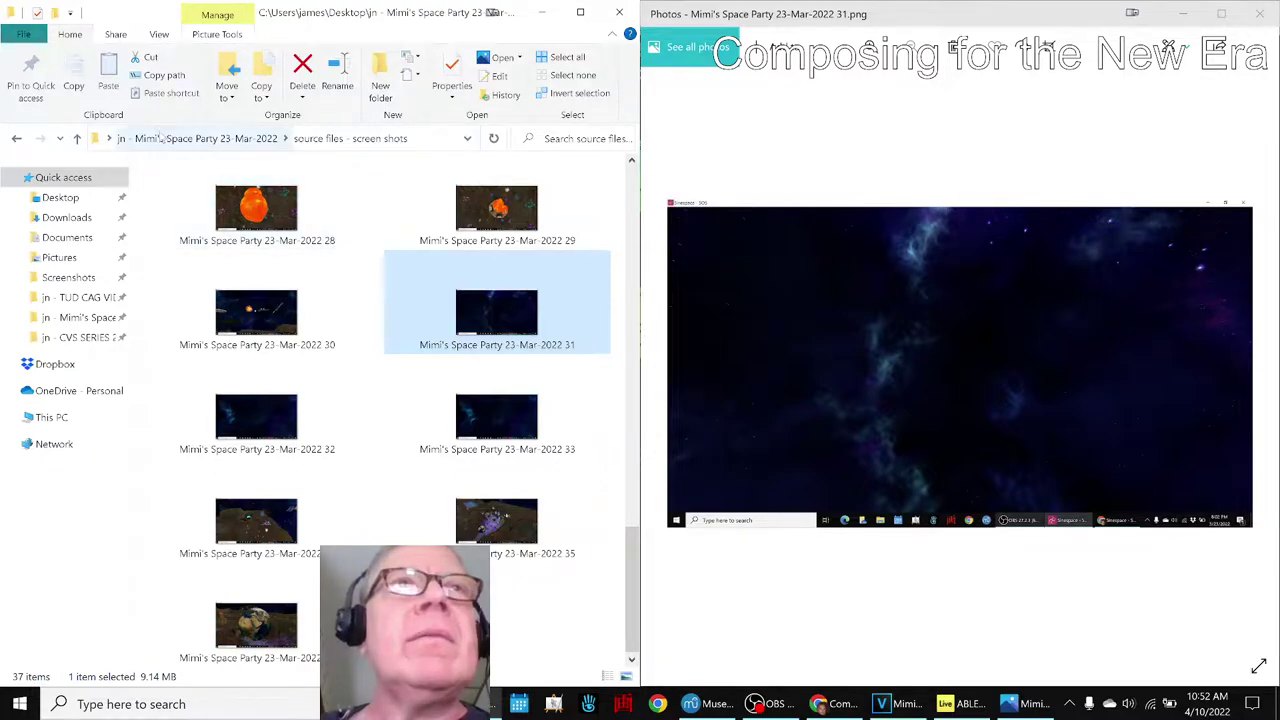
# Open the project's "source files - obs mp4" folder and look through its video clips.
pyautogui.click(205, 138)
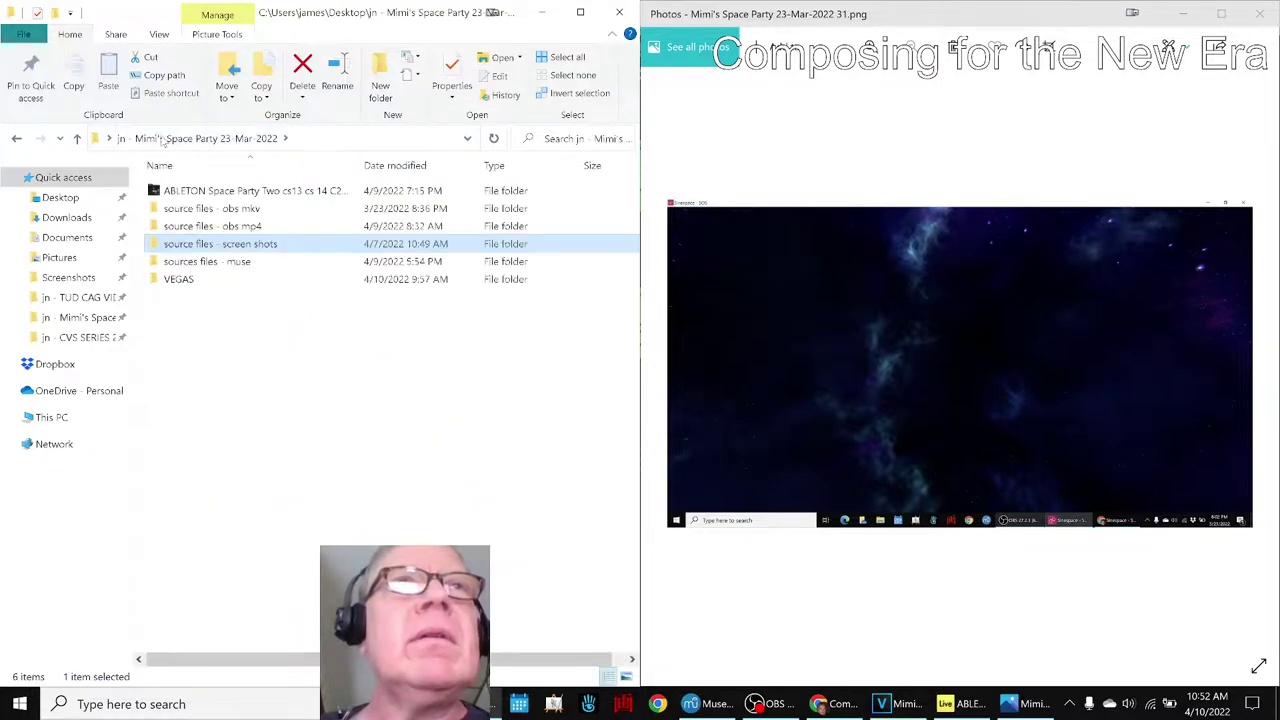
pyautogui.doubleClick(218, 227)
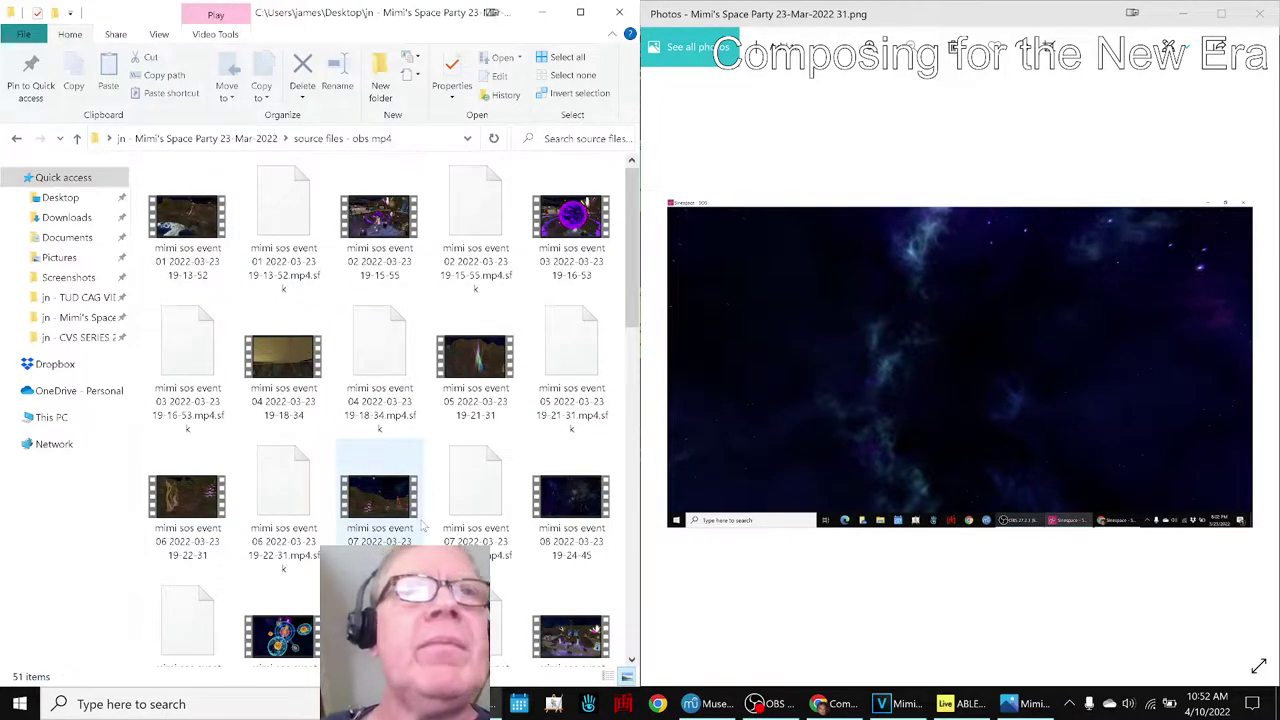
pyautogui.scroll(-5, 422, 525)
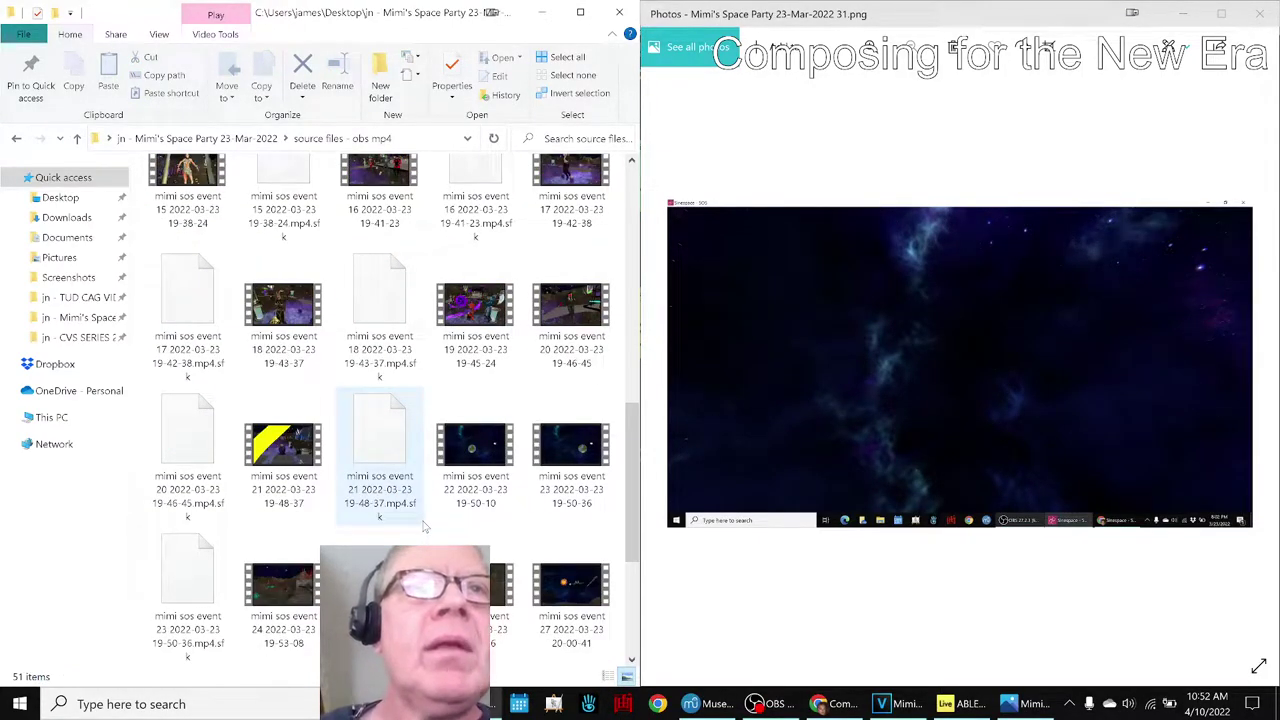
pyautogui.scroll(5, 422, 527)
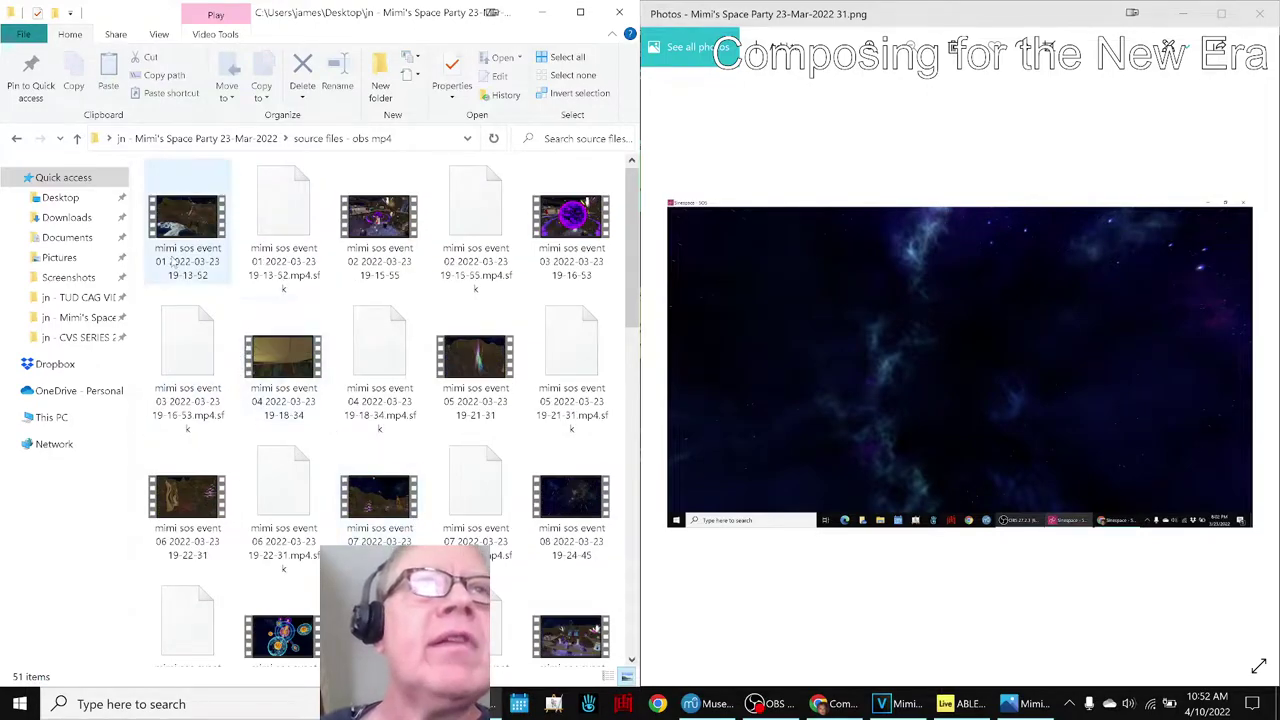
pyautogui.doubleClick(157, 220)
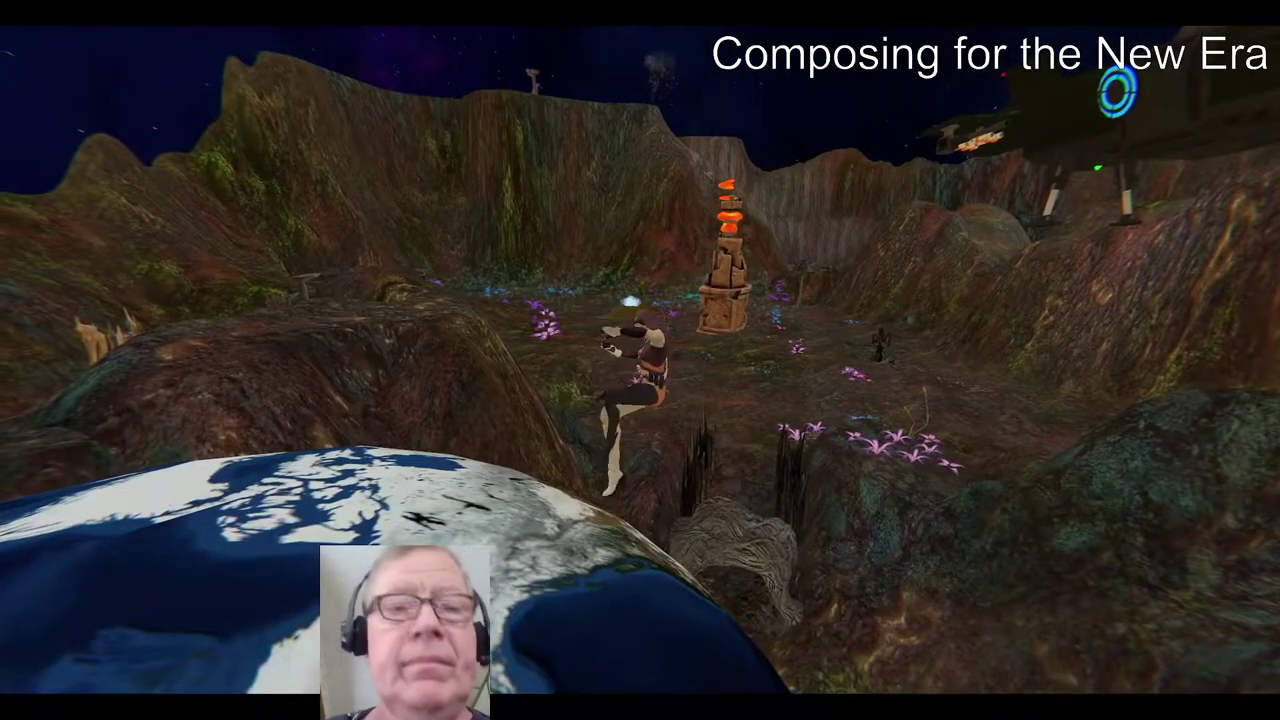
pyautogui.moveTo(158, 212)
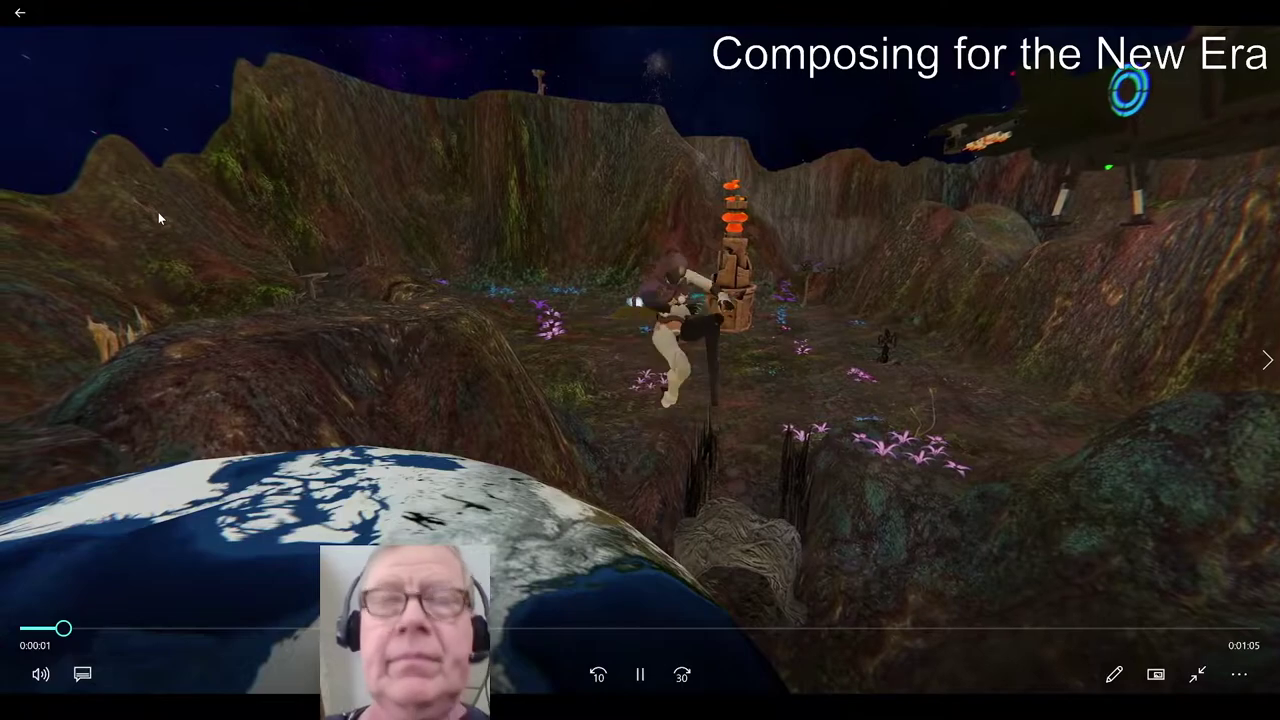
pyautogui.click(1199, 676)
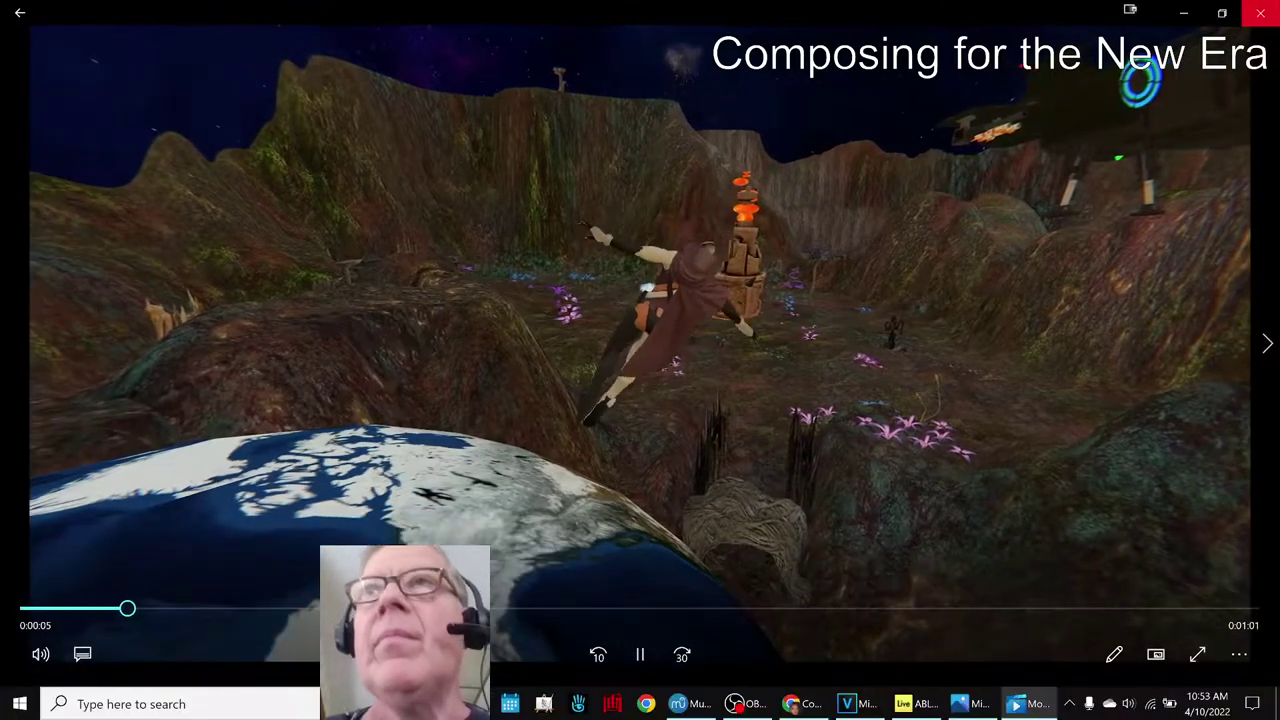
pyautogui.click(1222, 12)
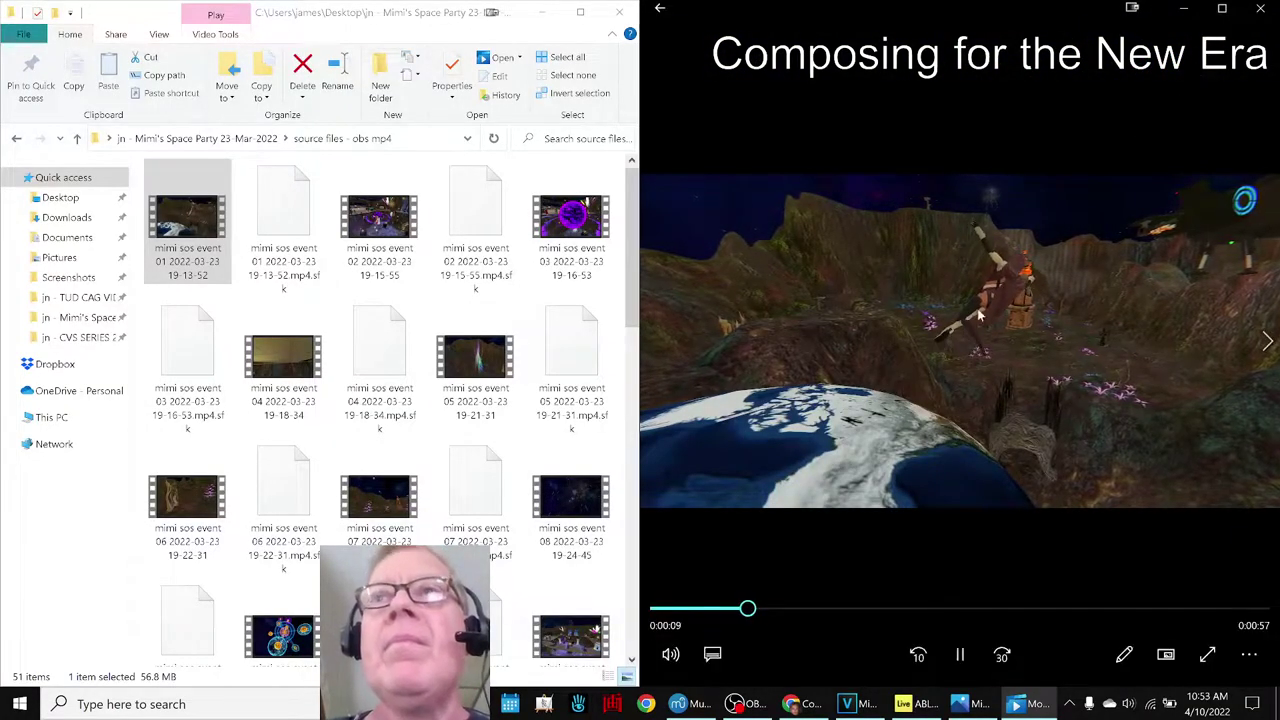
pyautogui.click(964, 334)
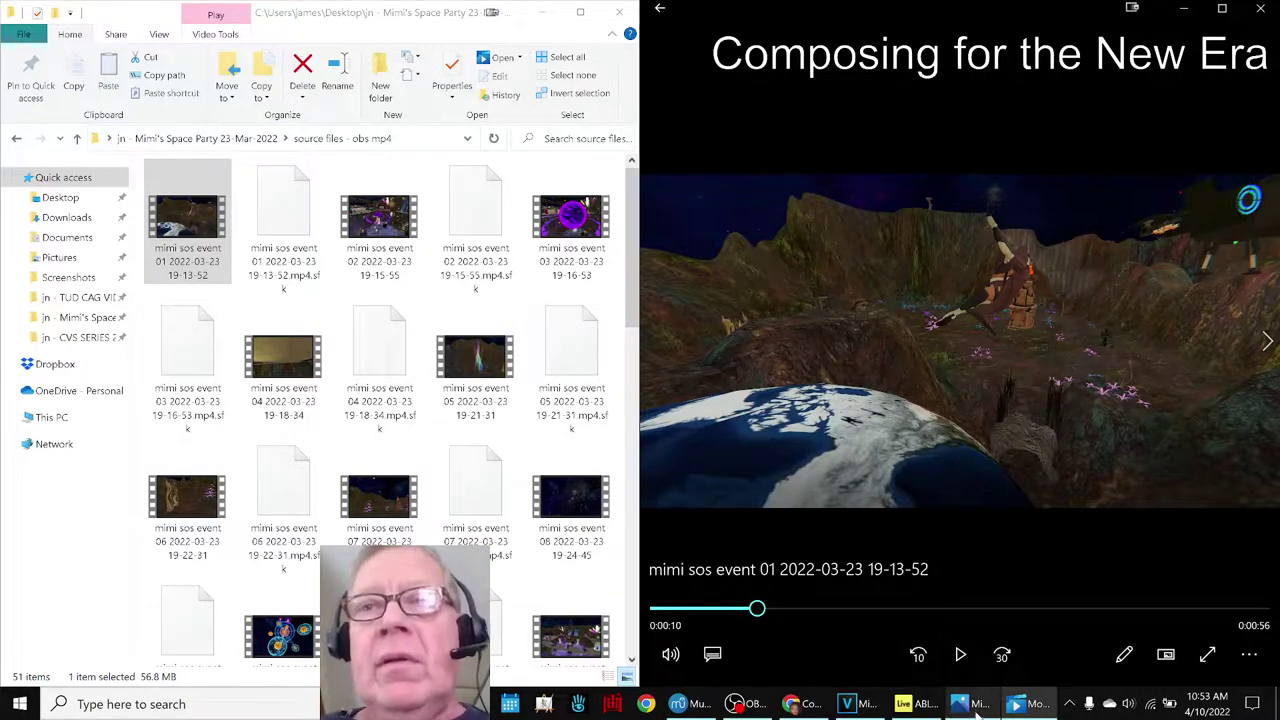
# Switch to MuseScore and play a passage of the Space Party Two score, then stop playback.
pyautogui.click(688, 704)
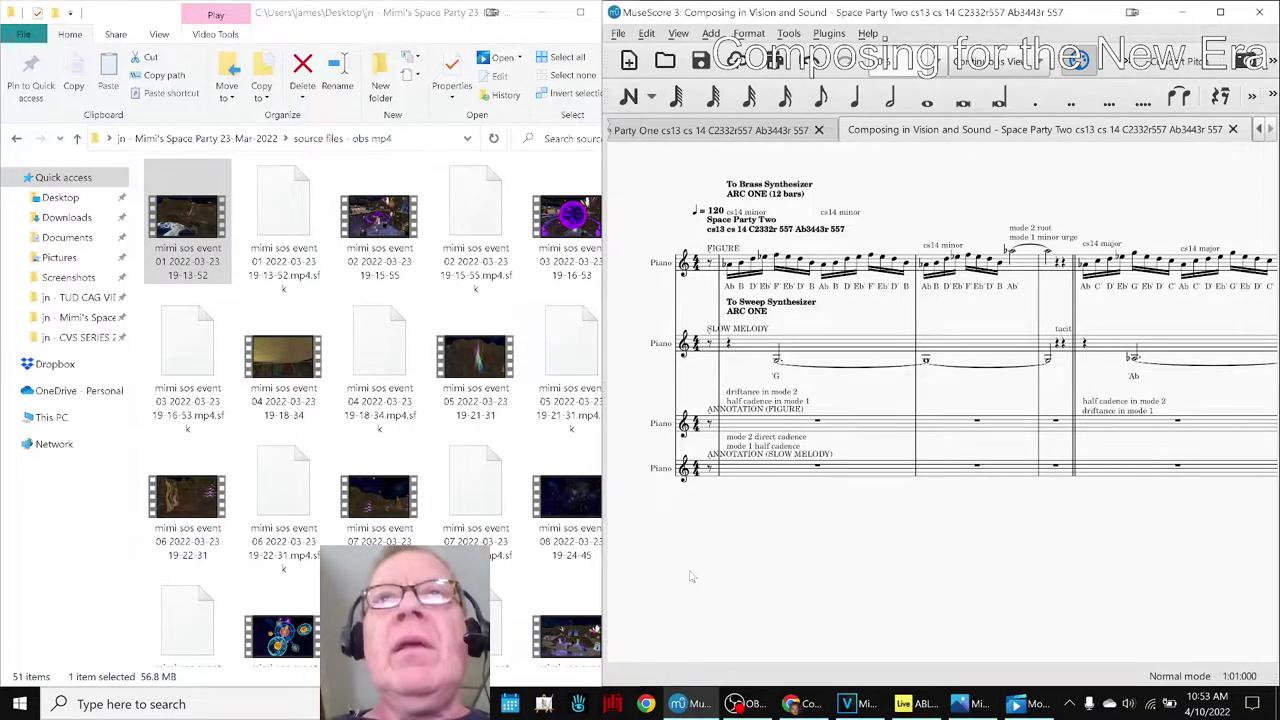
pyautogui.press('space')
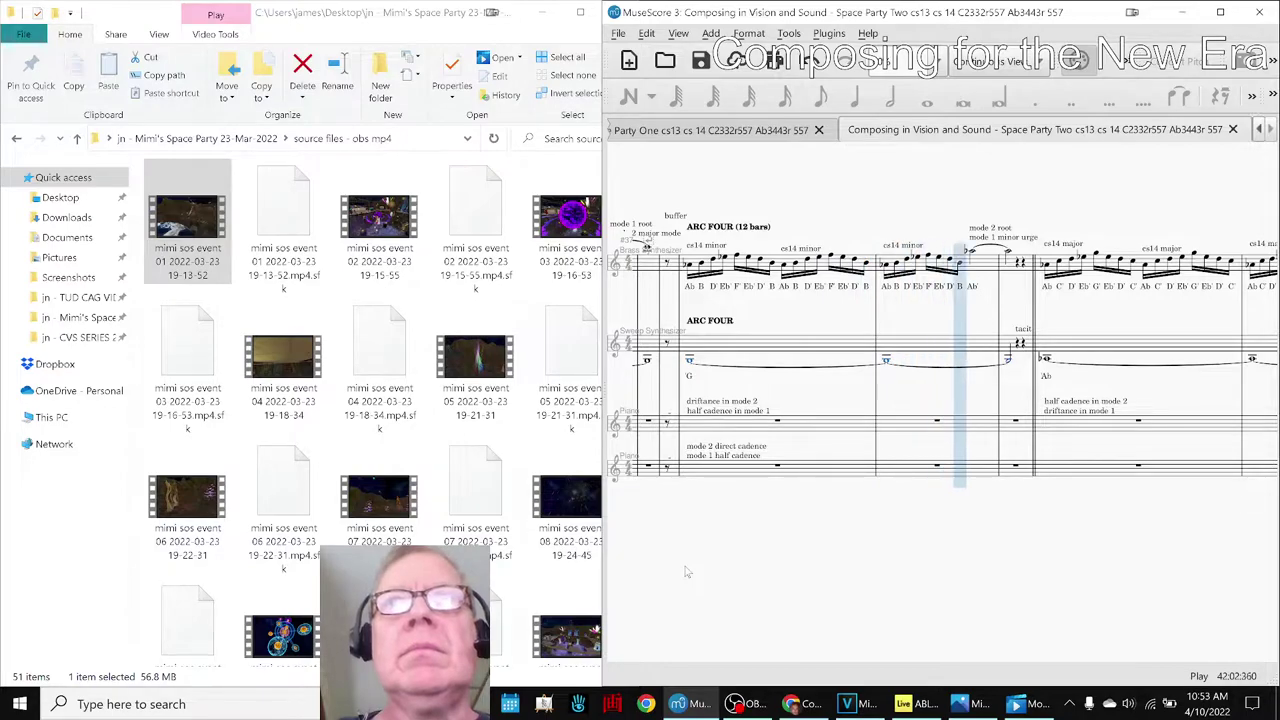
pyautogui.press('space')
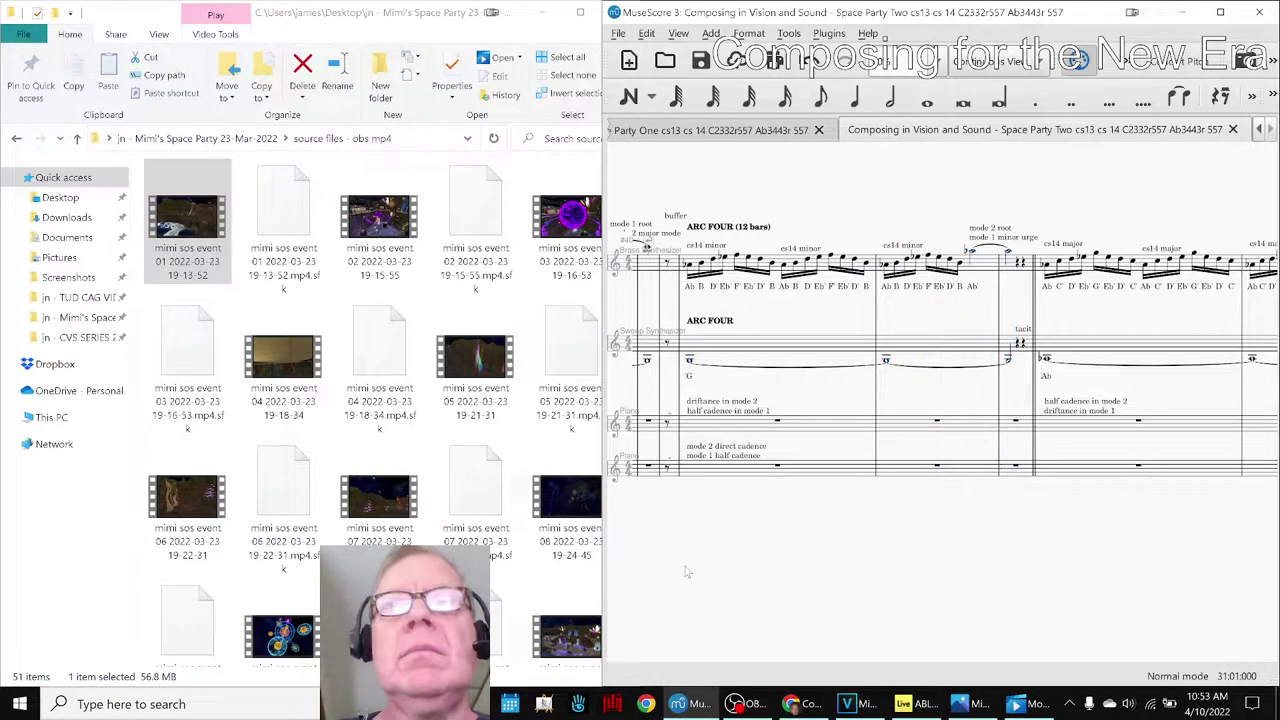
# Switch to Ableton Live, play the Space Party Two arrangement briefly and solo track 1 AlterEgo instead of the drum track.
pyautogui.click(905, 704)
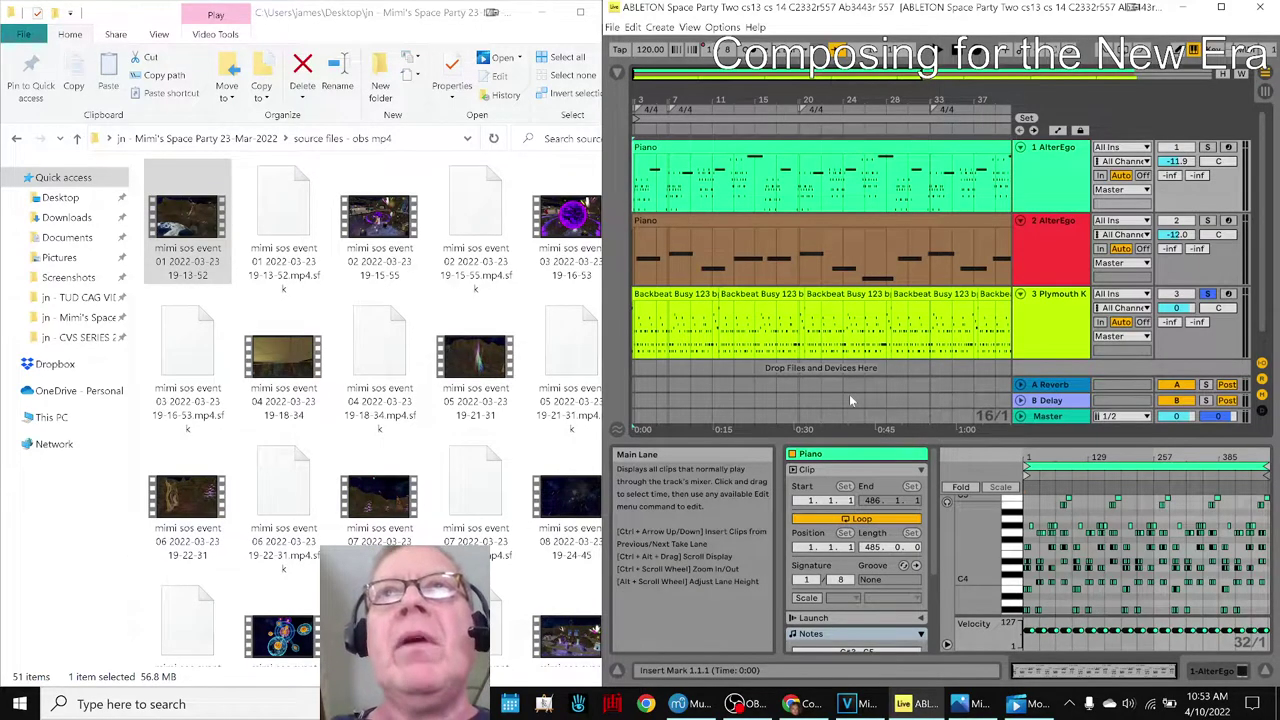
pyautogui.press('space')
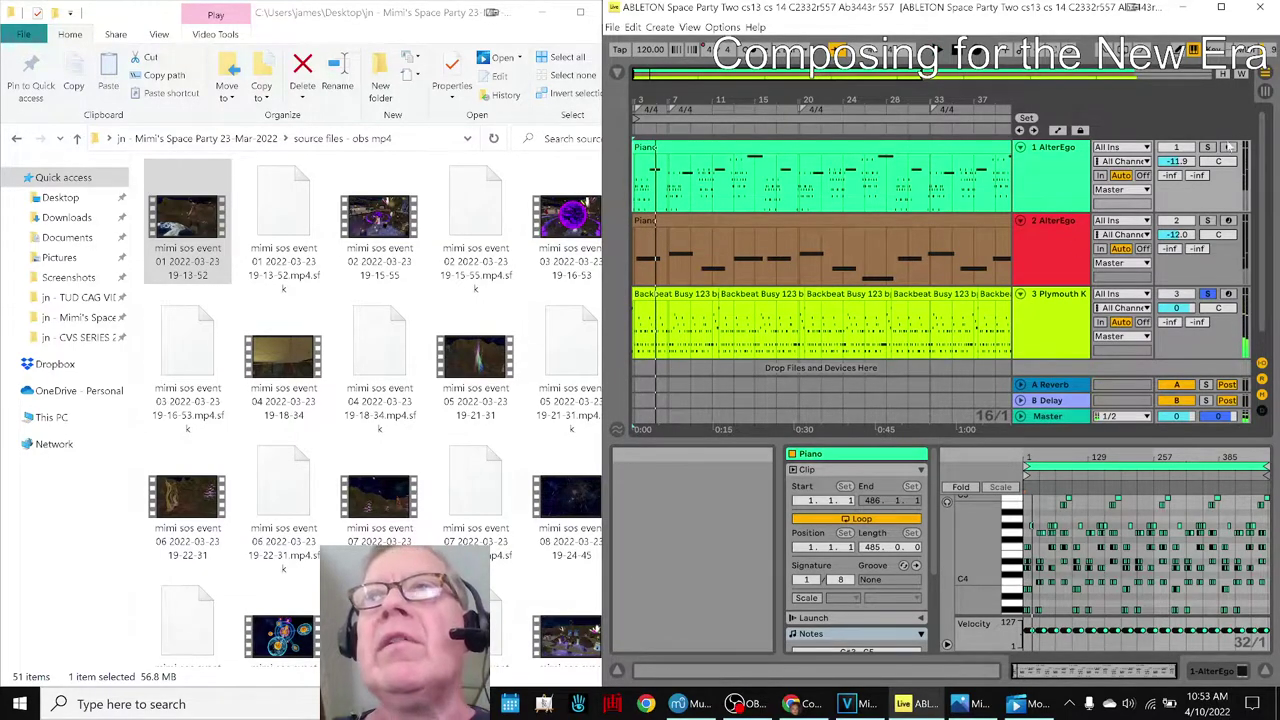
pyautogui.click(1208, 148)
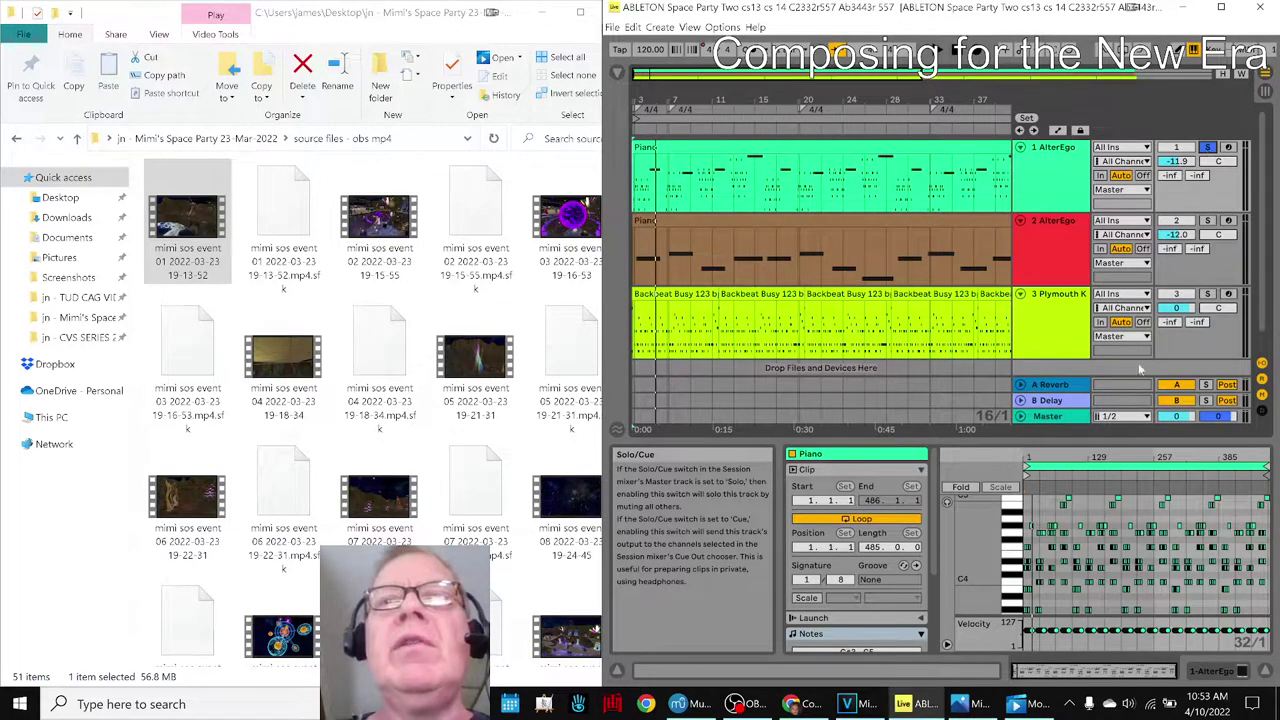
# Return to MuseScore and replay the ARC FOUR passage for comparison with the Ableton sound.
pyautogui.click(680, 704)
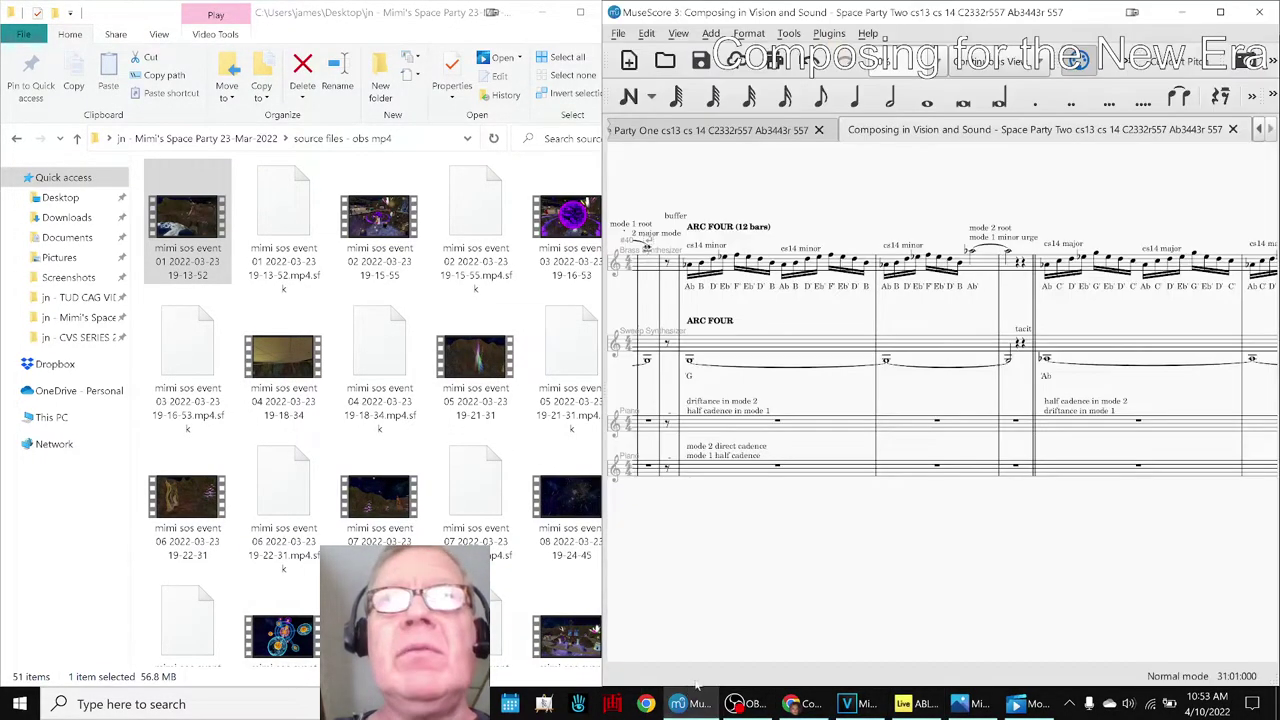
pyautogui.press('space')
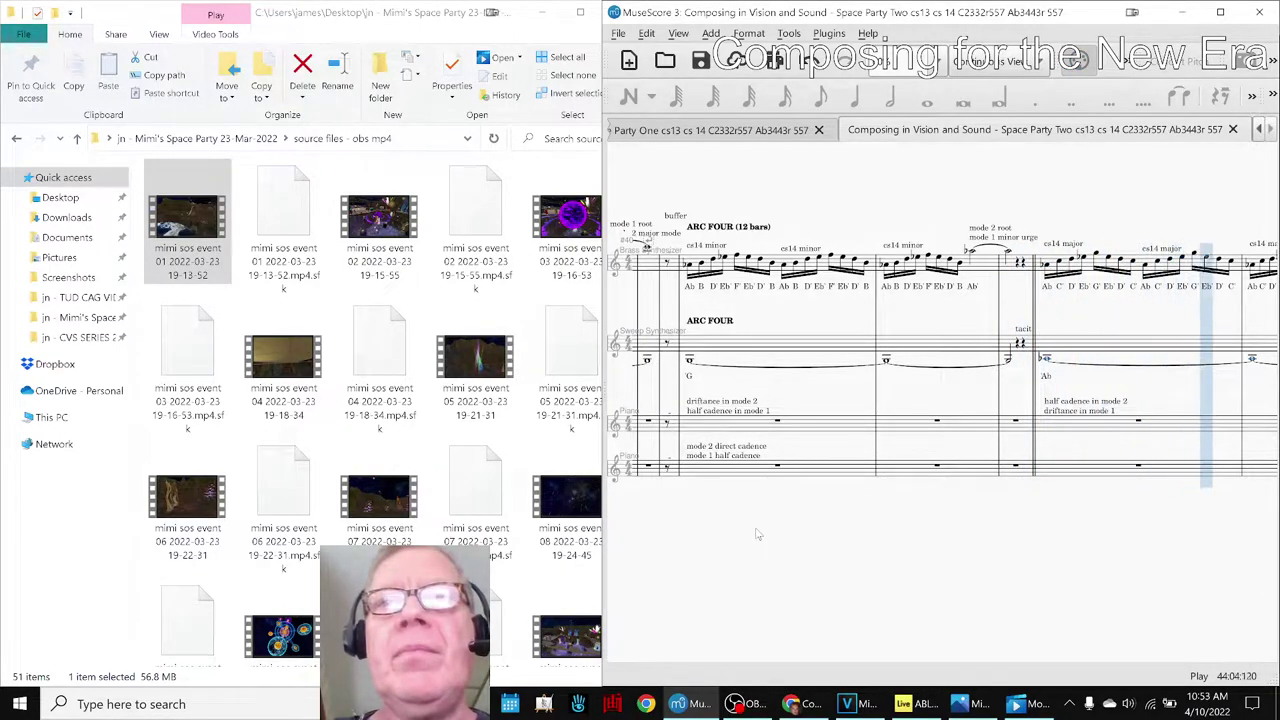
pyautogui.press('space')
# Switch back to Ableton Live and listen to the soloed AlterEgo track from the start of the arrangement.
pyautogui.click(903, 704)
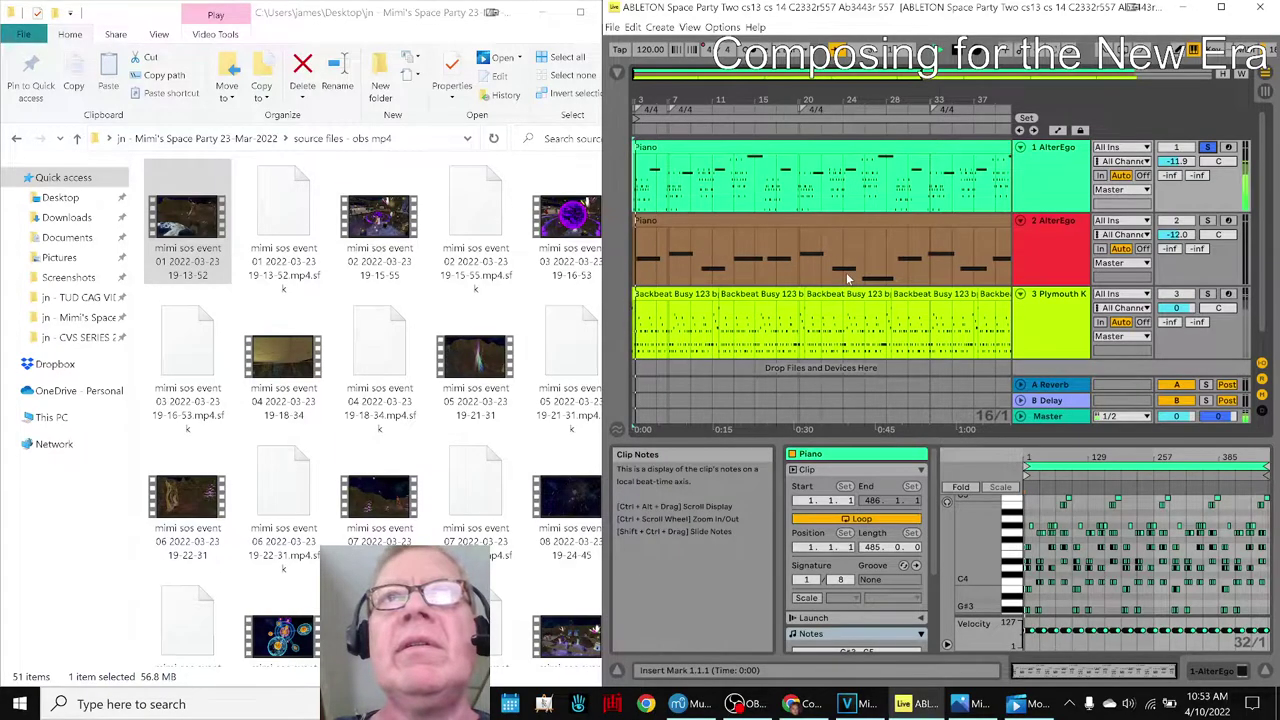
pyautogui.press('space')
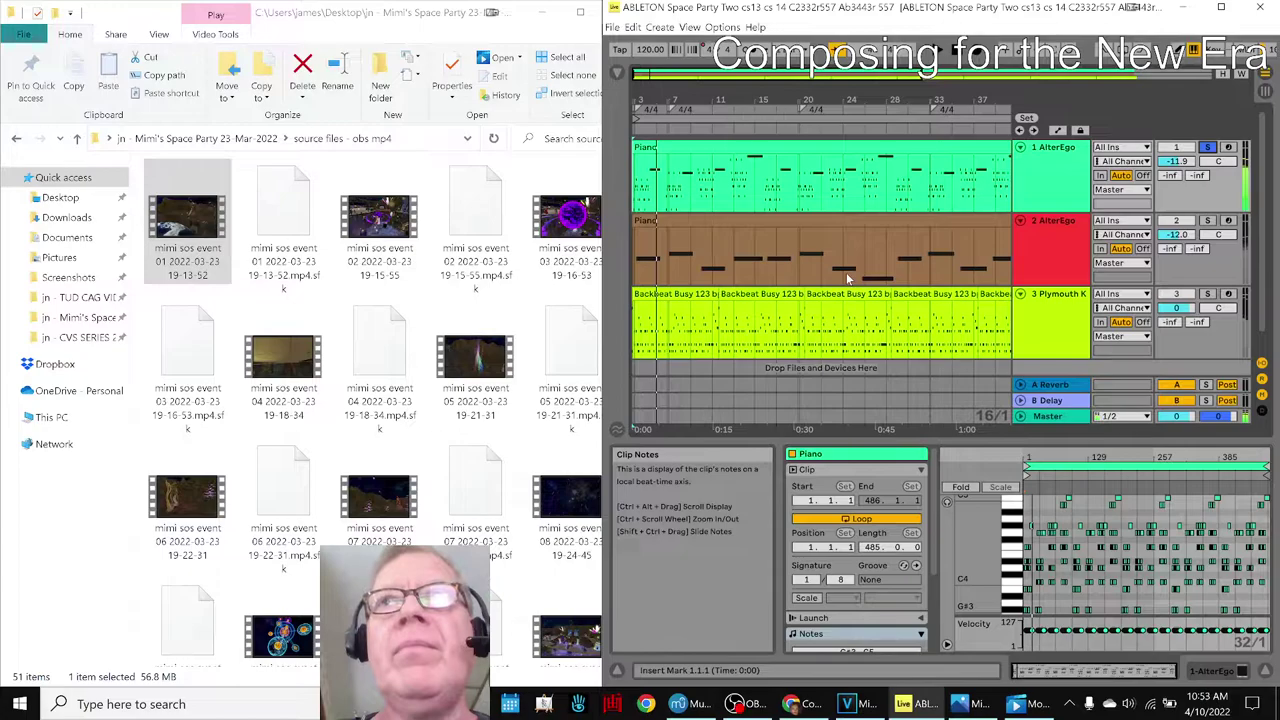
# Bring up OBS to check the live stream, and hide it again.
pyautogui.moveTo(979, 707)
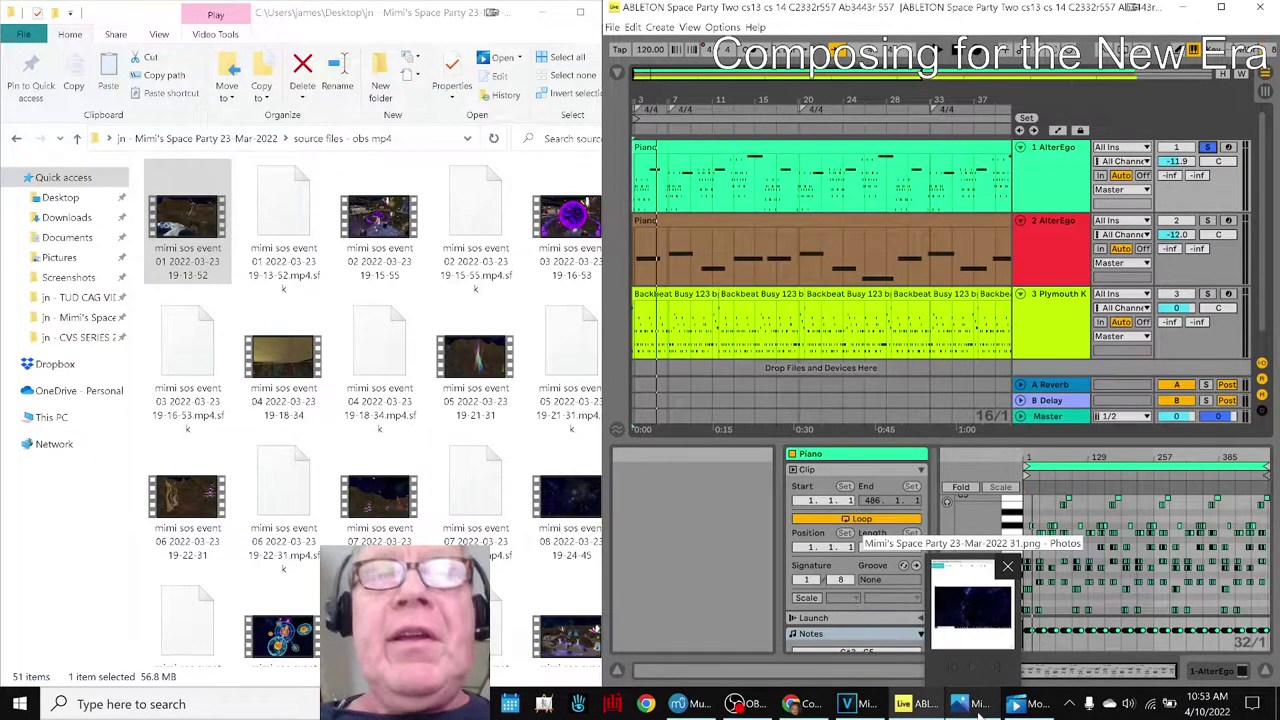
pyautogui.click(735, 704)
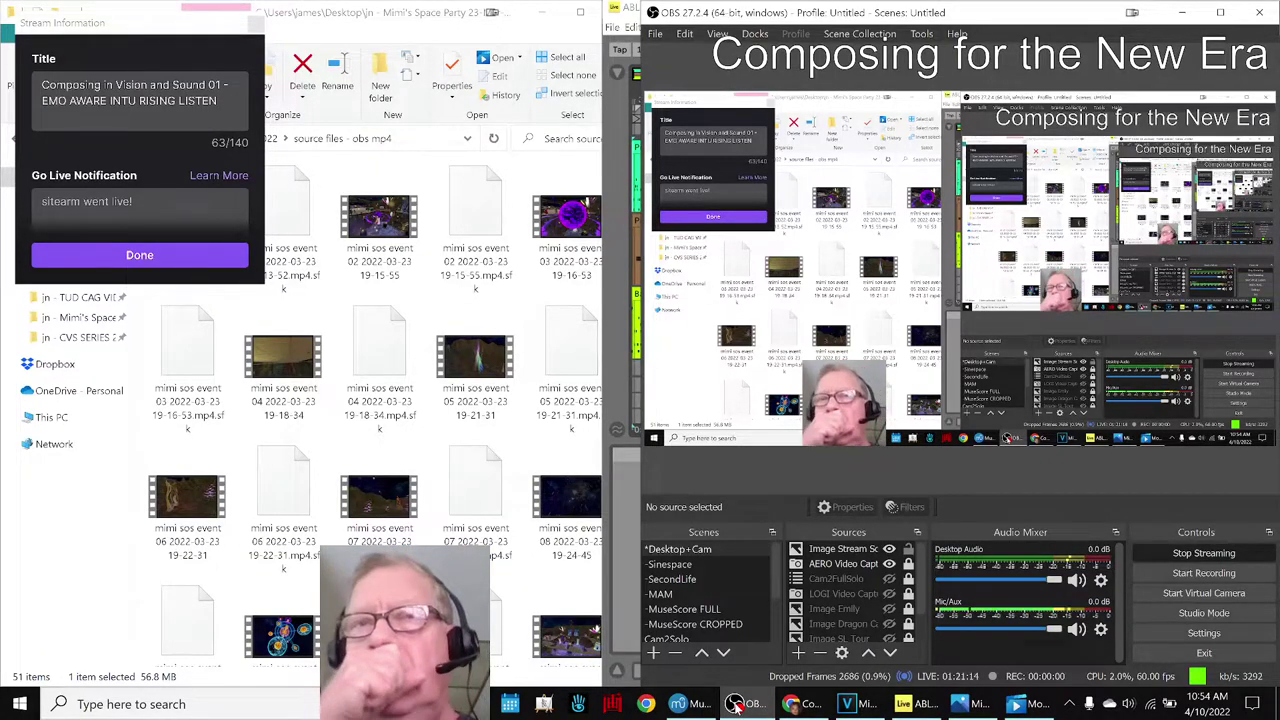
pyautogui.click(735, 704)
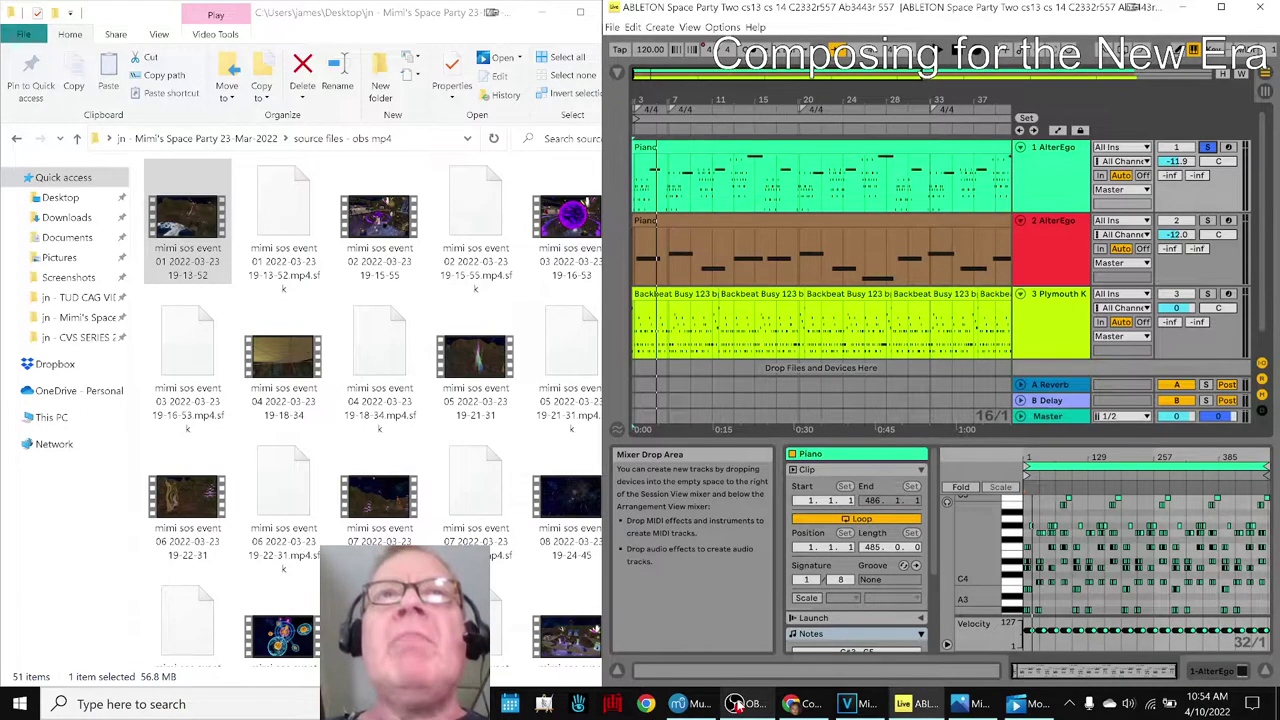
# Switch to VEGAS Pro and preview the opening of the Space Party video edit, then stop playback.
pyautogui.click(857, 704)
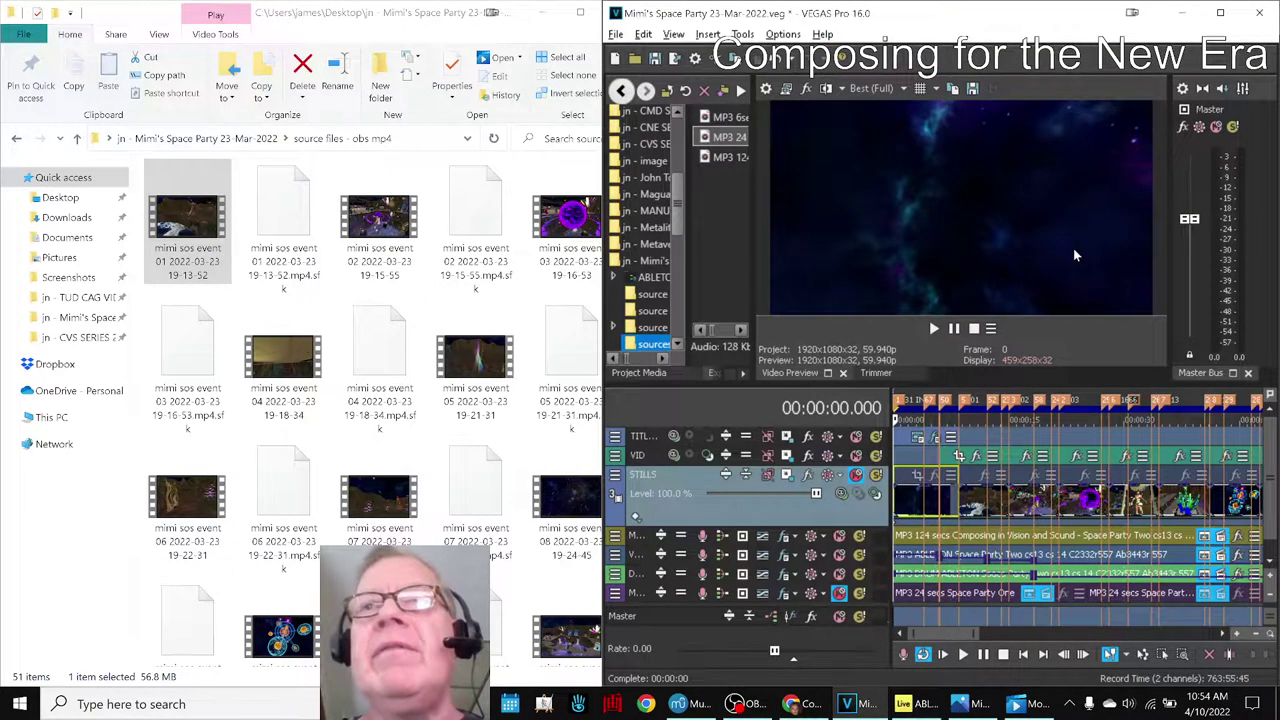
pyautogui.press('space')
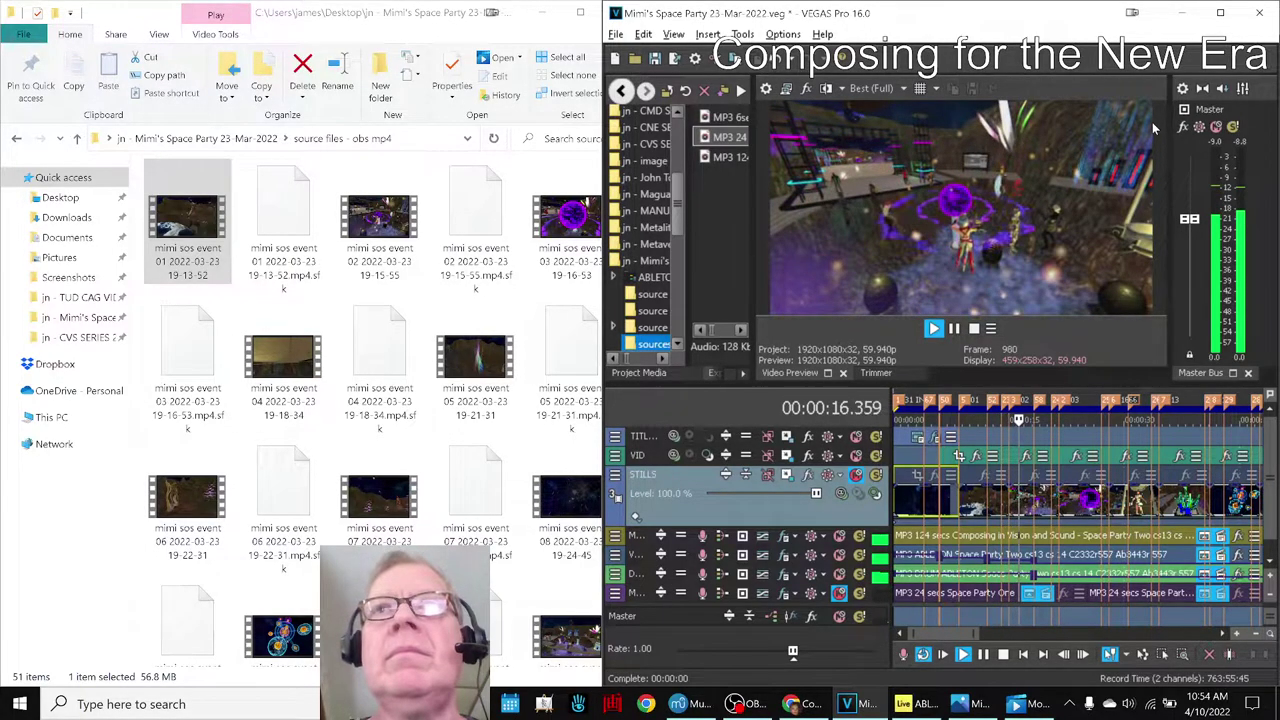
pyautogui.press('space')
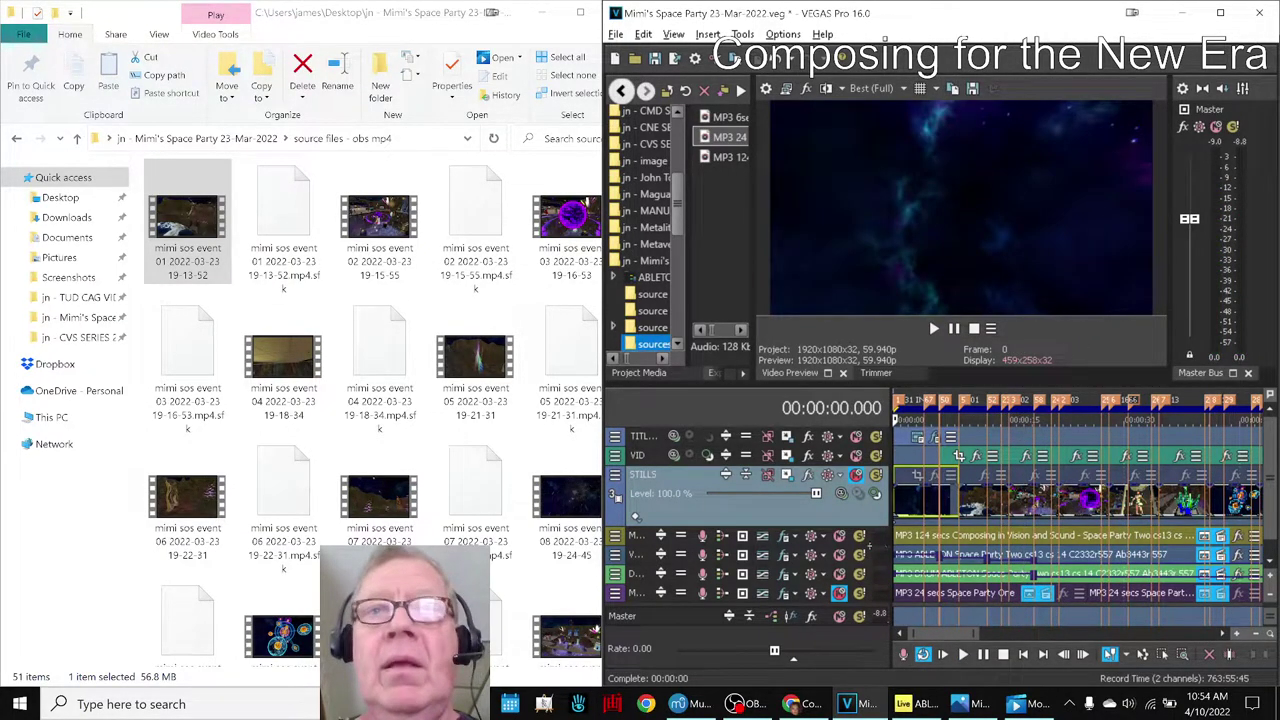
# Switch to the Google Sheets notes in Chrome and review the completed items under "Since Last Time".
pyautogui.click(797, 704)
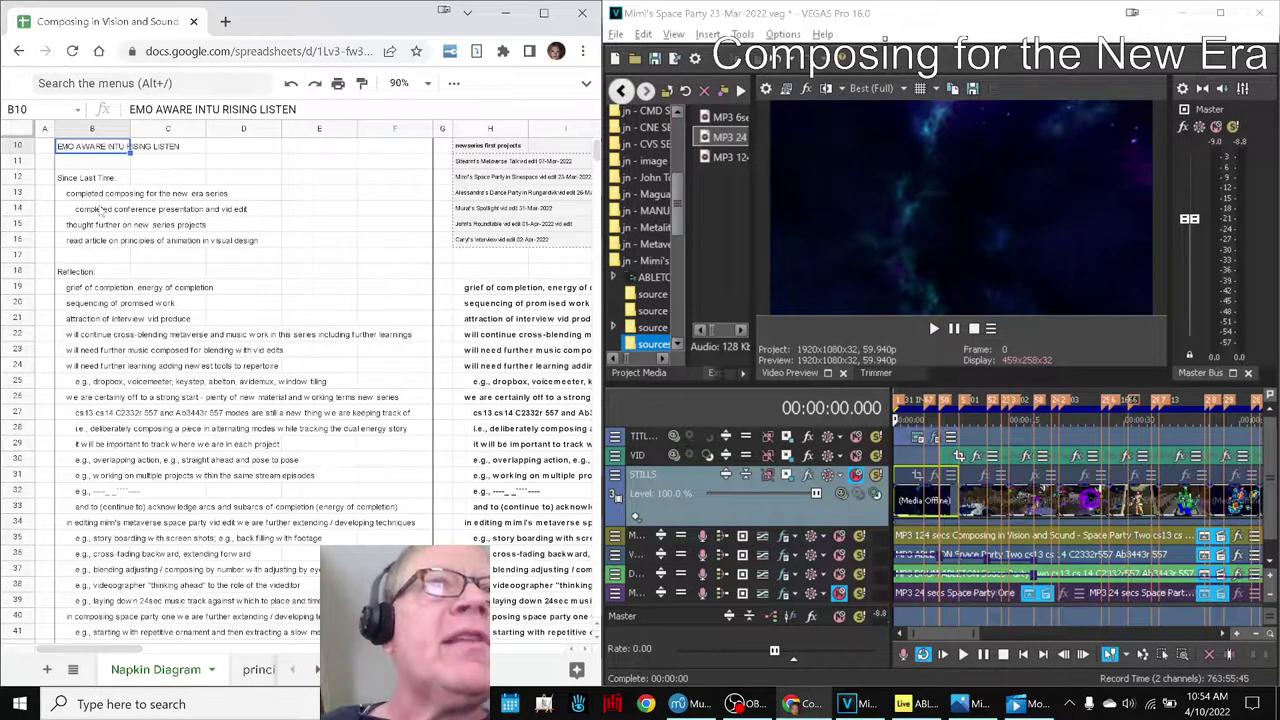
pyautogui.click(101, 210)
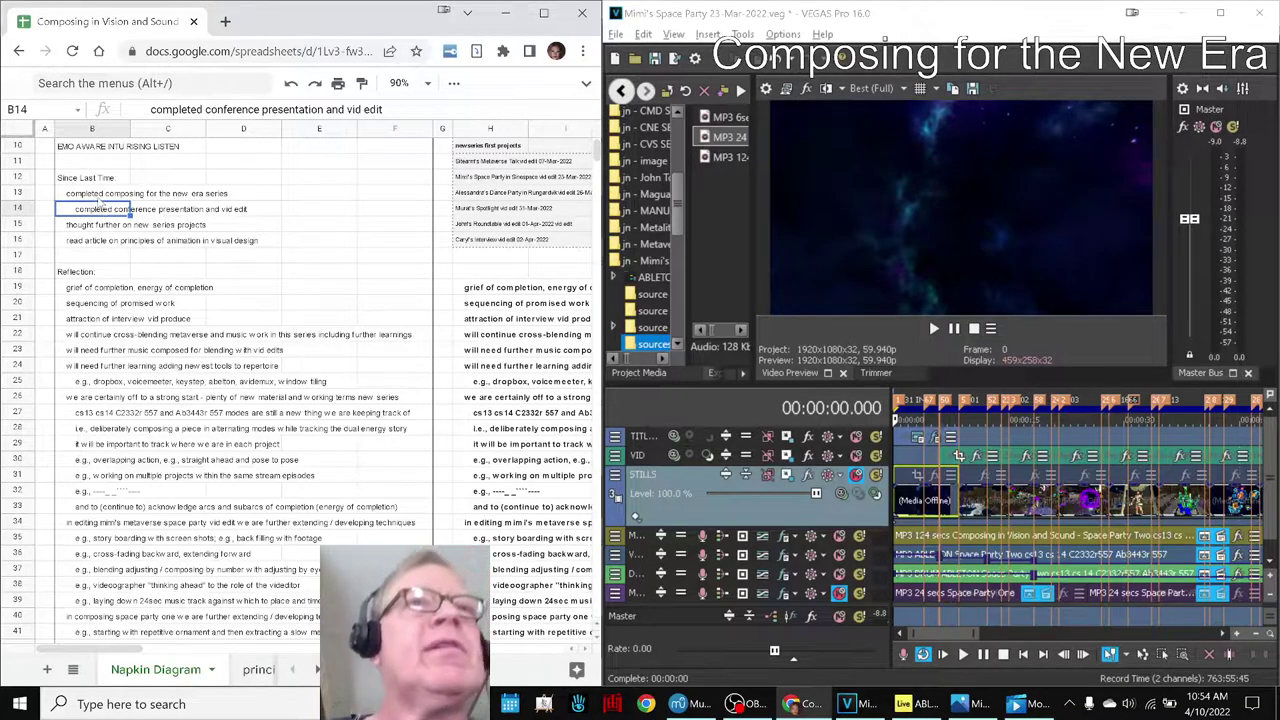
pyautogui.click(101, 196)
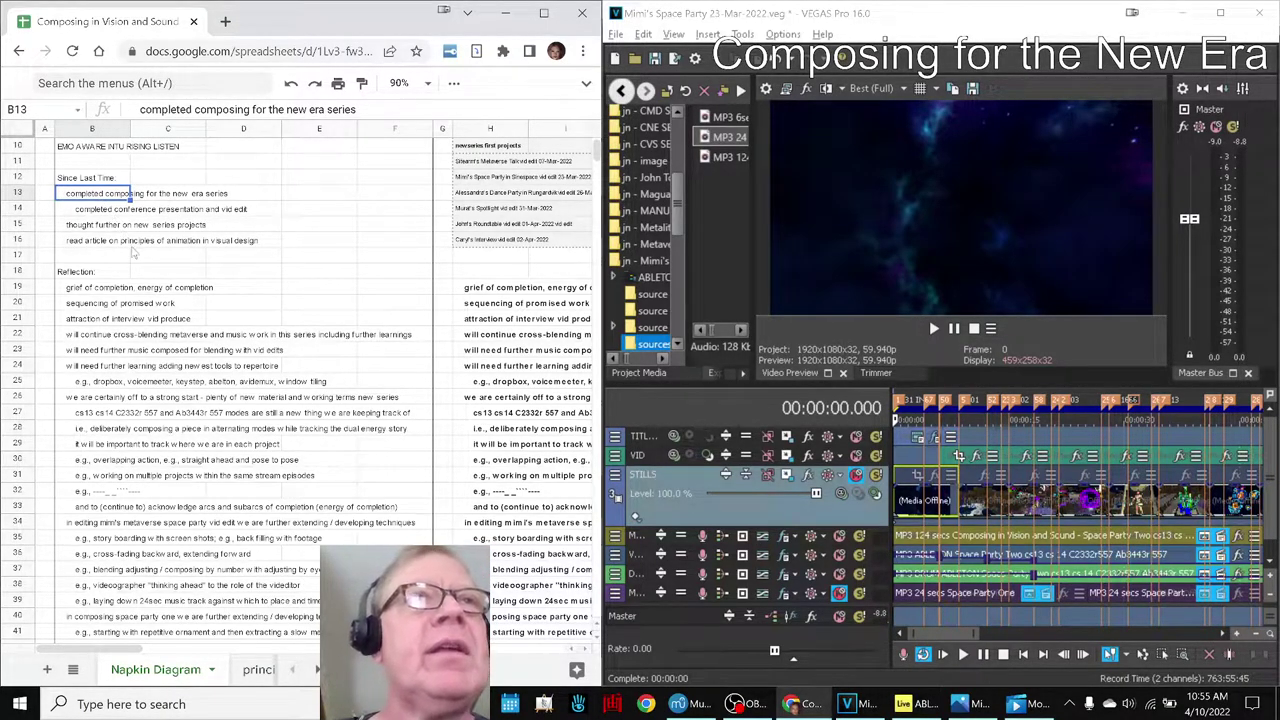
# Review the listed principles on the "principles of animation in visual design" sheet, and return to the Napkin Diagram sheet.
pyautogui.click(245, 672)
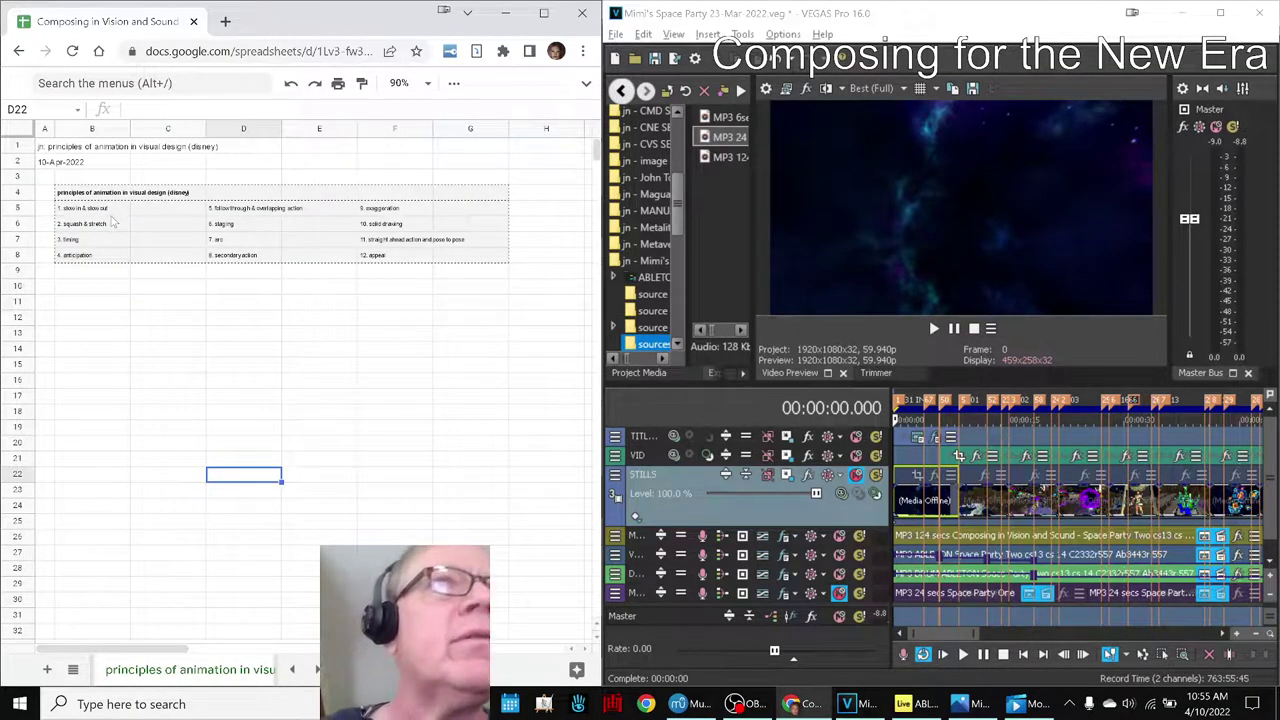
pyautogui.click(110, 210)
pyautogui.click(394, 258)
pyautogui.click(246, 226)
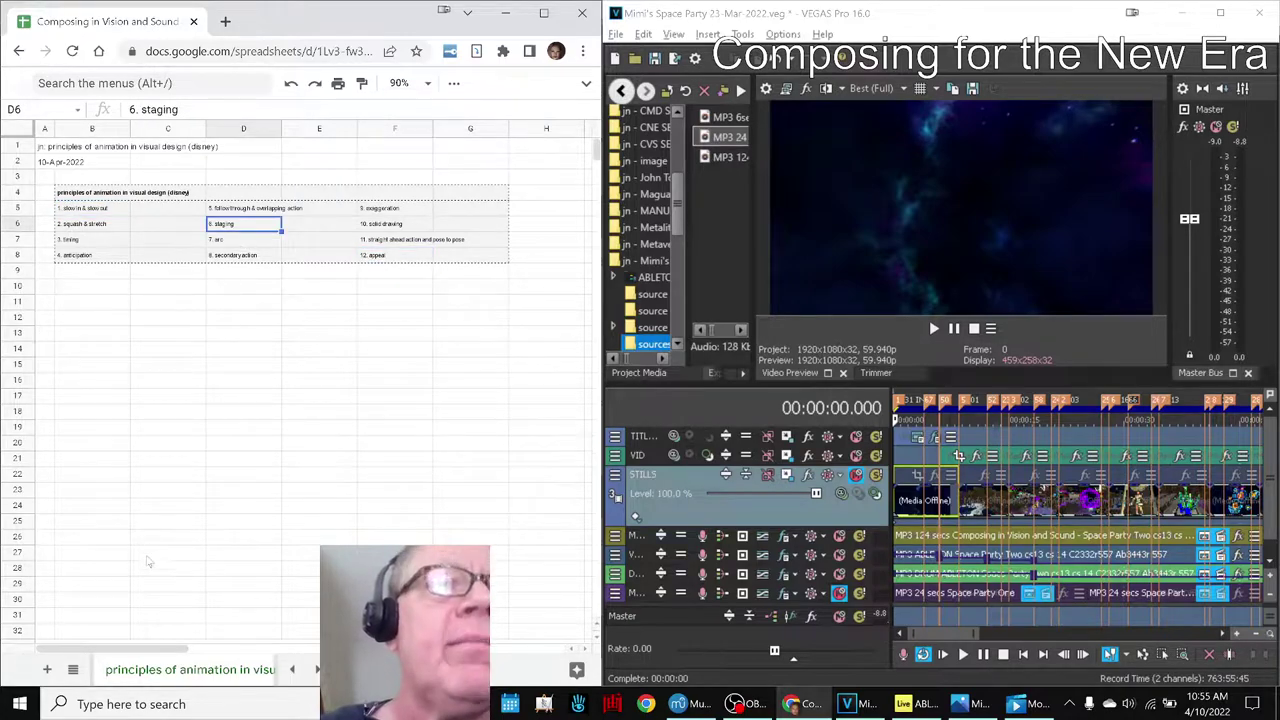
pyautogui.click(292, 669)
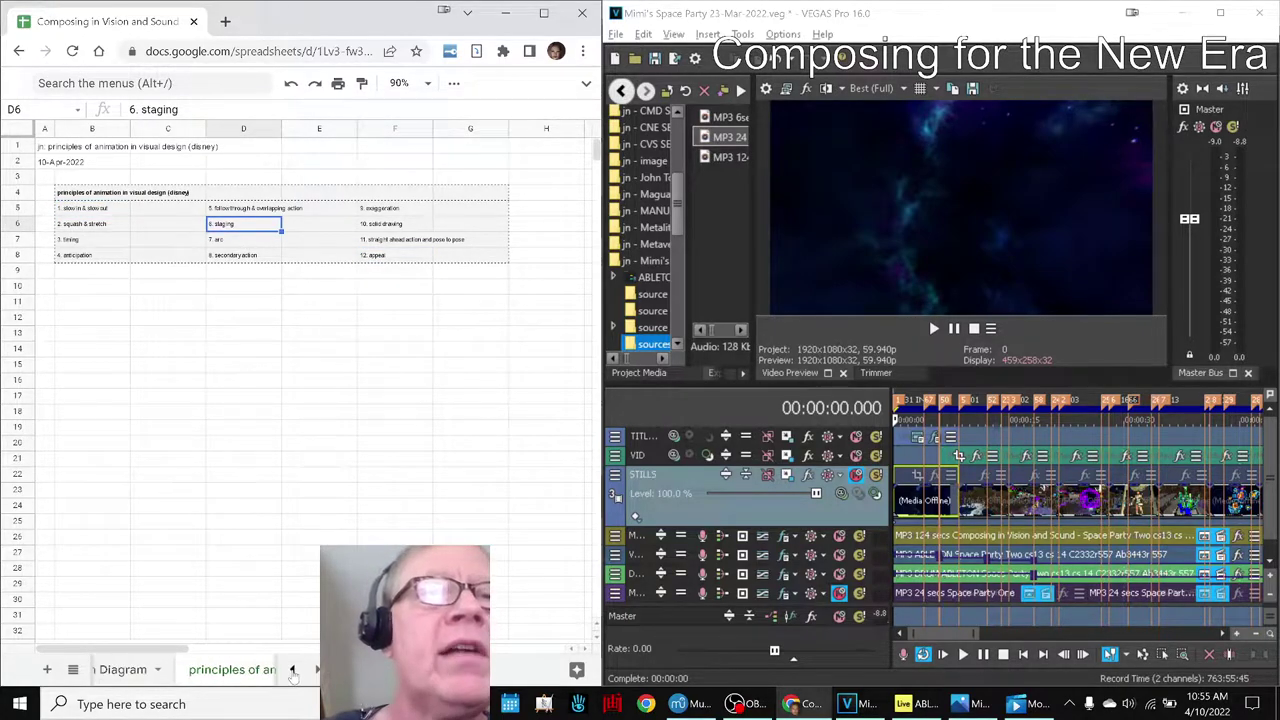
pyautogui.click(143, 672)
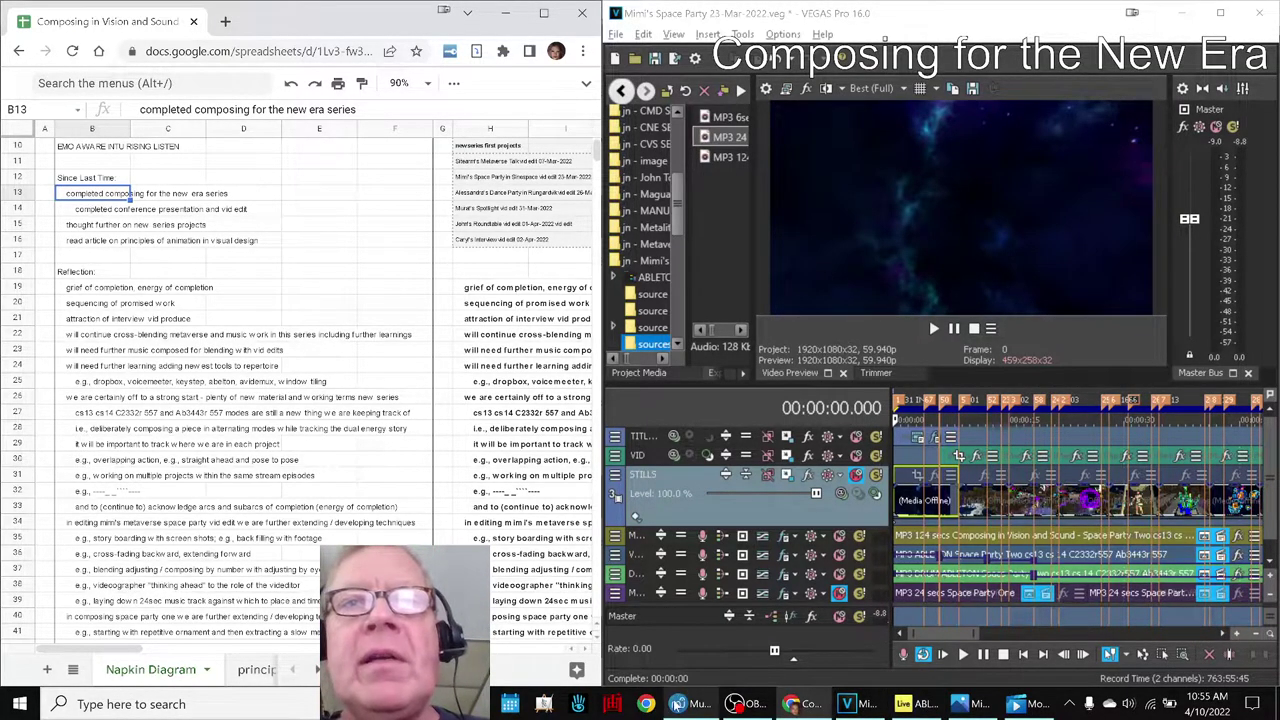
# Switch back to File Explorer and go up to the Space Party 23-Mar-2022 project folder.
pyautogui.moveTo(678, 705)
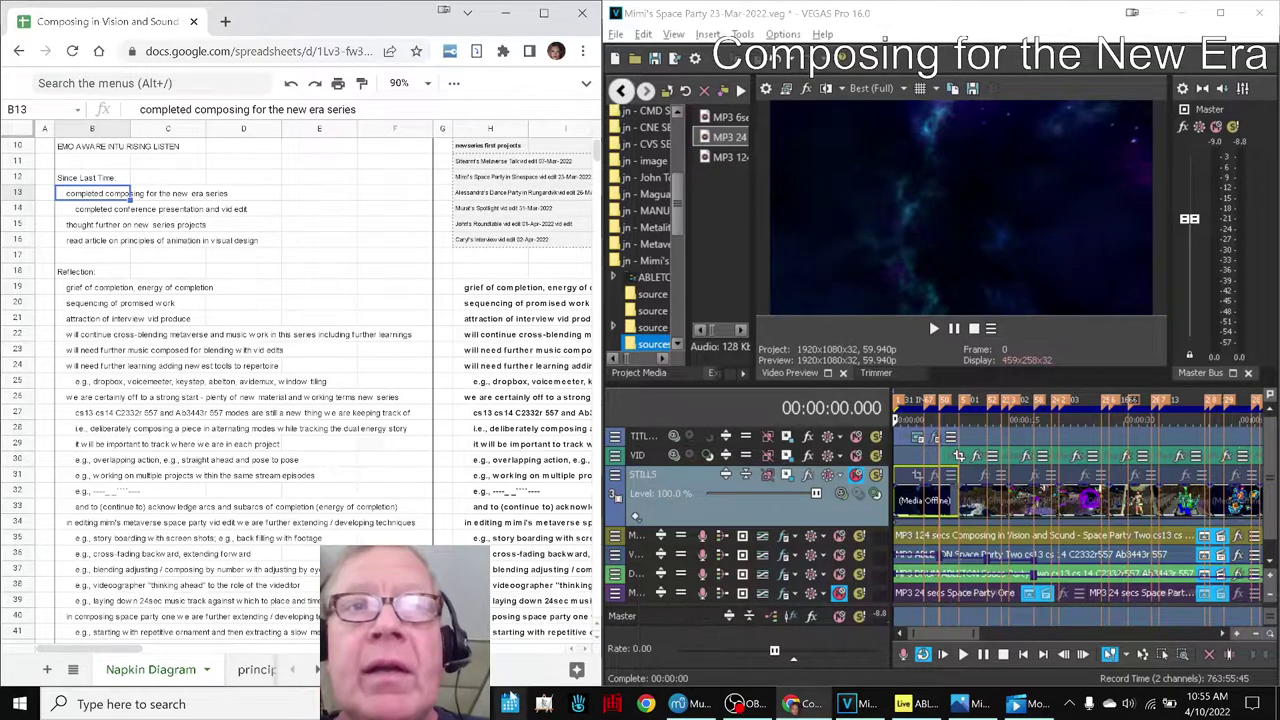
pyautogui.click(544, 704)
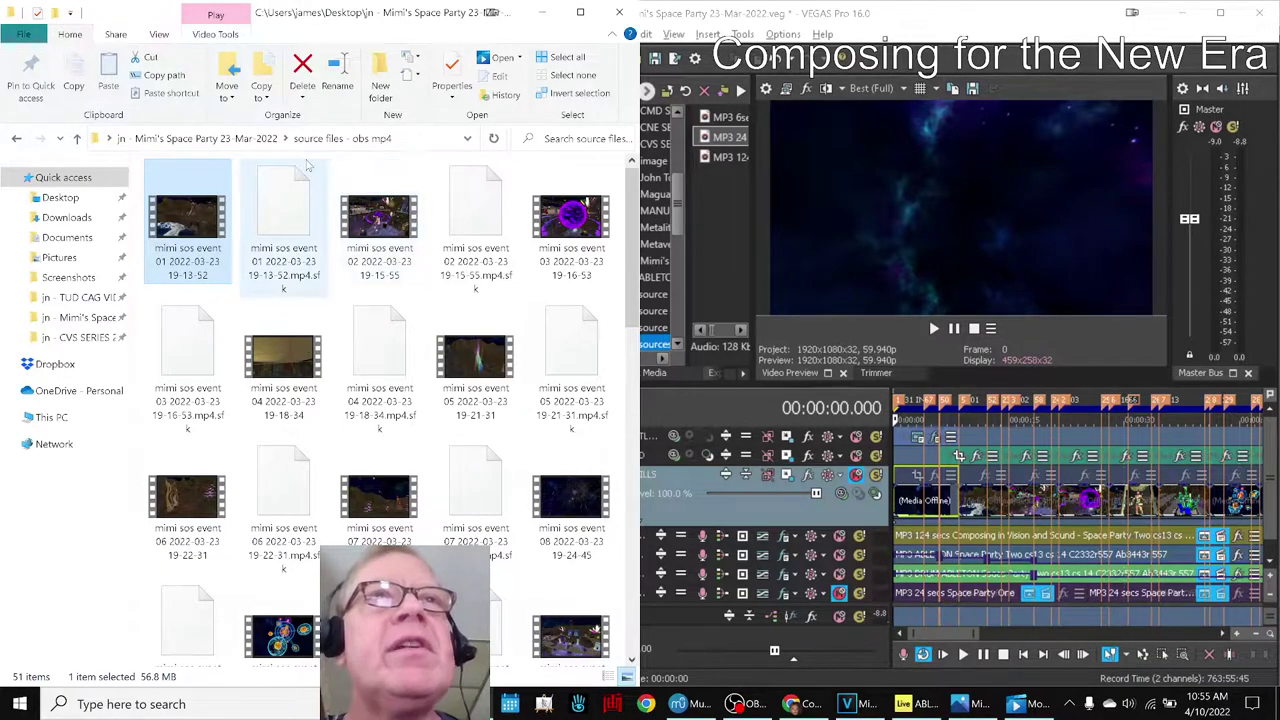
pyautogui.click(250, 140)
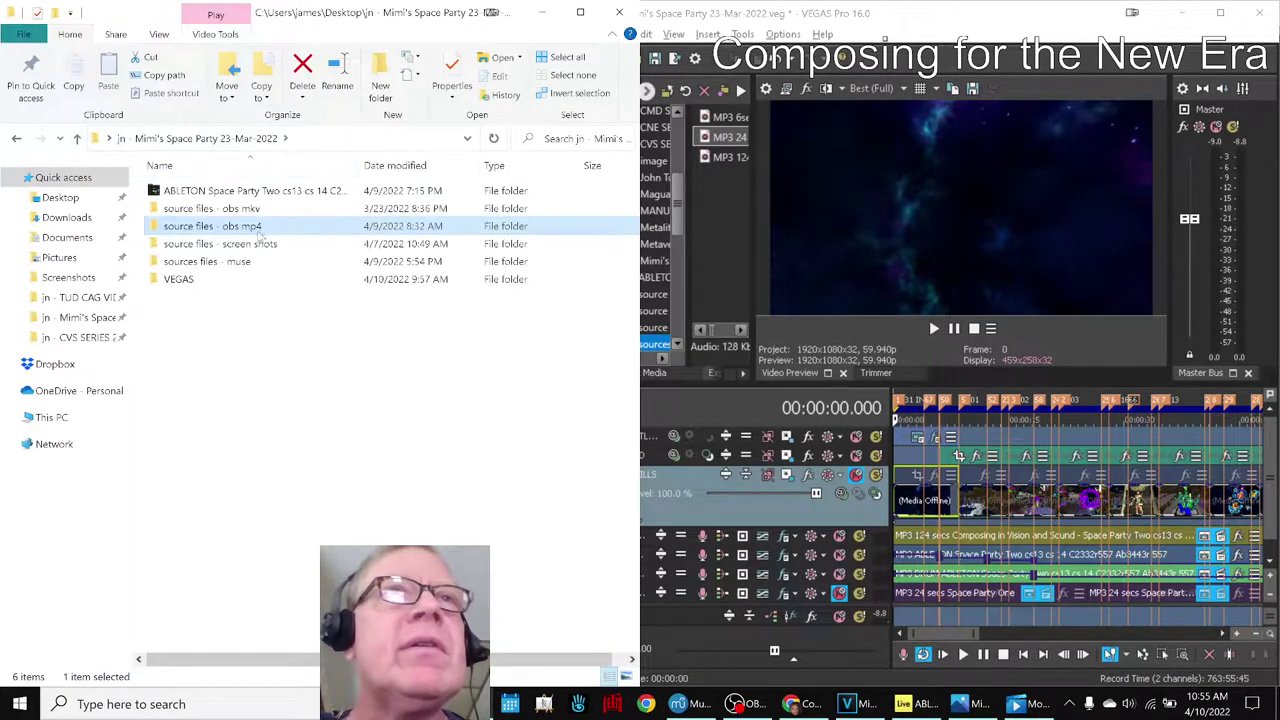
# Open the "source files - screen shots" folder and view the event screenshots 01 through 05, then close the image viewer.
pyautogui.doubleClick(256, 244)
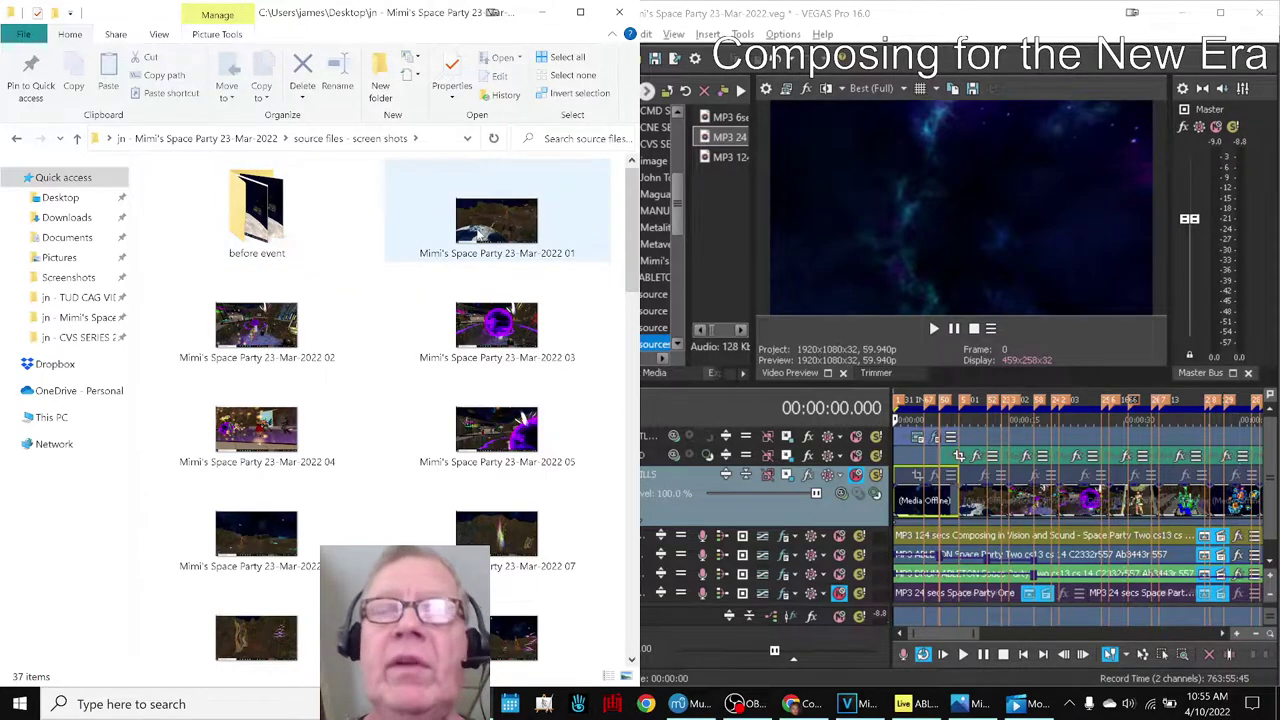
pyautogui.doubleClick(478, 235)
pyautogui.press('Right')
pyautogui.press('Right')
pyautogui.press('Right')
pyautogui.press('Right')
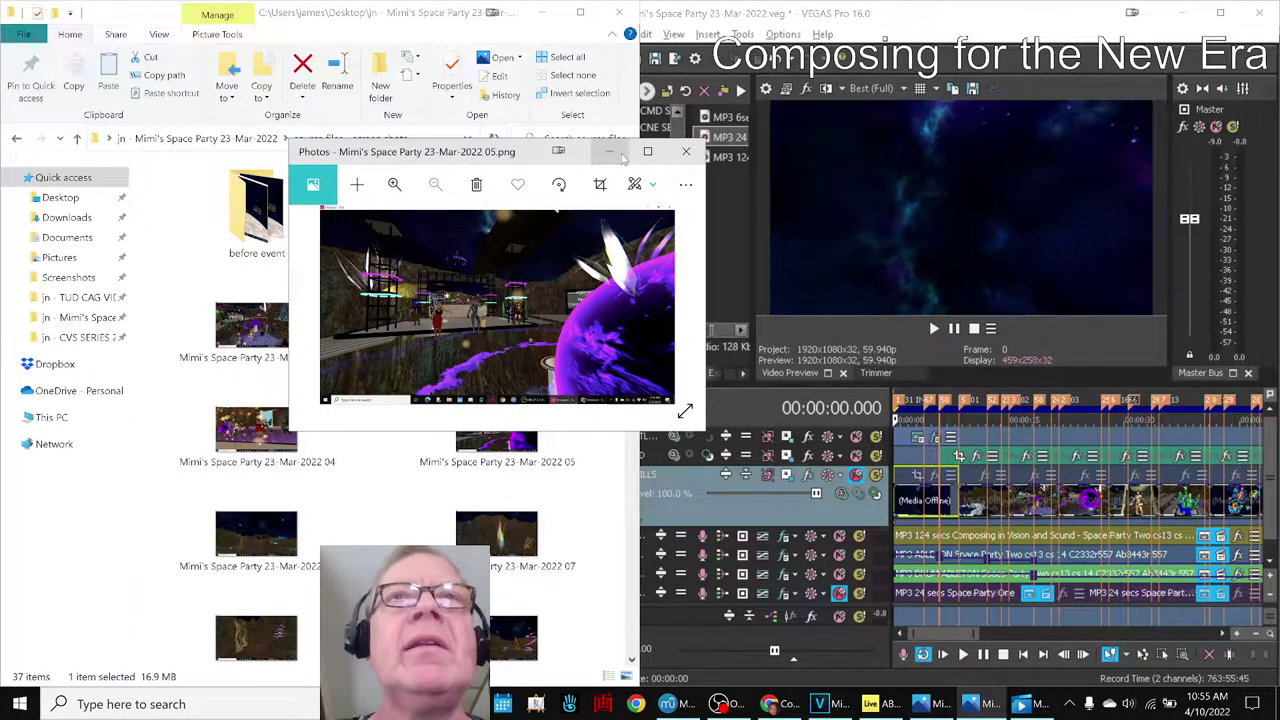
pyautogui.click(686, 151)
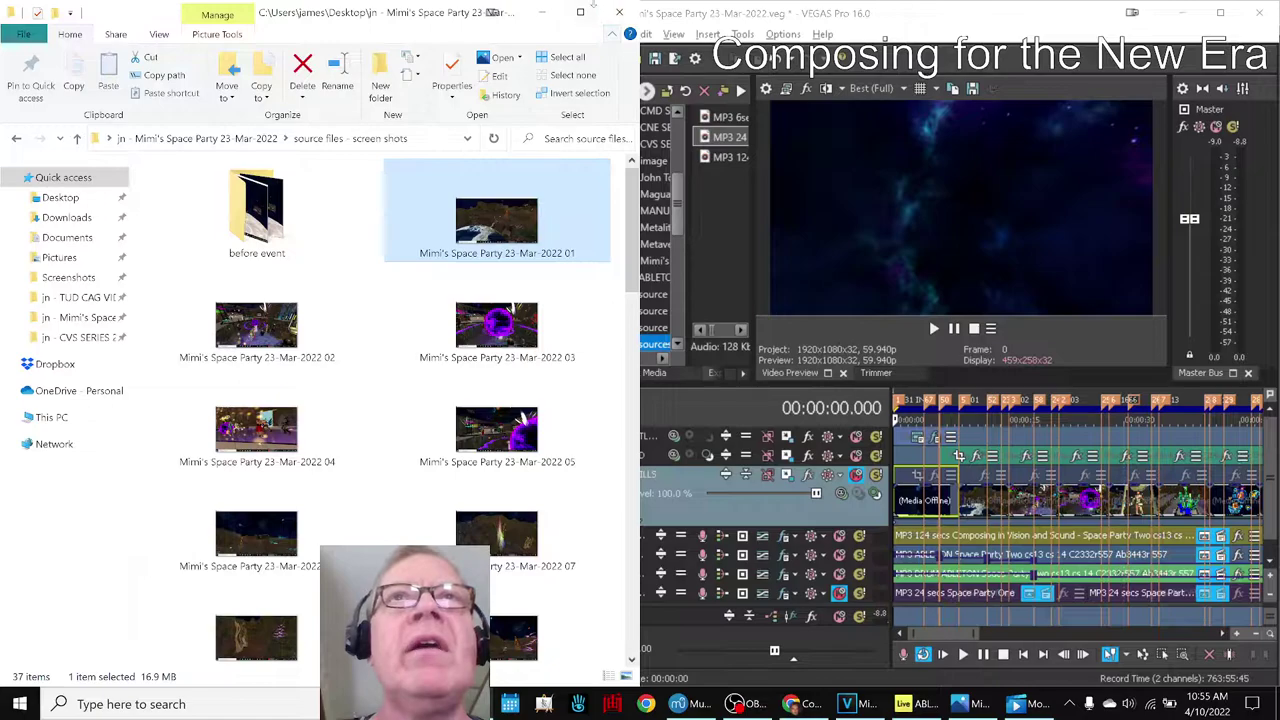
# Close File Explorer and bring up the "space party score design notes" in the Napkin Diagram sheet.
pyautogui.click(619, 12)
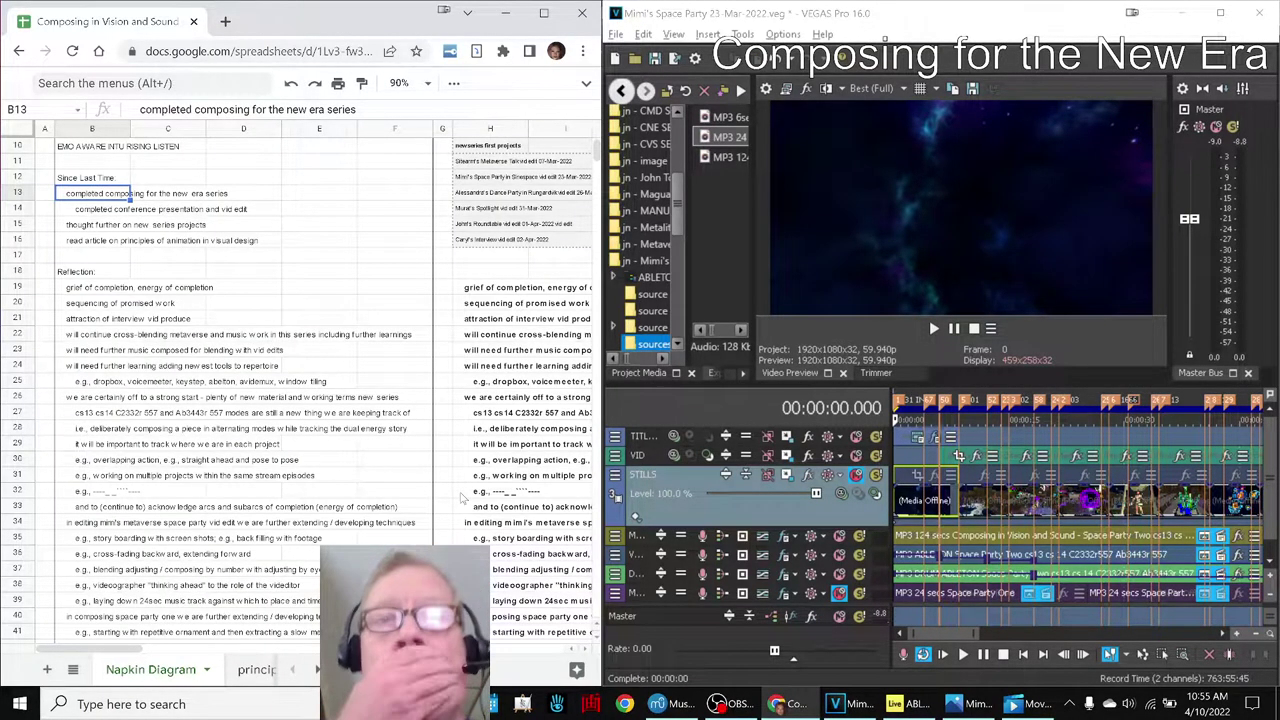
pyautogui.scroll(-10, 476, 533)
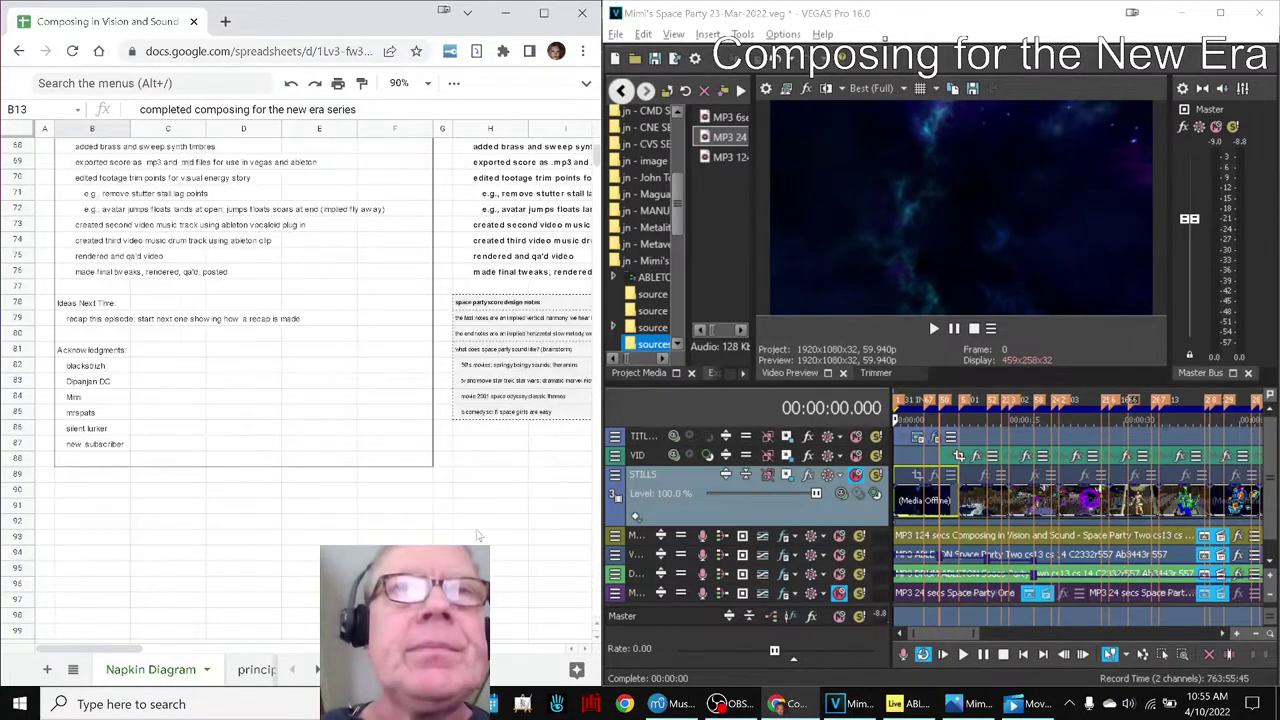
pyautogui.moveTo(92, 651); pyautogui.dragTo(160, 676)
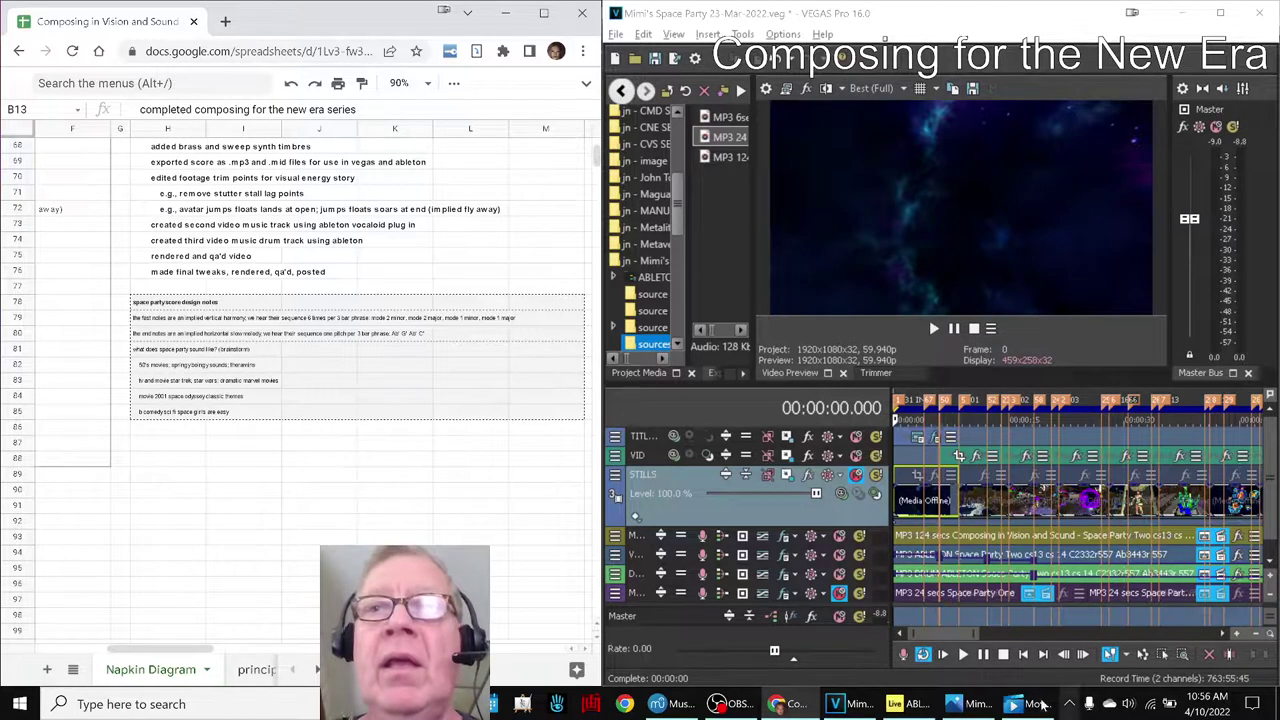
# Switch to MuseScore and show the first phrases of the Space Party One score.
pyautogui.click(678, 704)
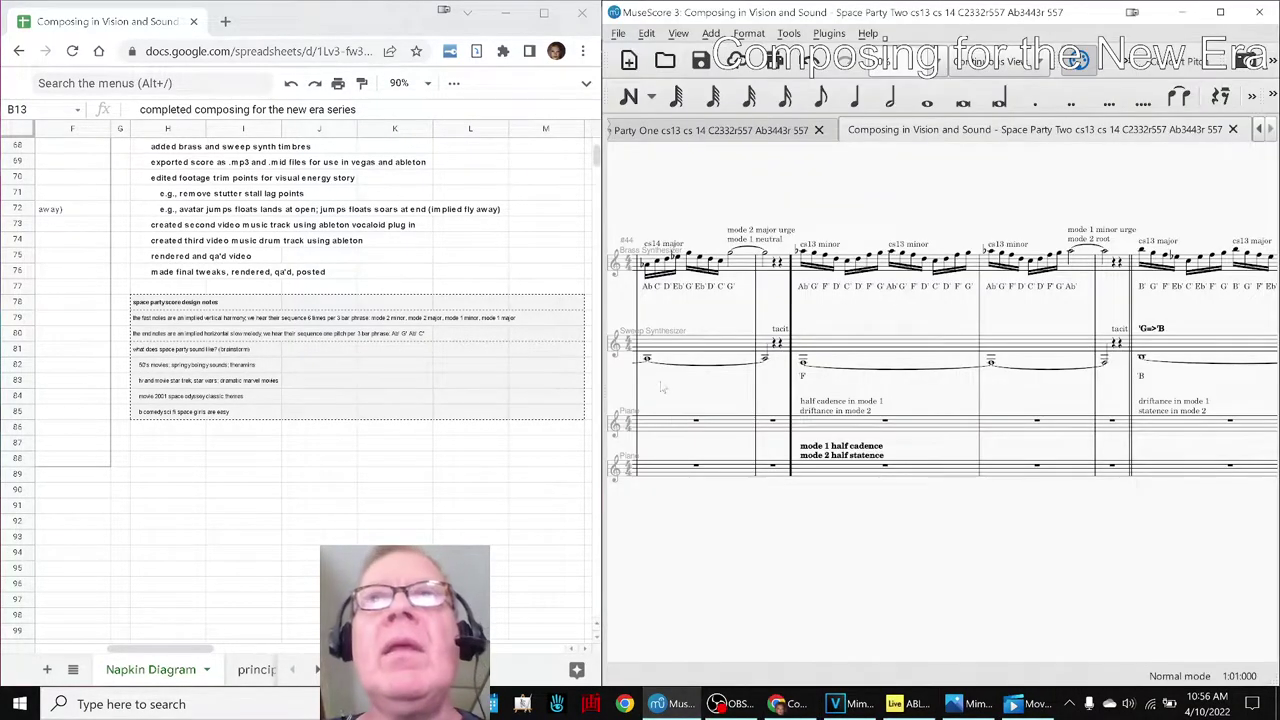
pyautogui.click(703, 132)
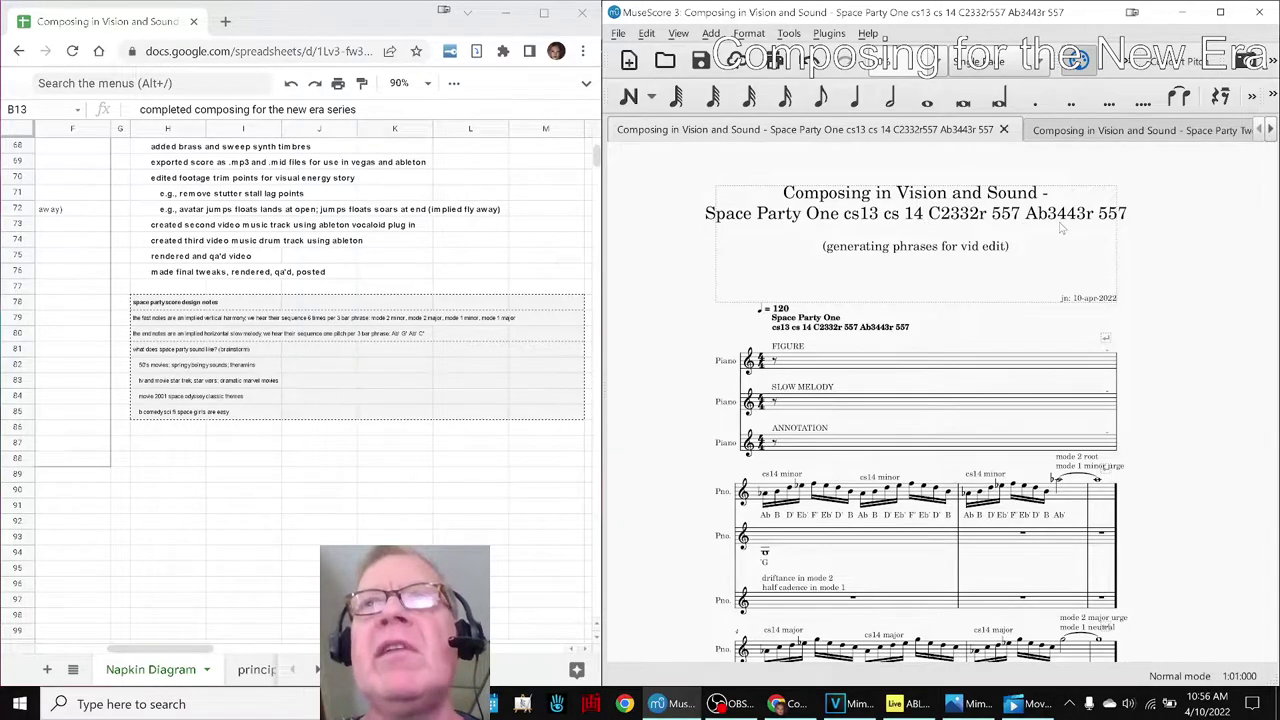
pyautogui.scroll(-2, 1000, 260)
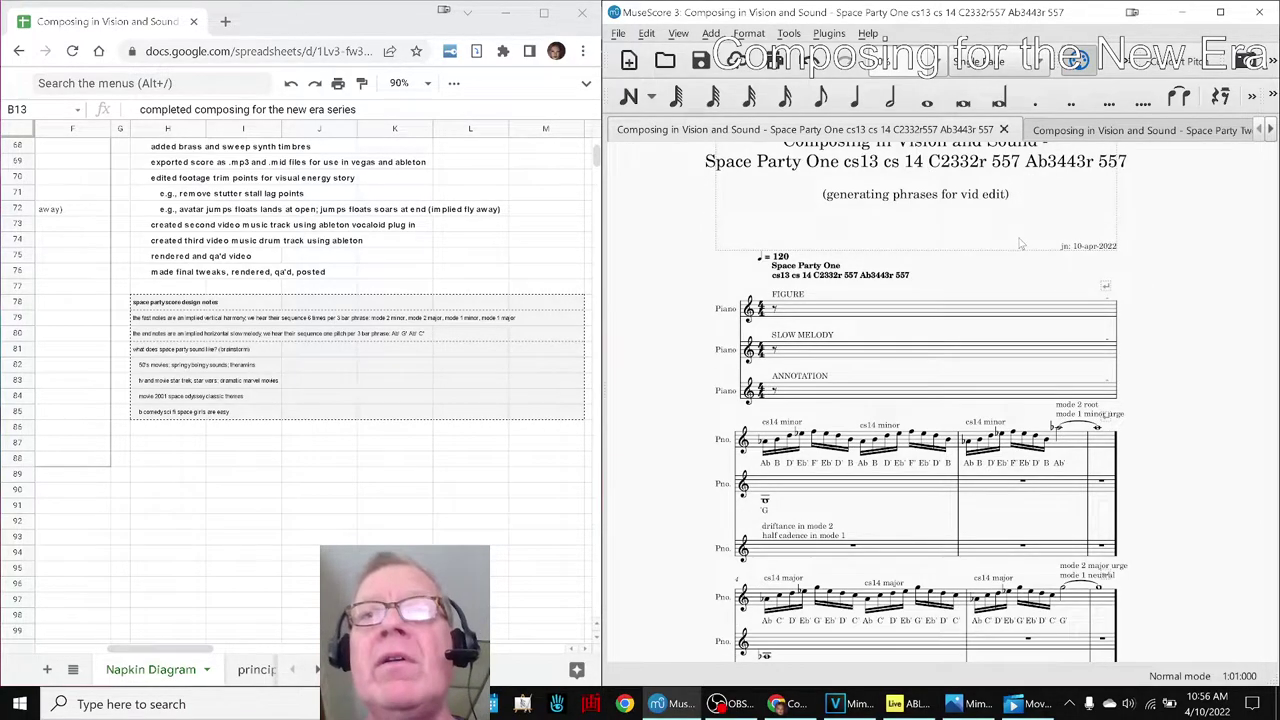
pyautogui.scroll(-1, 960, 281)
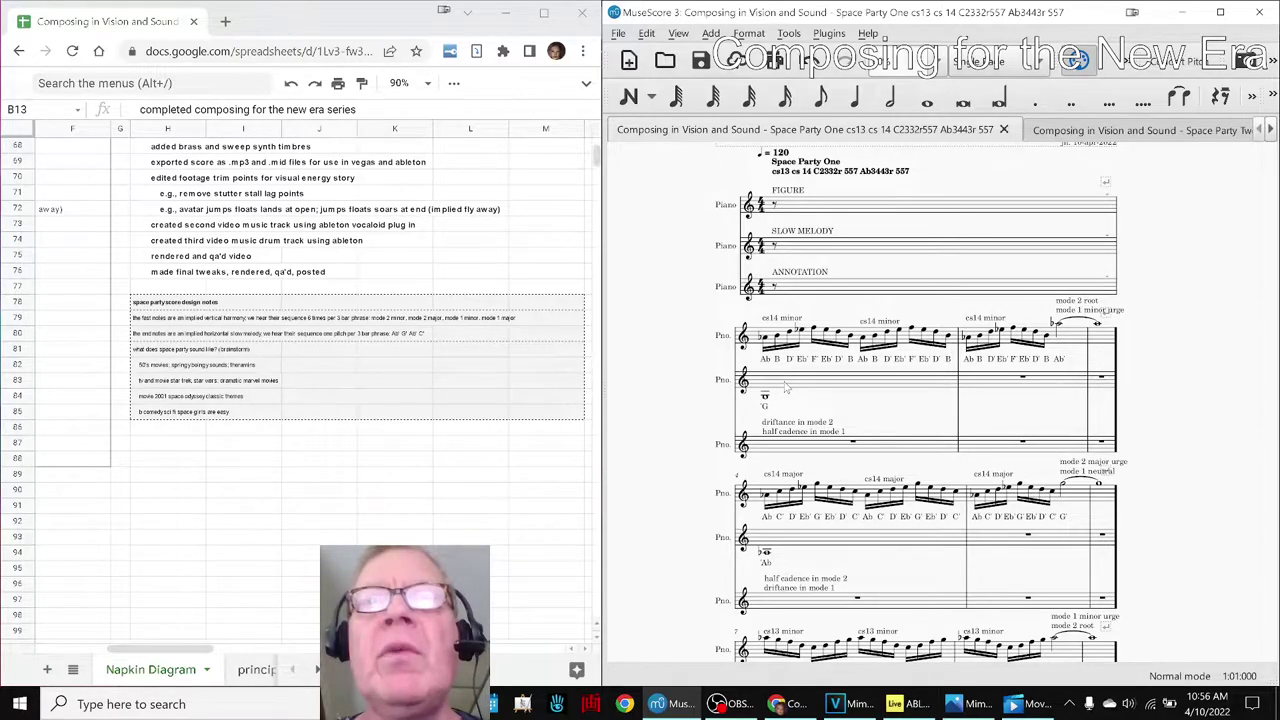
# Solo the first piano part in the mixer, and select the slow-melody measure of the first phrase.
pyautogui.press('F10')
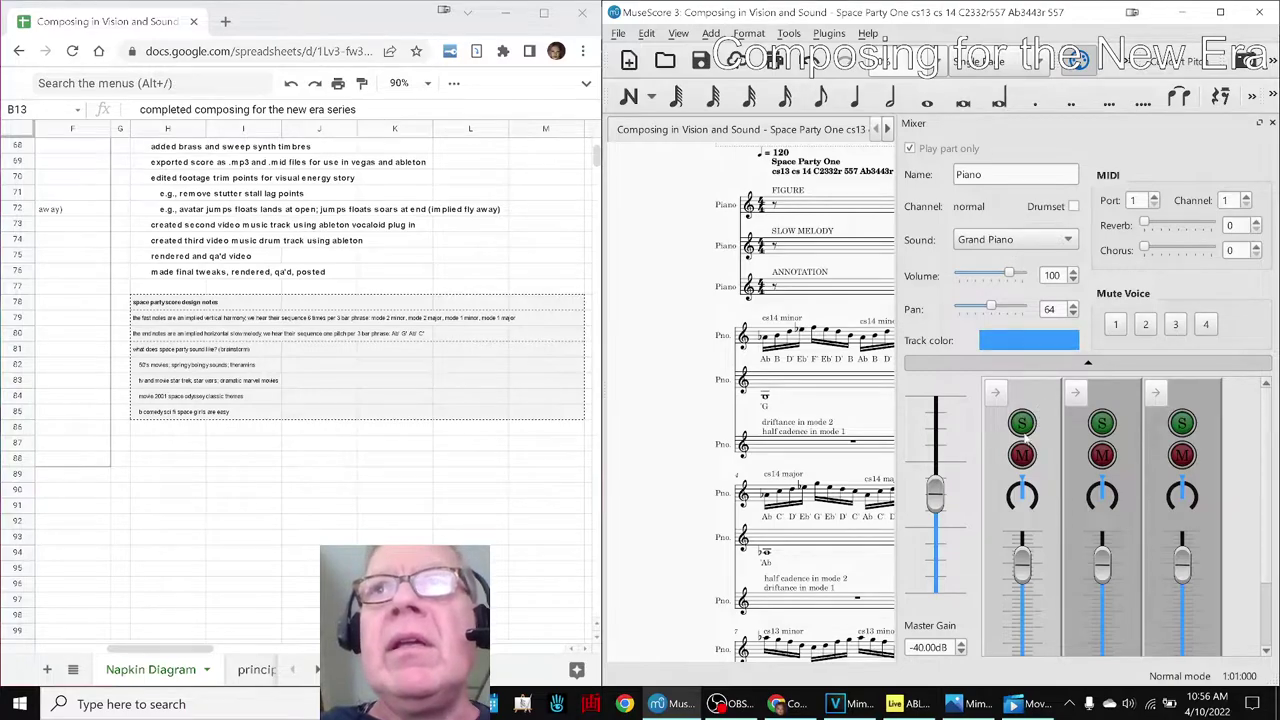
pyautogui.press('F10')
pyautogui.click(805, 387)
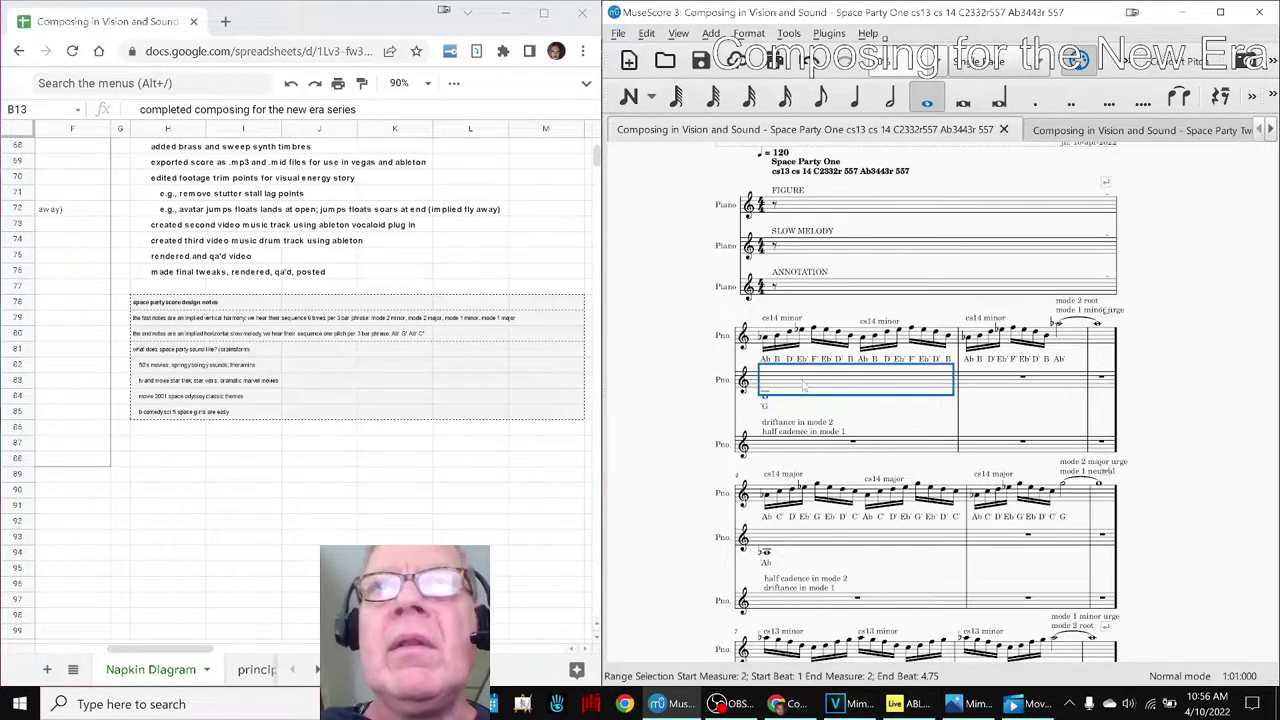
pyautogui.press('space')
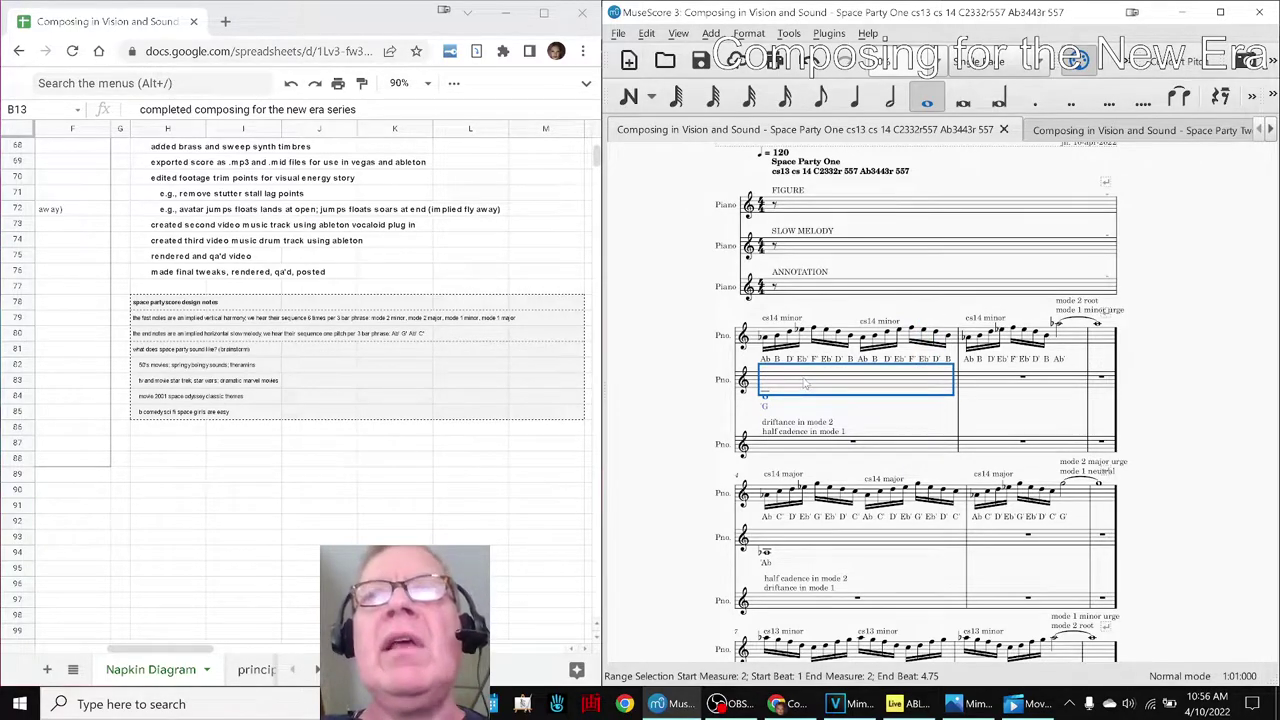
# Switch to VEGAS Pro and back to MuseScore, then play the first cs14 minor phrase.
pyautogui.click(848, 704)
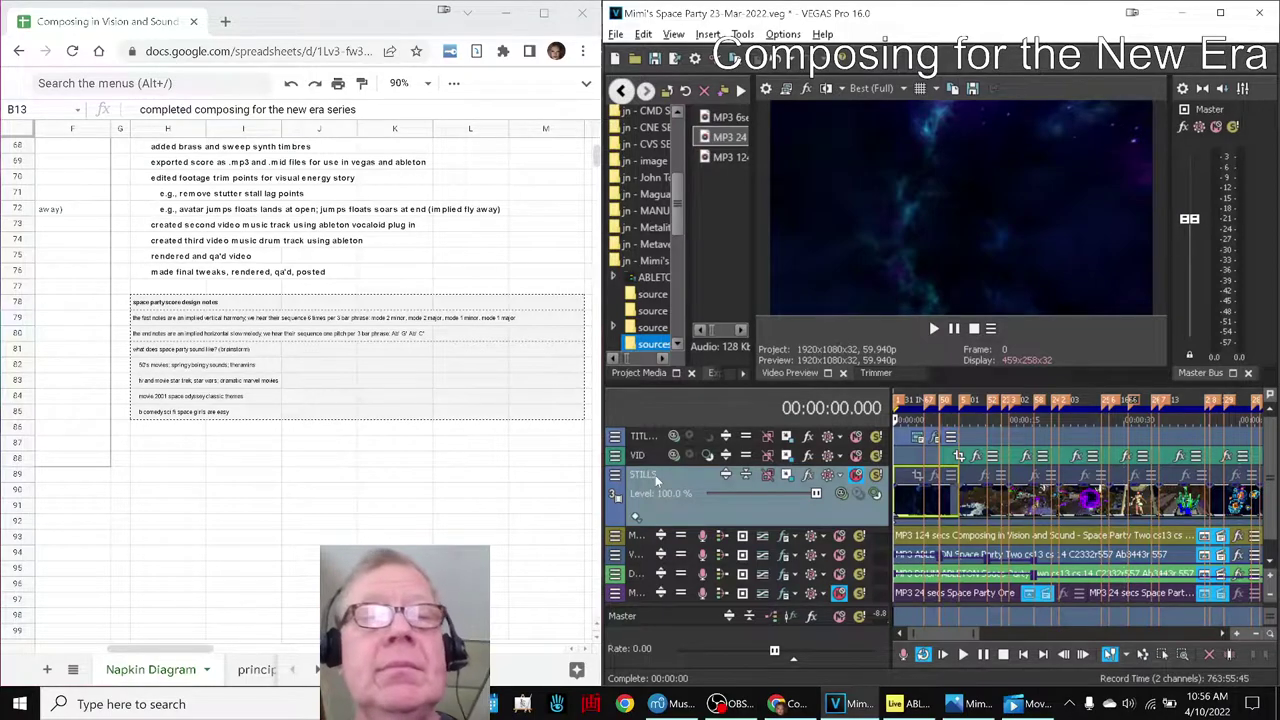
pyautogui.hotkey('alt', 'Tab')
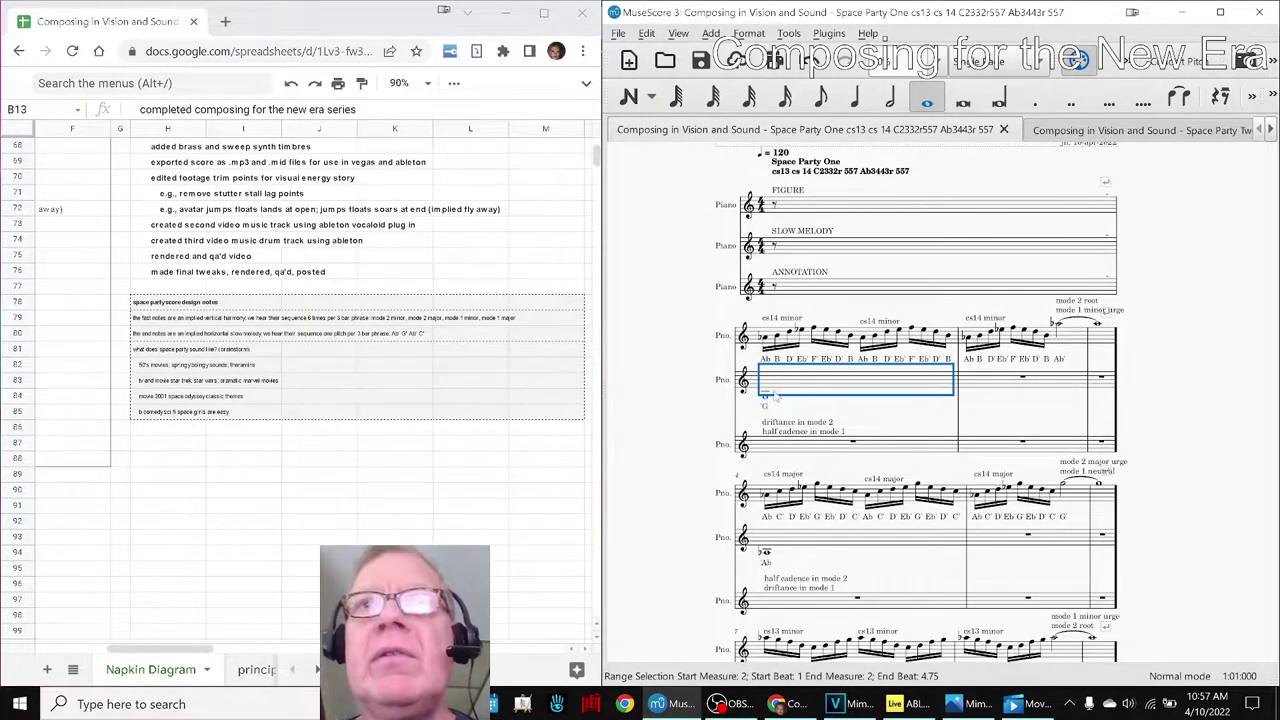
pyautogui.click(711, 429)
pyautogui.press('space')
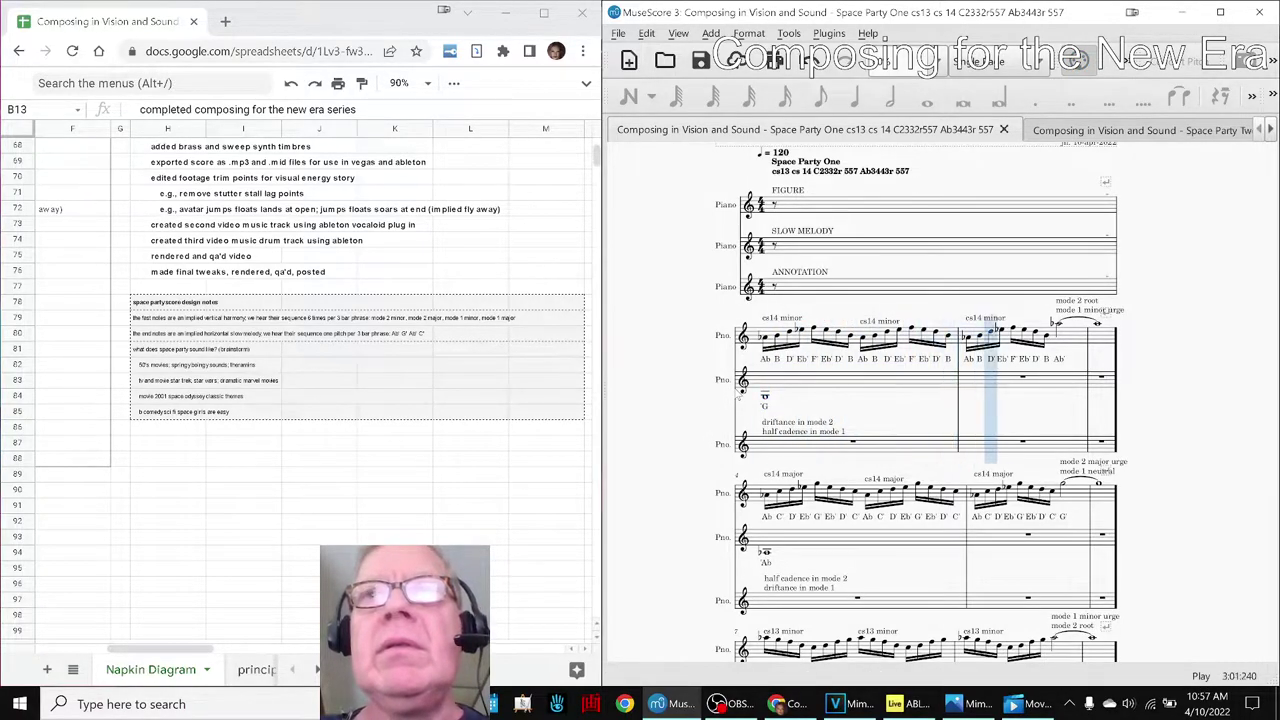
pyautogui.press('space')
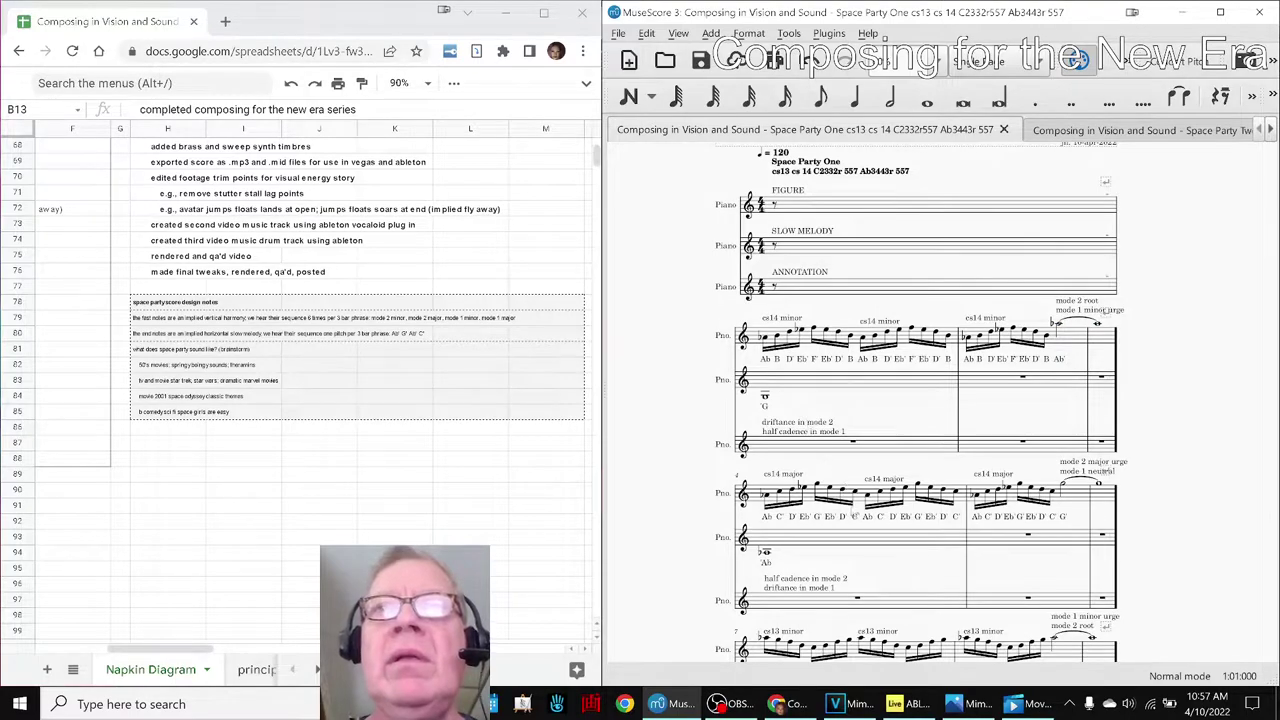
pyautogui.click(1060, 327)
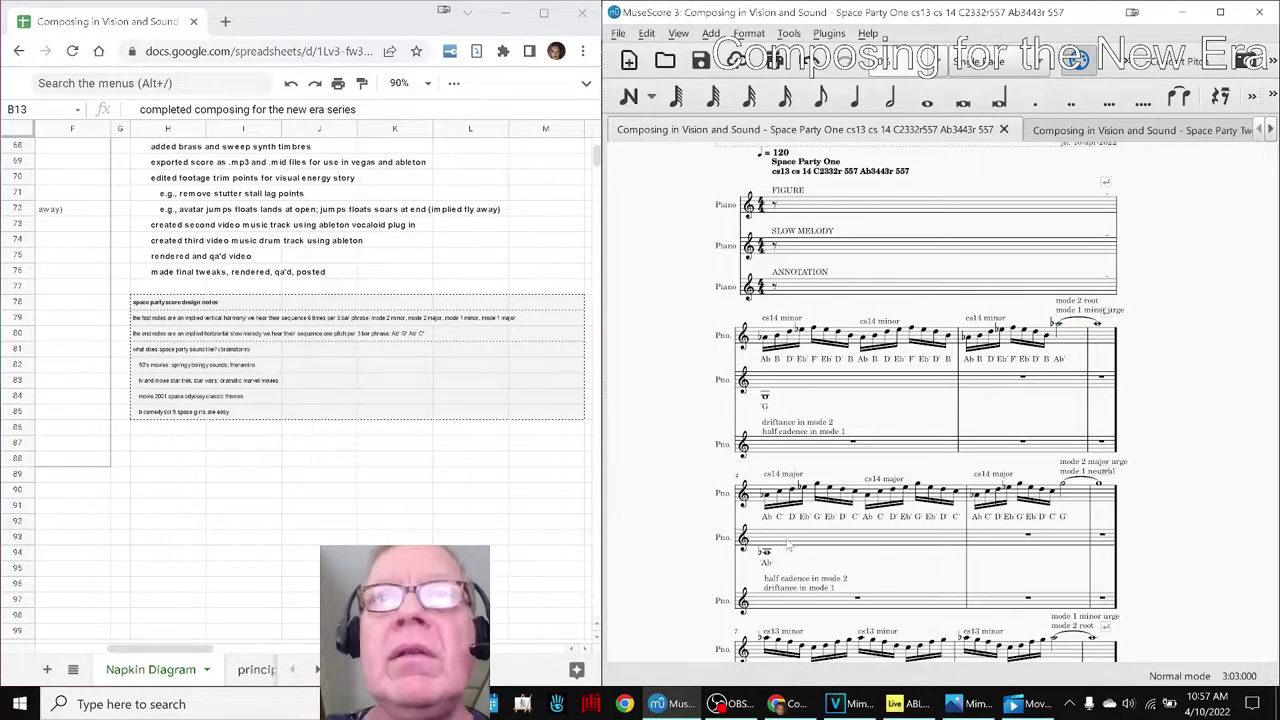
# Play the cs14 major phrase in the second system, and select its closing G note.
pyautogui.click(790, 545)
pyautogui.press('space')
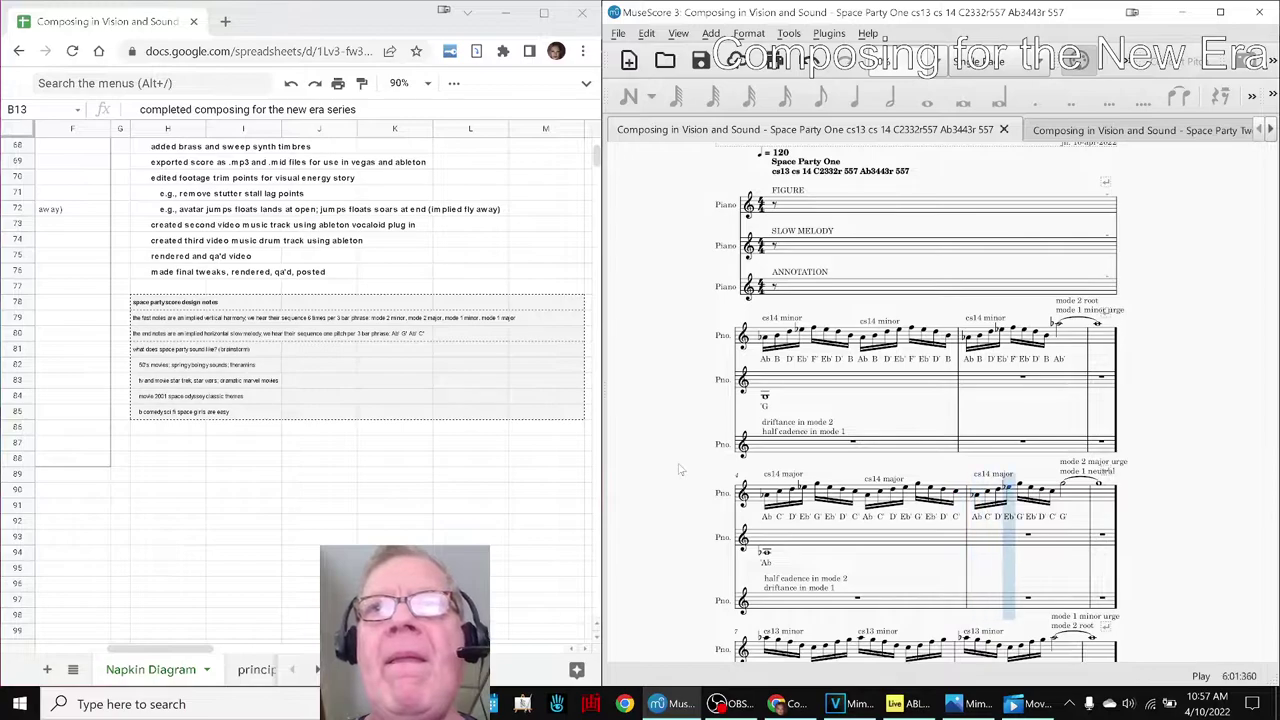
pyautogui.press('space')
pyautogui.click(1068, 486)
pyautogui.click(1138, 484)
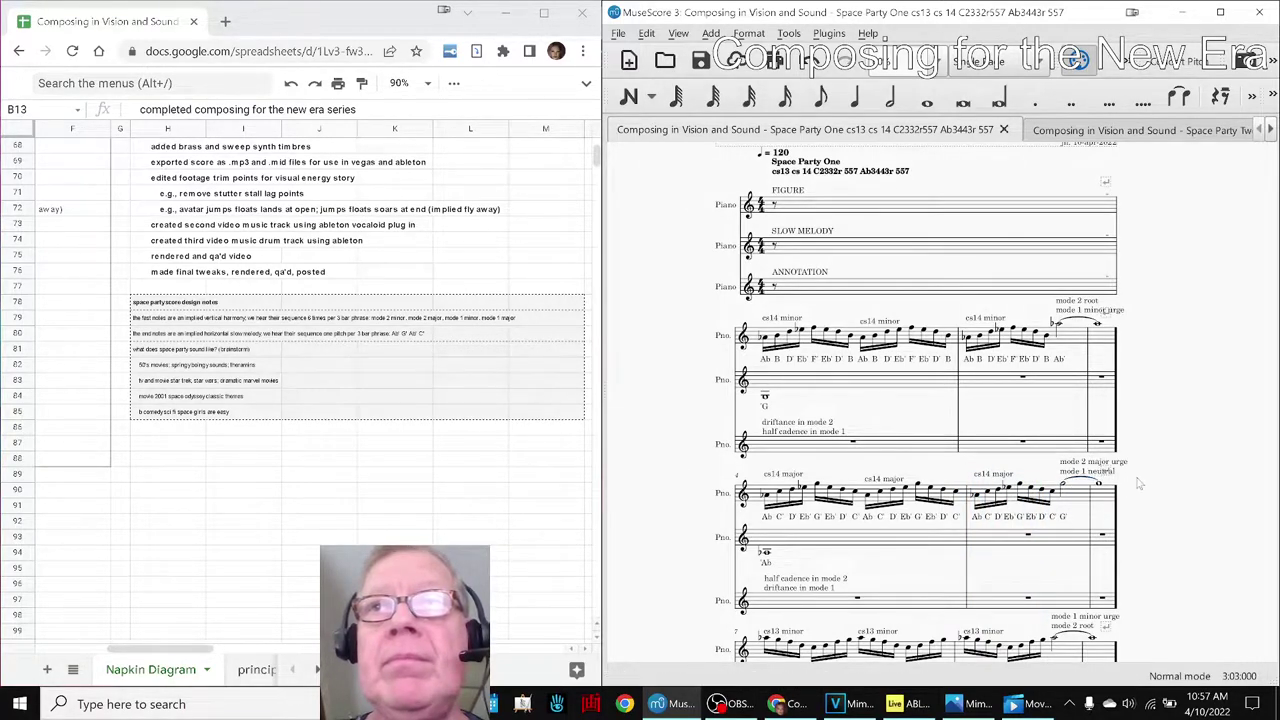
pyautogui.click(1100, 488)
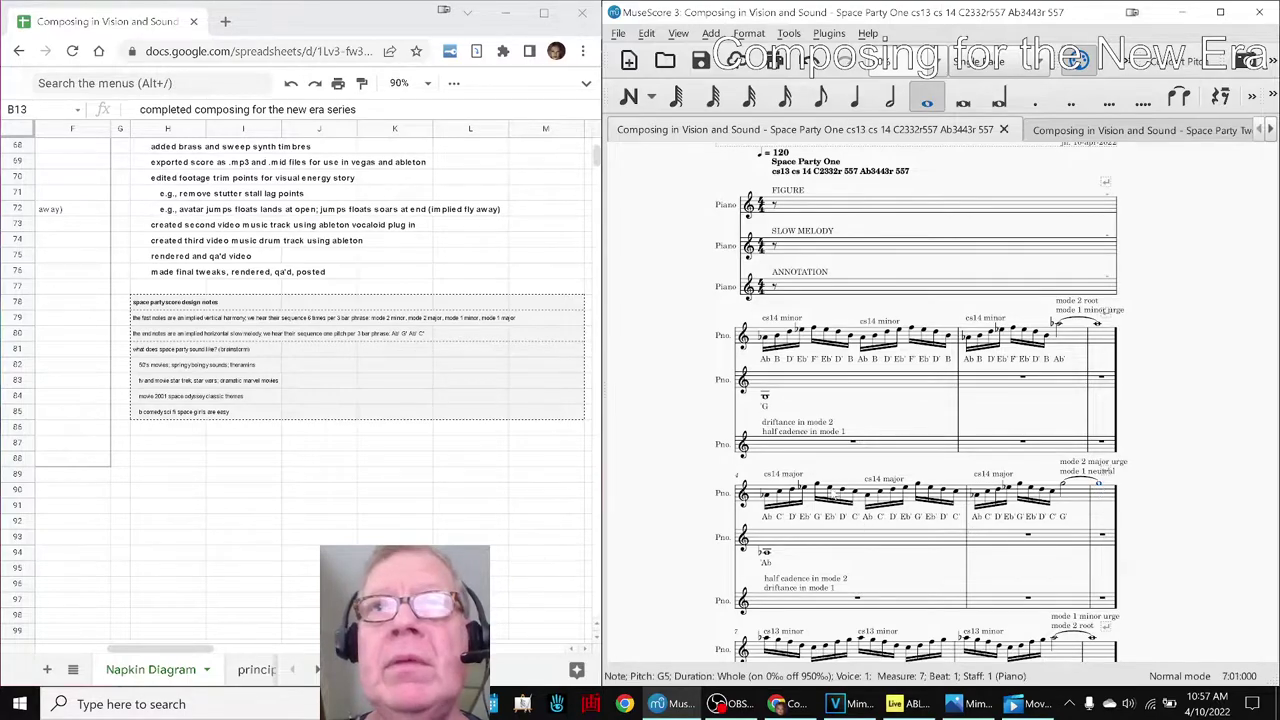
# Turn off the solo on the first piano part in the mixer, and clear the score selection.
pyautogui.scroll(-3, 750, 468)
pyautogui.scroll(5, 752, 466)
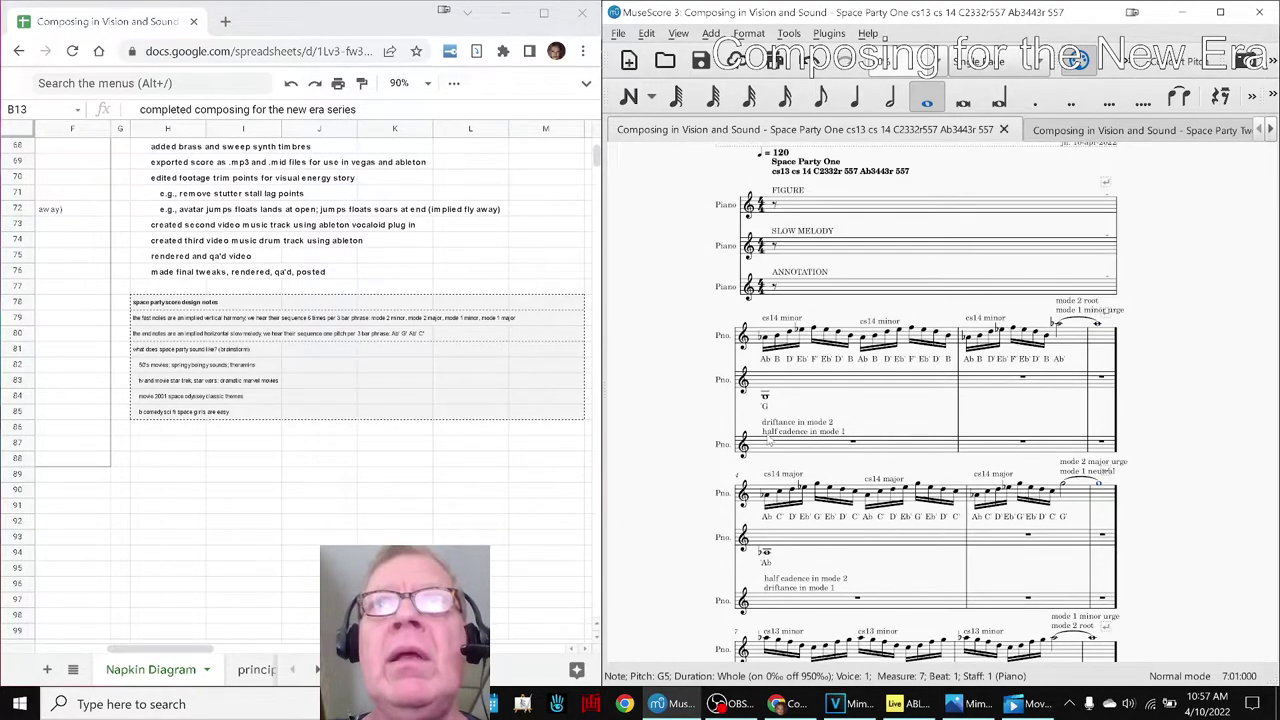
pyautogui.click(795, 386)
pyautogui.click(708, 422)
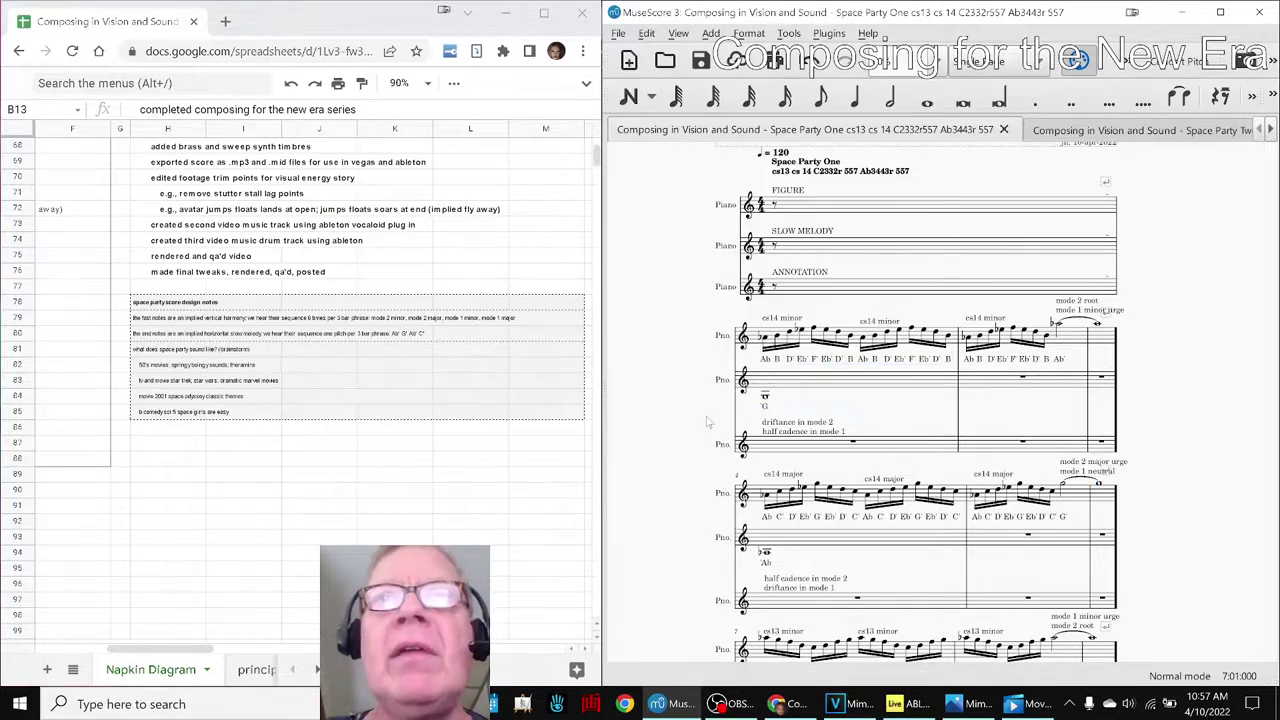
pyautogui.click(811, 387)
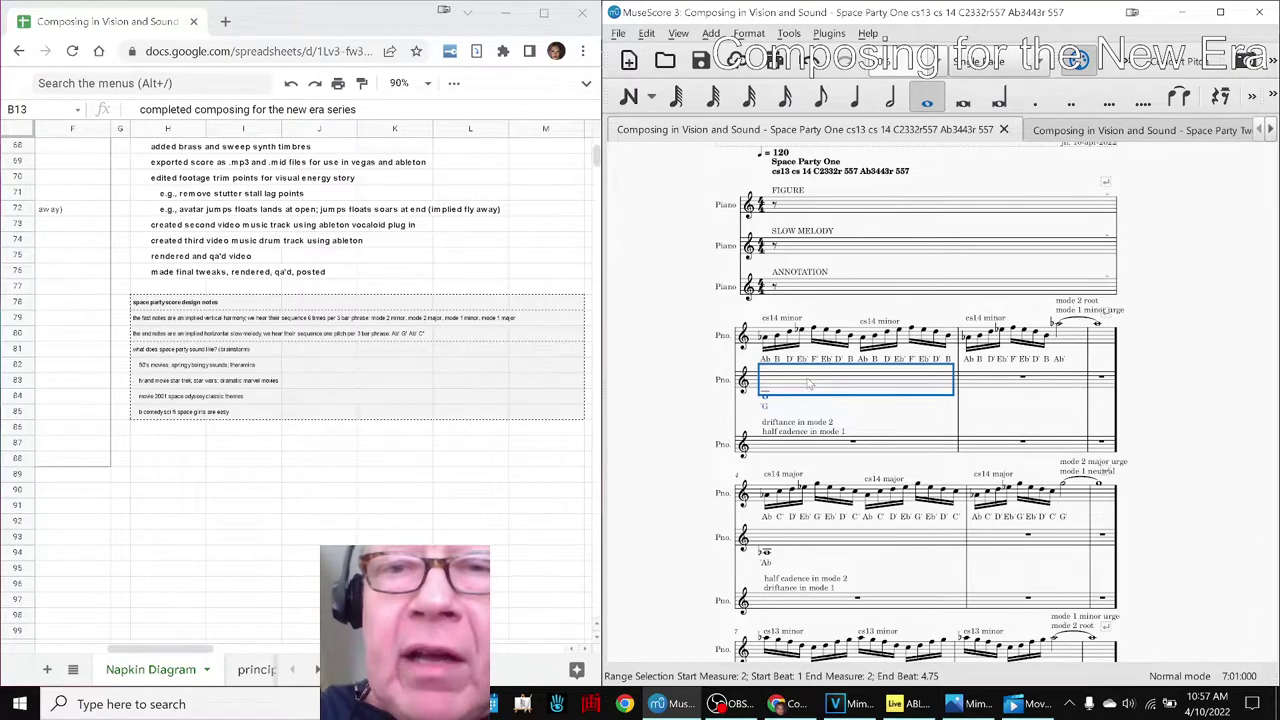
pyautogui.press('F10')
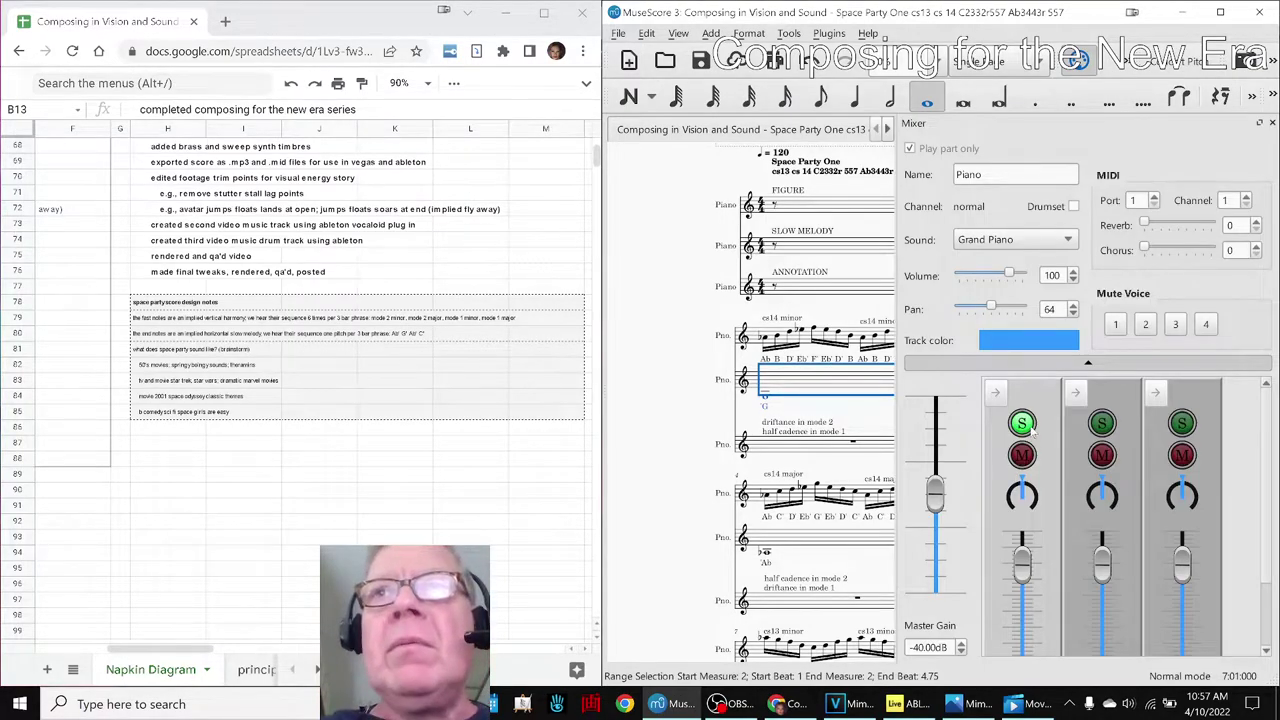
pyautogui.press('F10')
pyautogui.click(658, 430)
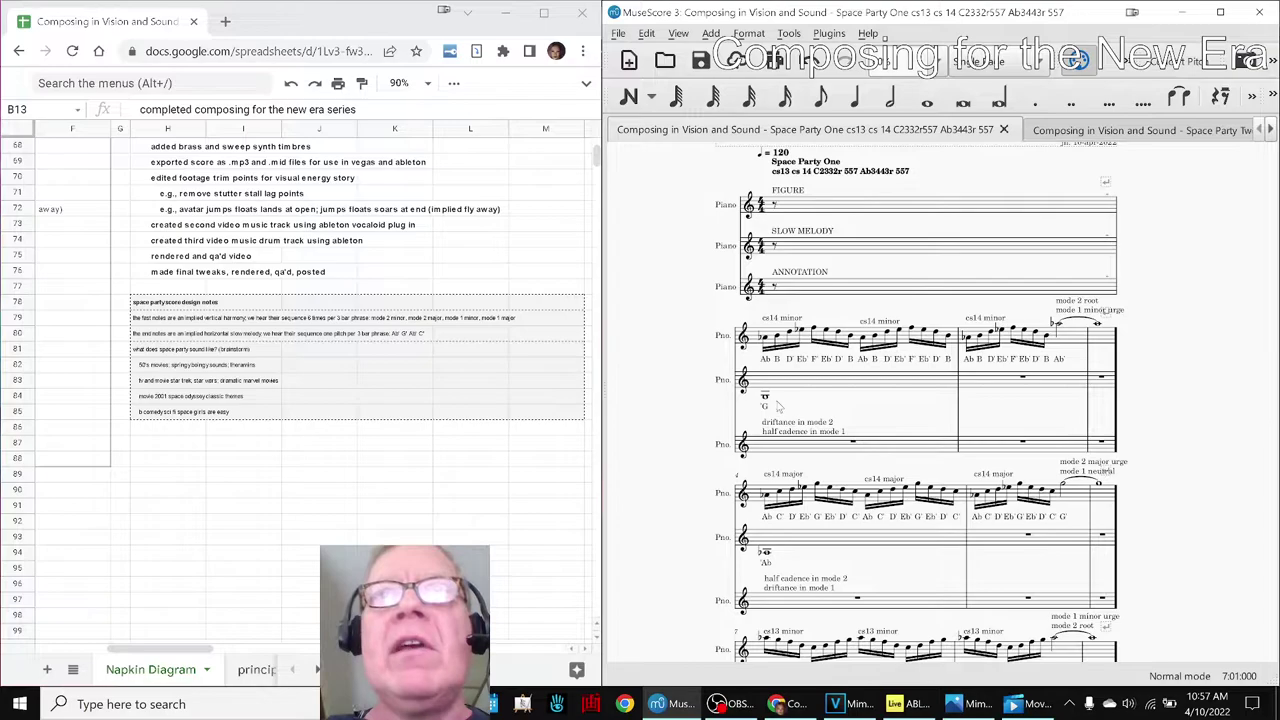
# Play the cs14 minor and cs14 major phrases together with the slow melody, then stop playback.
pyautogui.click(778, 402)
pyautogui.press('space')
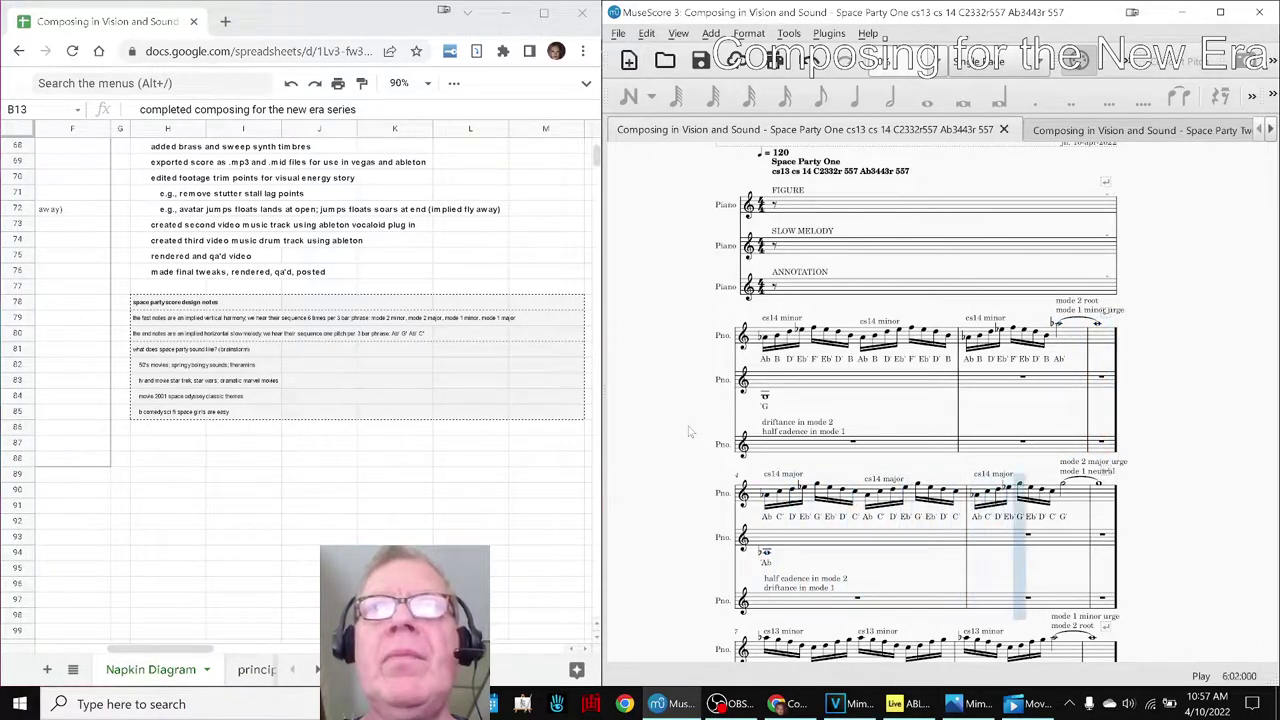
pyautogui.press('space')
# Switch the Space Party One score to Continuous View.
pyautogui.scroll(-1, 770, 433)
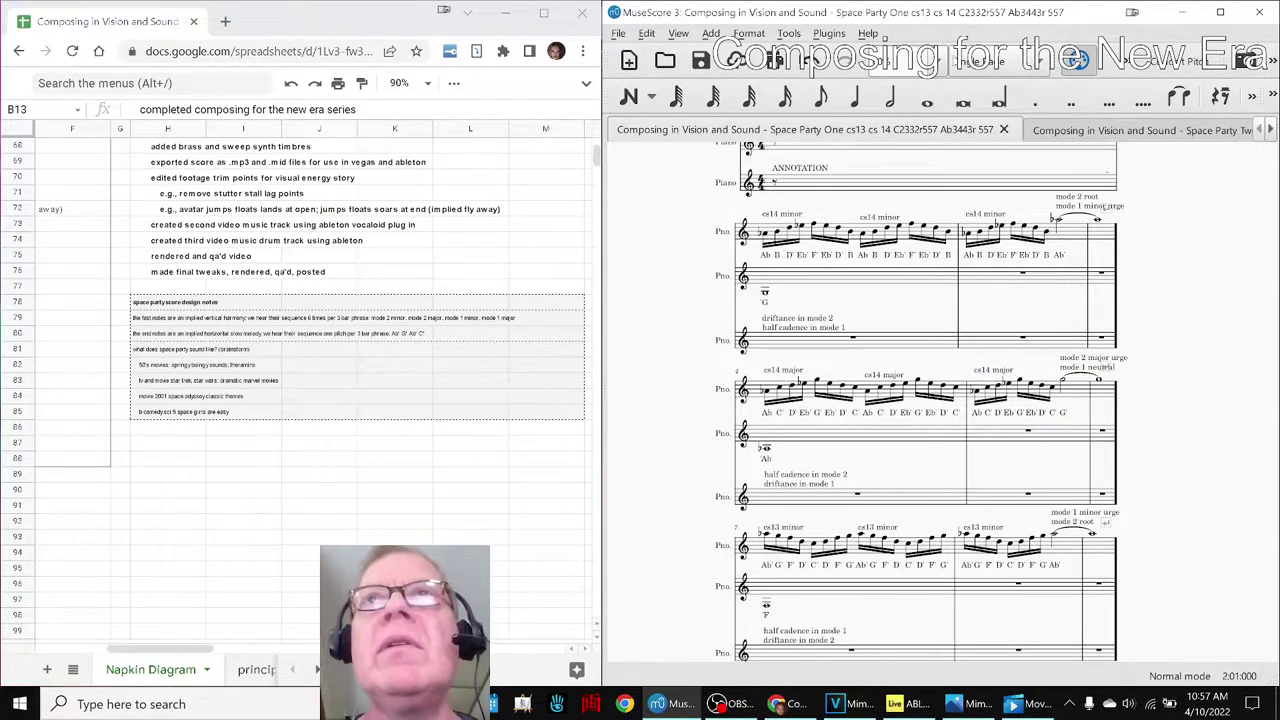
pyautogui.click(975, 61)
pyautogui.click(985, 30)
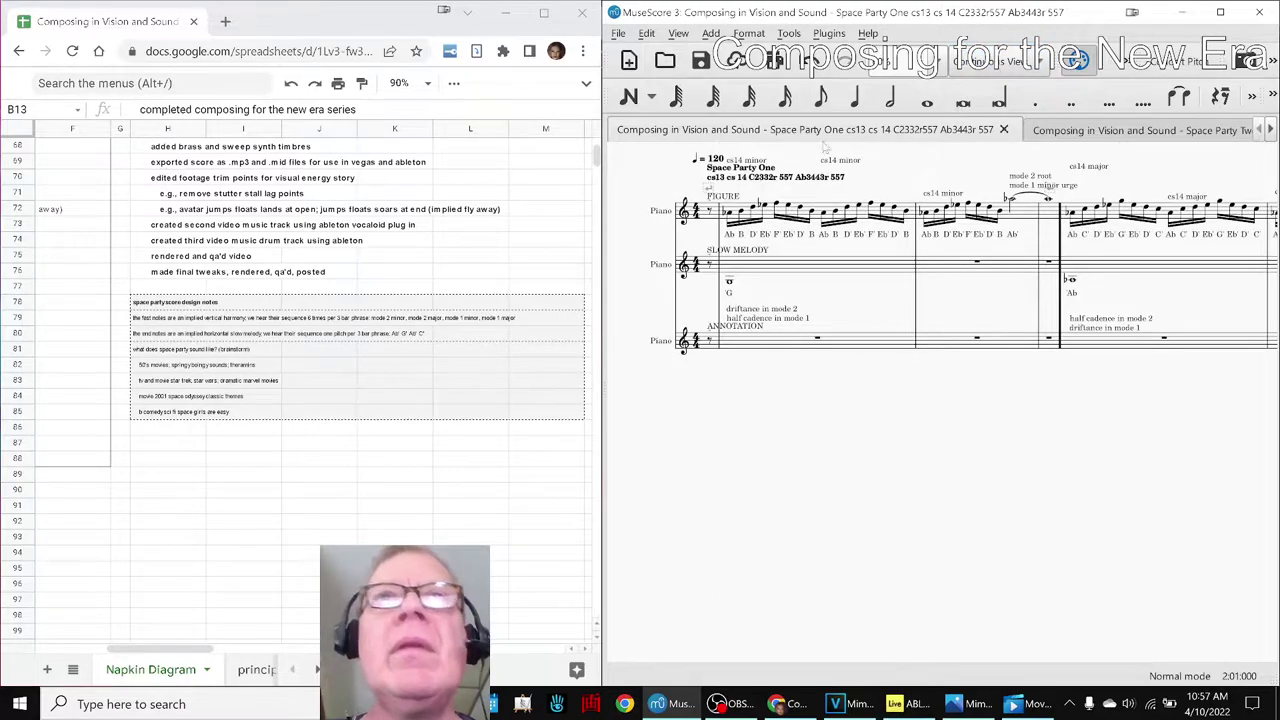
# Sound the slow-melody notes G, Ab, F and G one after another across the four phrases.
pyautogui.click(729, 283)
pyautogui.click(1069, 280)
pyautogui.hscroll(3, 1112, 488)
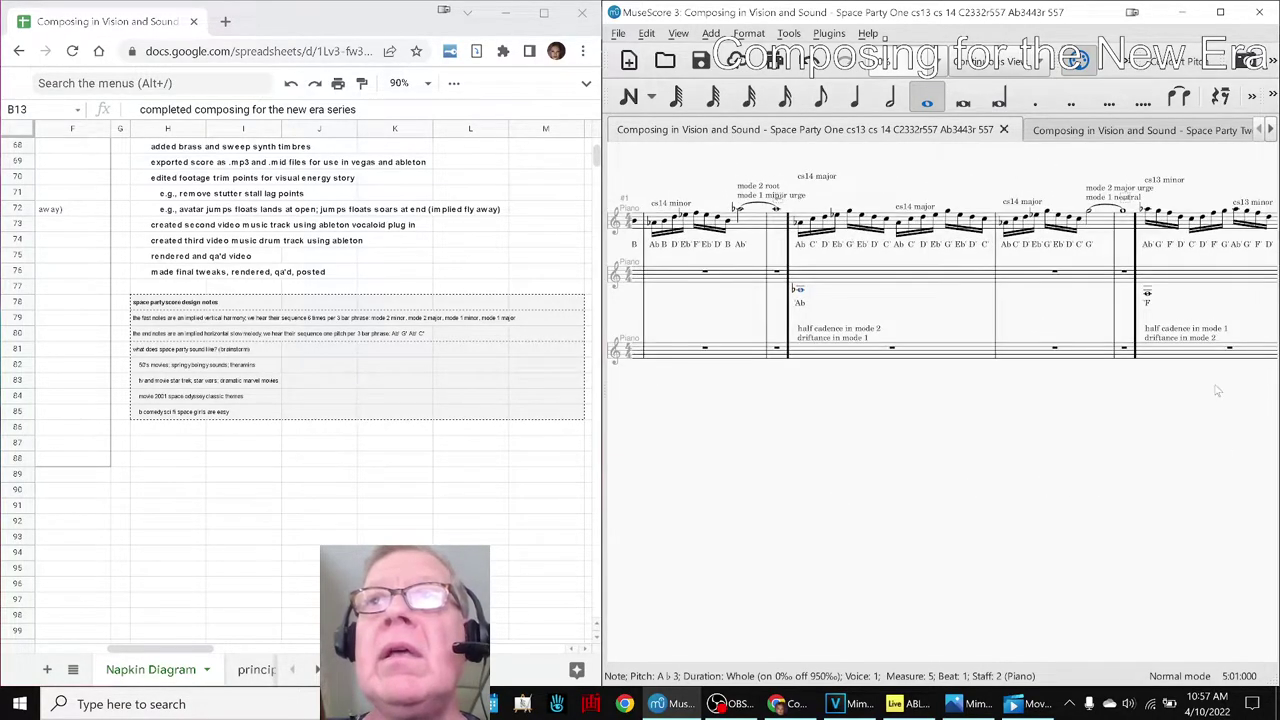
pyautogui.click(1148, 294)
pyautogui.moveTo(1113, 541); pyautogui.dragTo(621, 541)
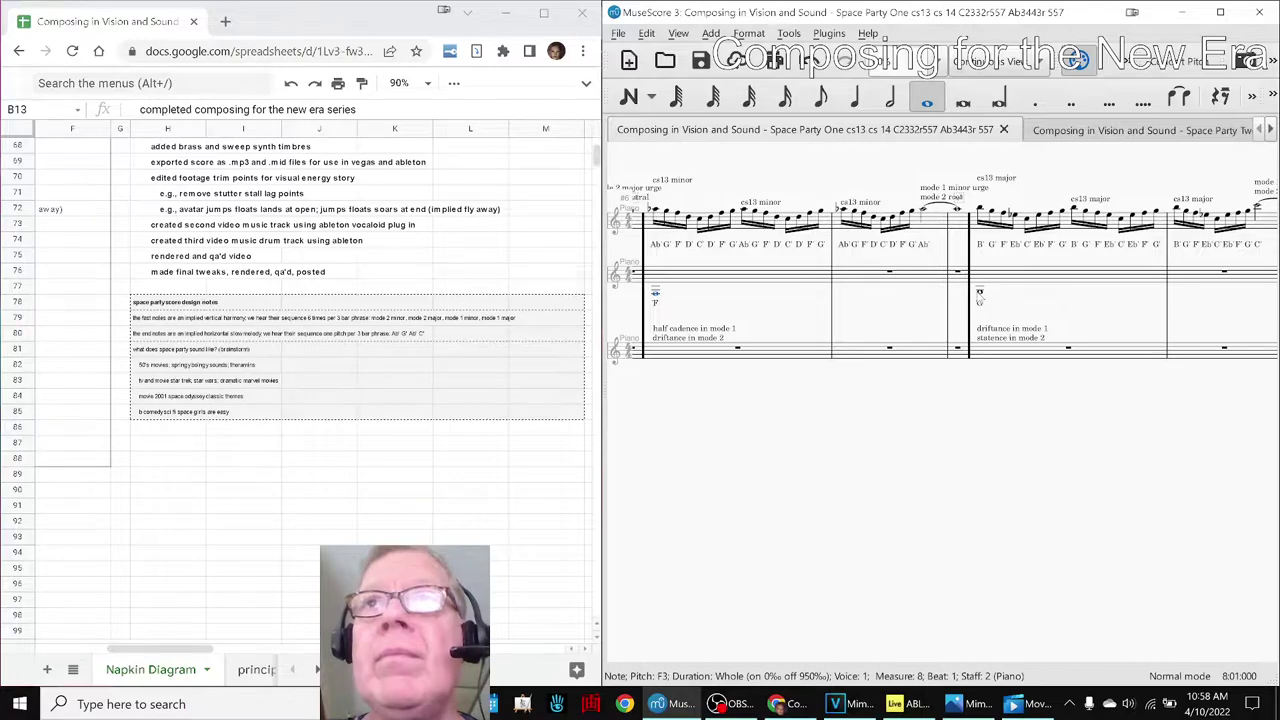
pyautogui.click(980, 294)
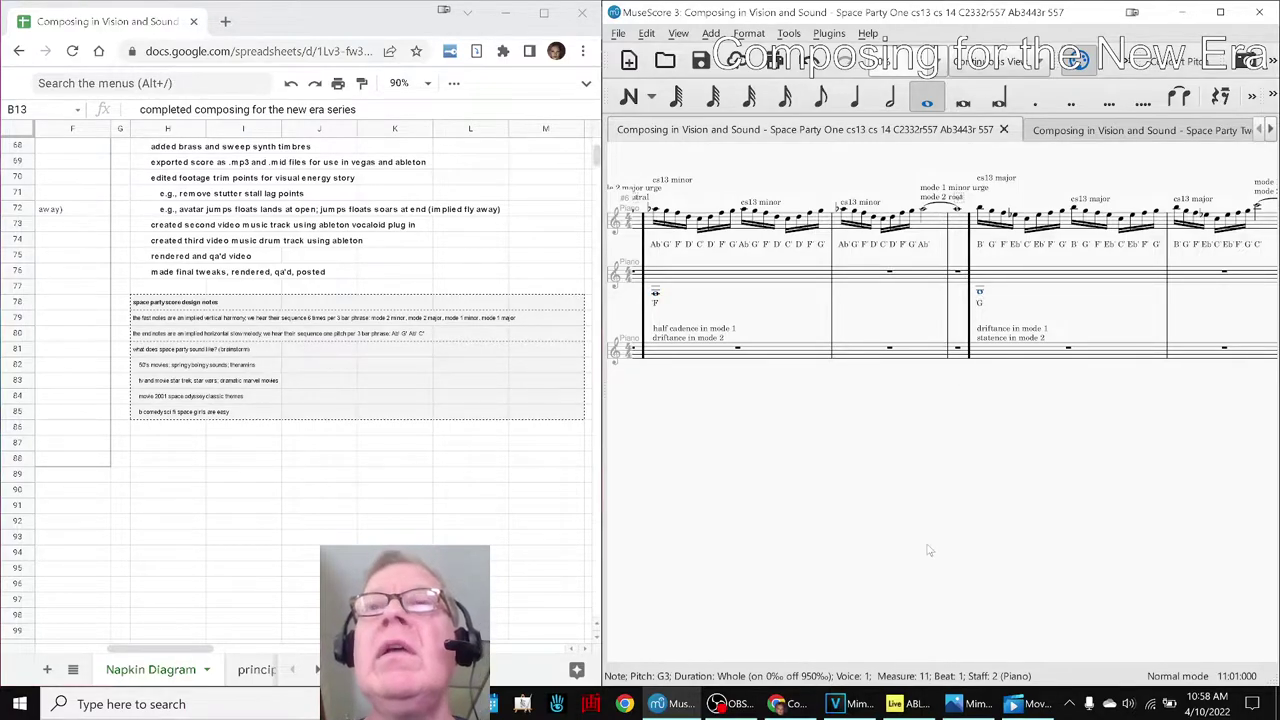
pyautogui.moveTo(936, 543); pyautogui.dragTo(970, 554)
pyautogui.scroll(-1, 957, 516)
pyautogui.scroll(1, 957, 516)
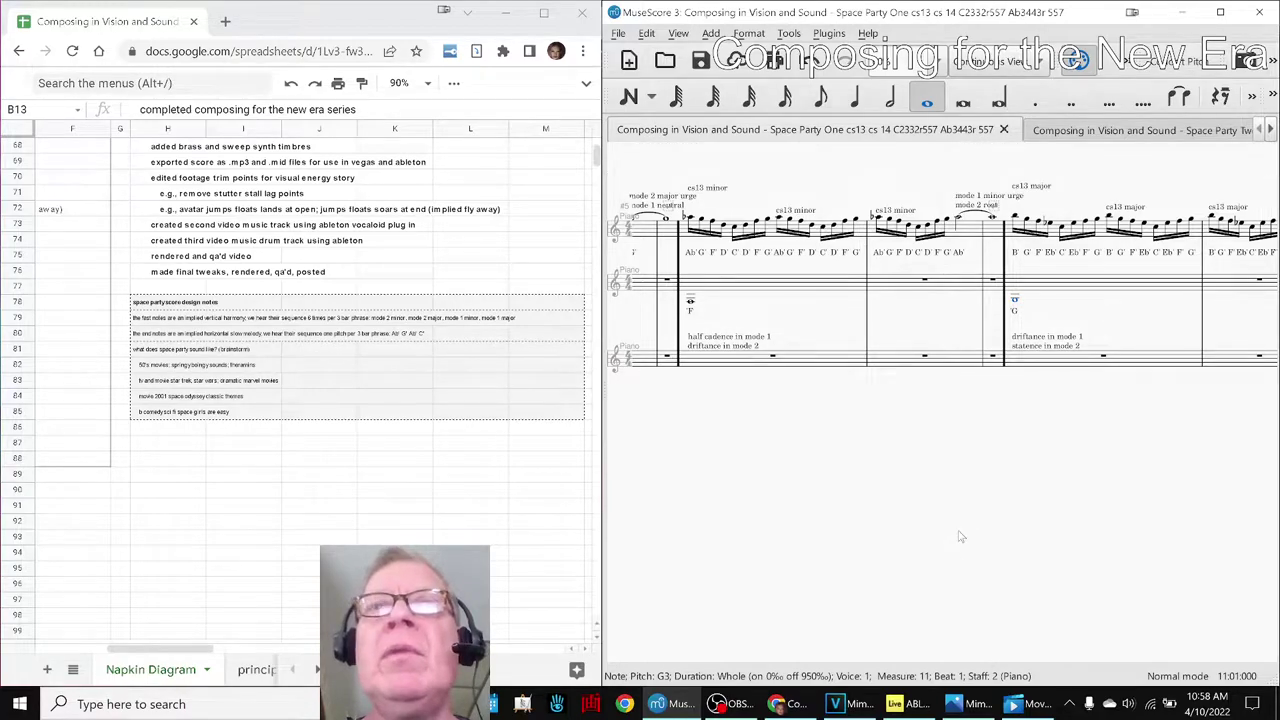
# Switch to VEGAS Pro to show the Space Party video edit.
pyautogui.click(848, 704)
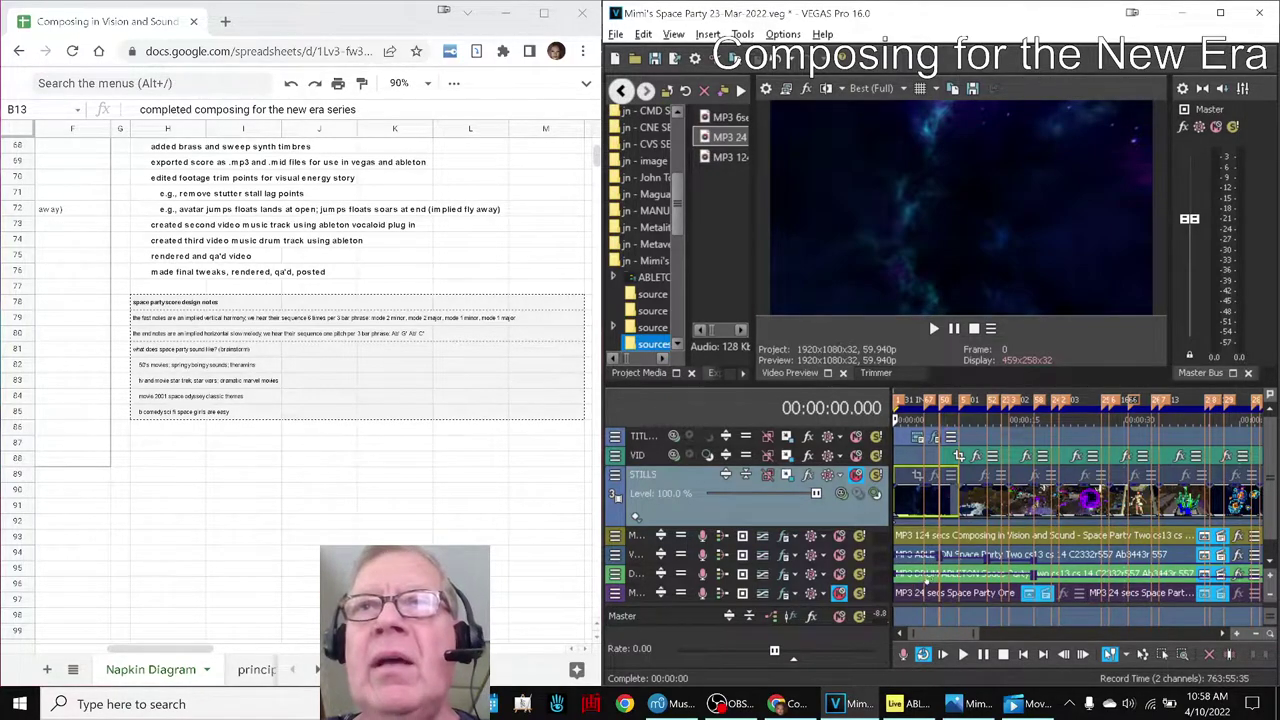
pyautogui.moveTo(853, 707)
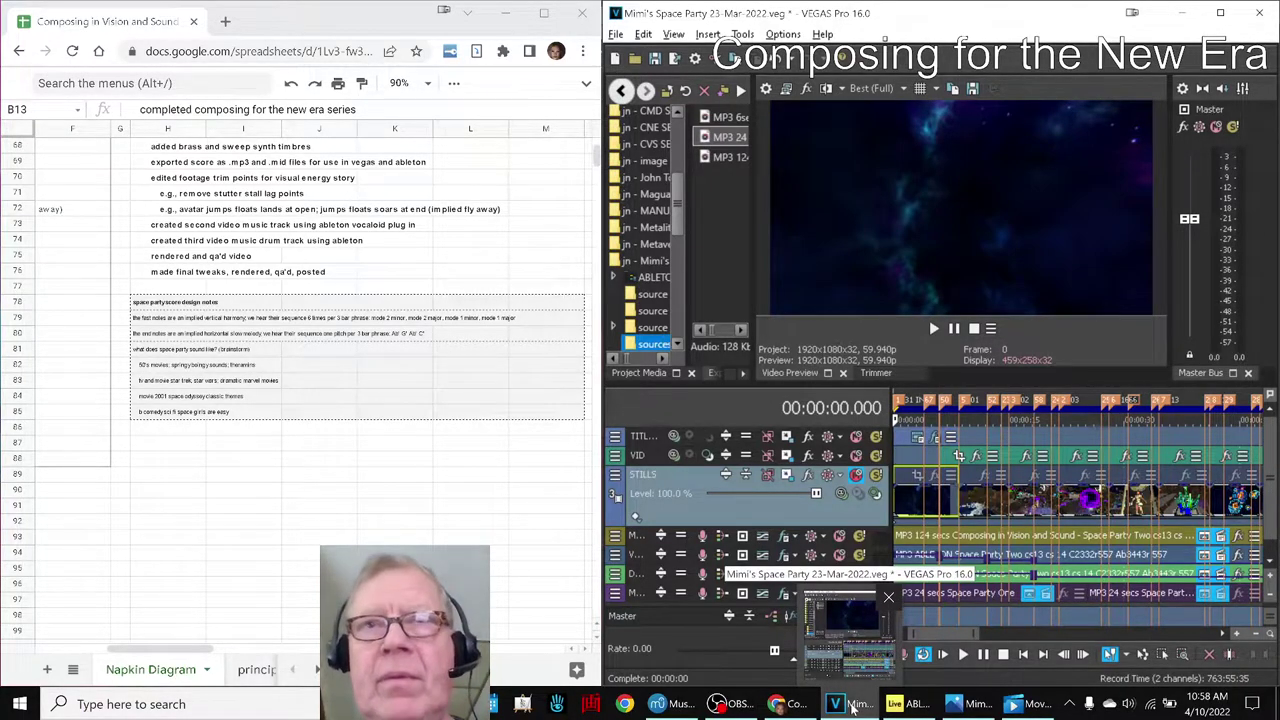
# Switch to MuseScore and bring the Space Party One score back to its opening phrases in Continuous View.
pyautogui.click(670, 704)
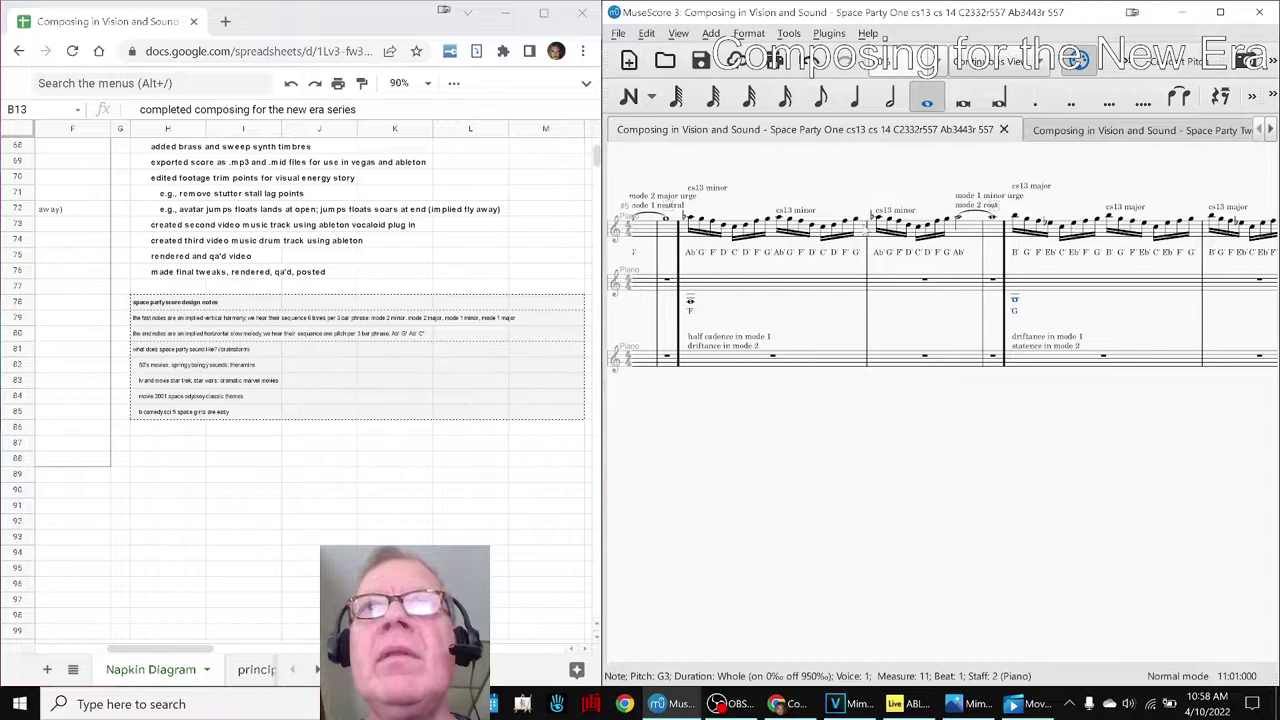
pyautogui.moveTo(779, 425); pyautogui.dragTo(1184, 447)
pyautogui.moveTo(951, 479); pyautogui.dragTo(1082, 507)
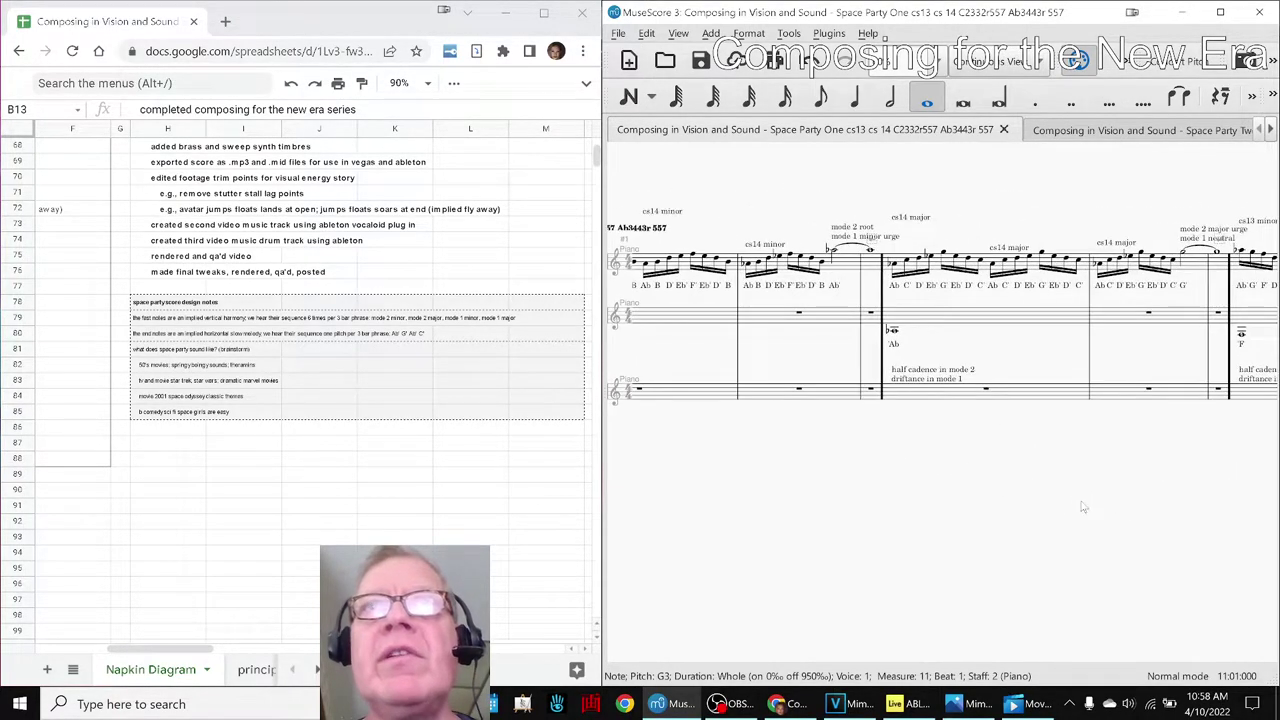
pyautogui.moveTo(919, 555); pyautogui.dragTo(1117, 538)
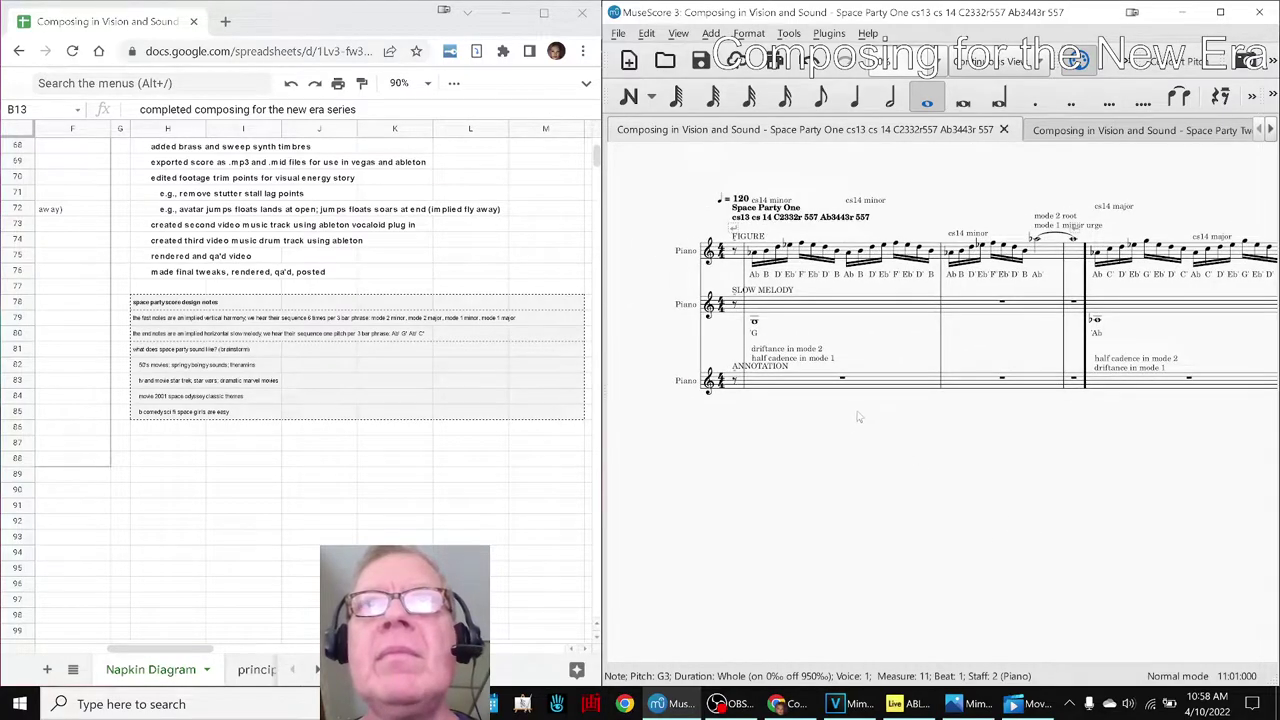
pyautogui.moveTo(1002, 428); pyautogui.dragTo(929, 446)
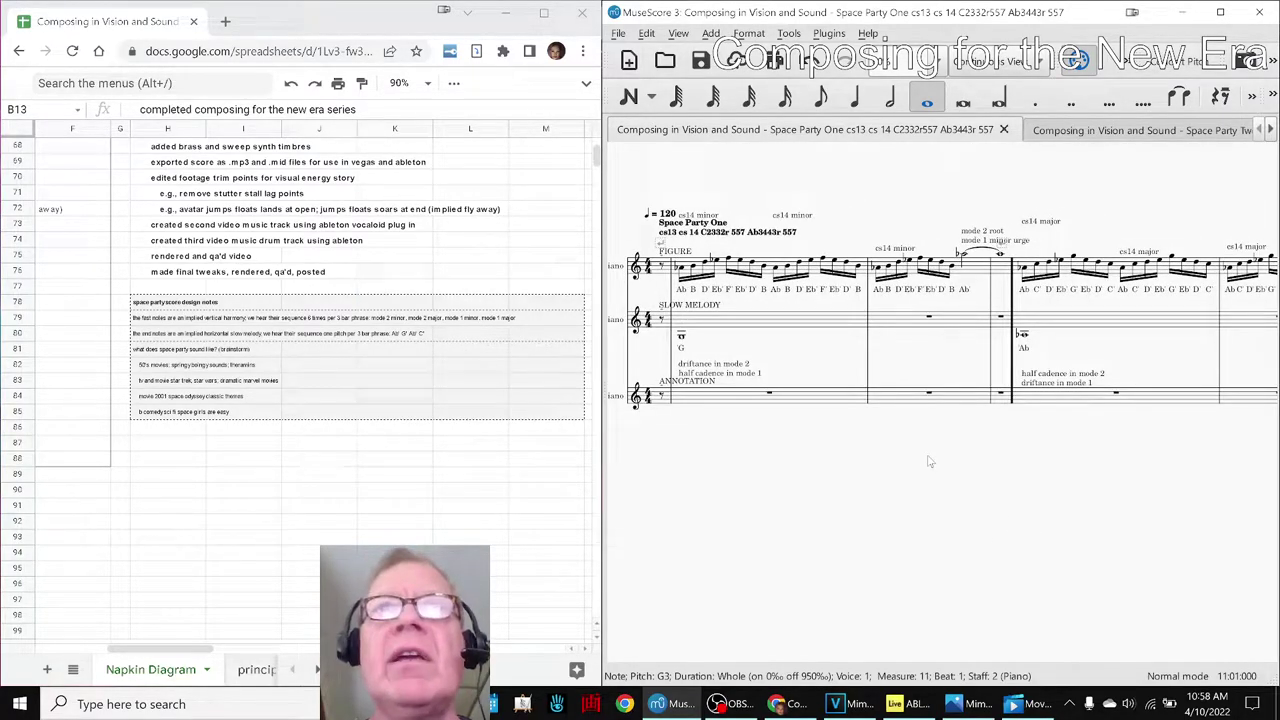
pyautogui.click(995, 61)
pyautogui.click(990, 82)
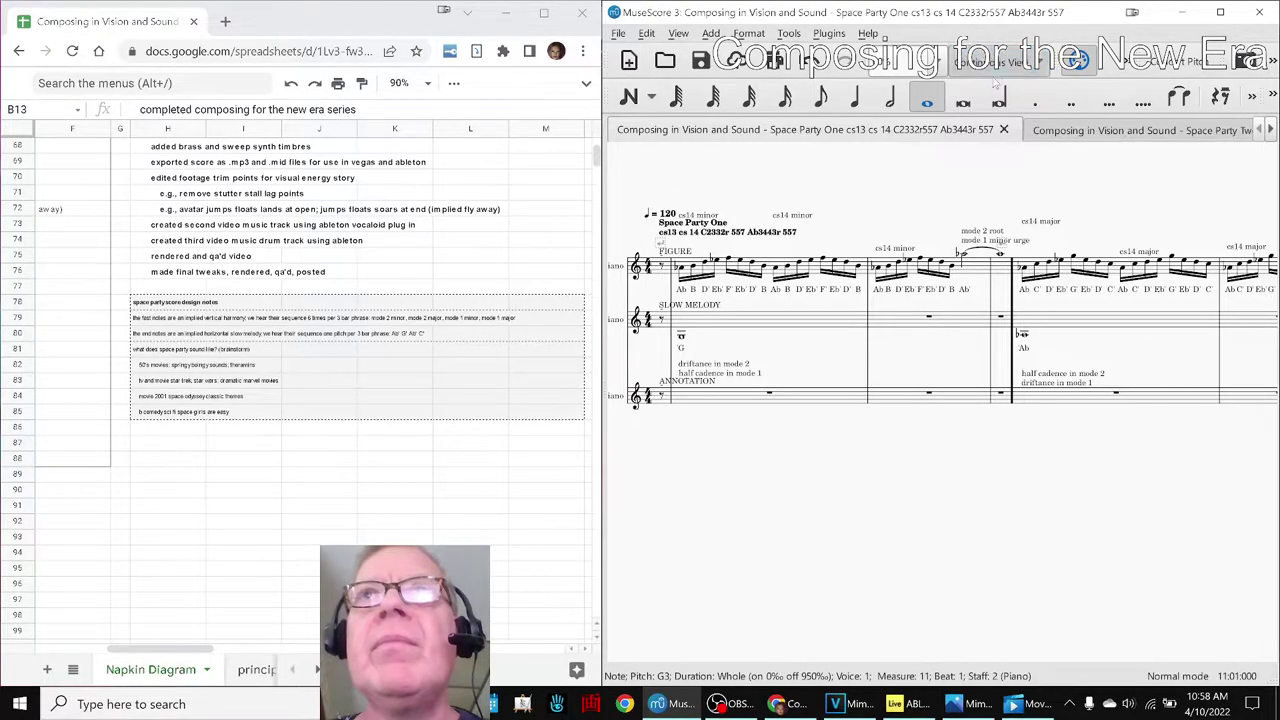
# Show the Space Party Two score and browse its brass and sweep synthesizer staves around ARC FOUR.
pyautogui.click(1100, 131)
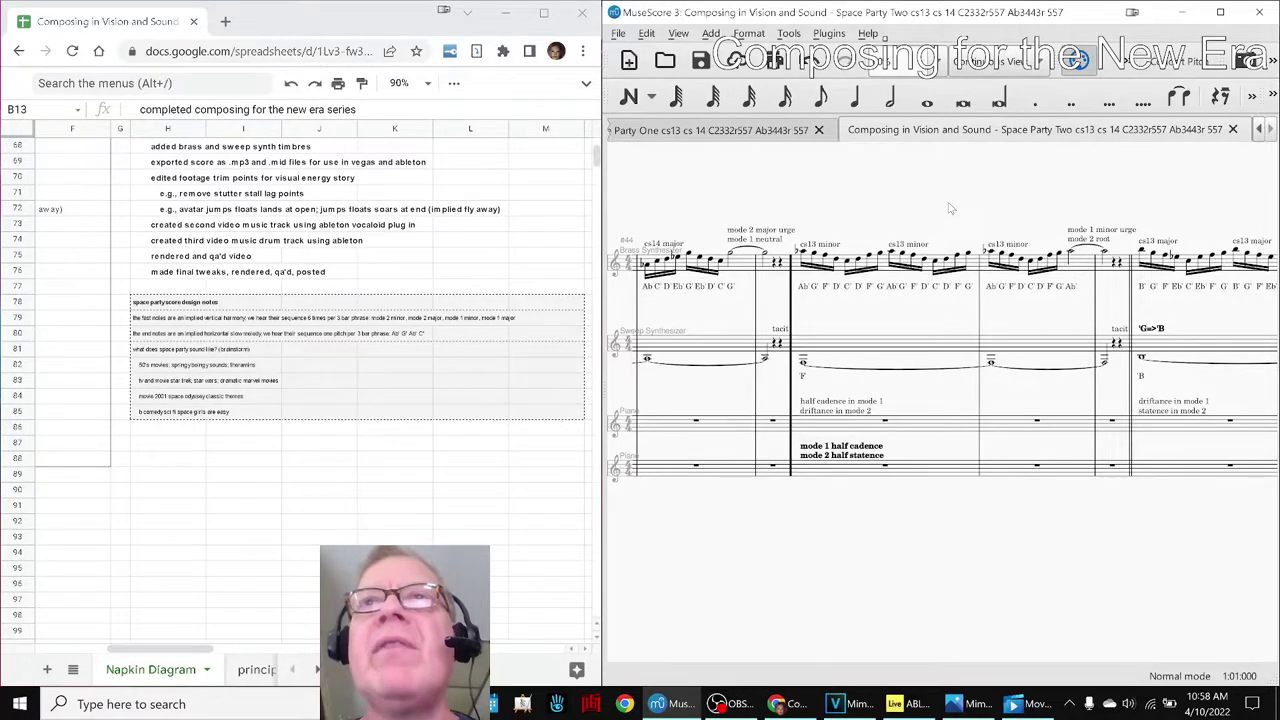
pyautogui.scroll(-5, 953, 209)
pyautogui.moveTo(842, 569); pyautogui.dragTo(1082, 560)
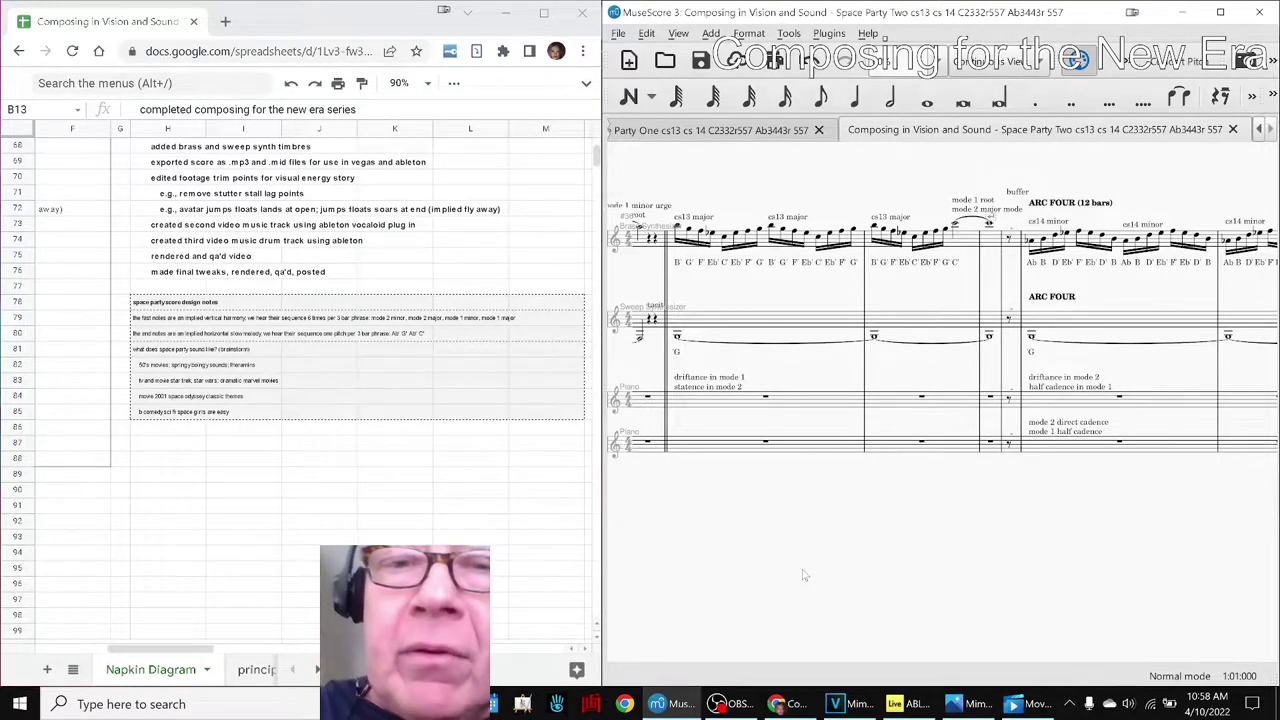
# Hide the first and third Piano parts of Space Party Two, leaving the slow melody and its annotation staff displayed.
pyautogui.press('i')
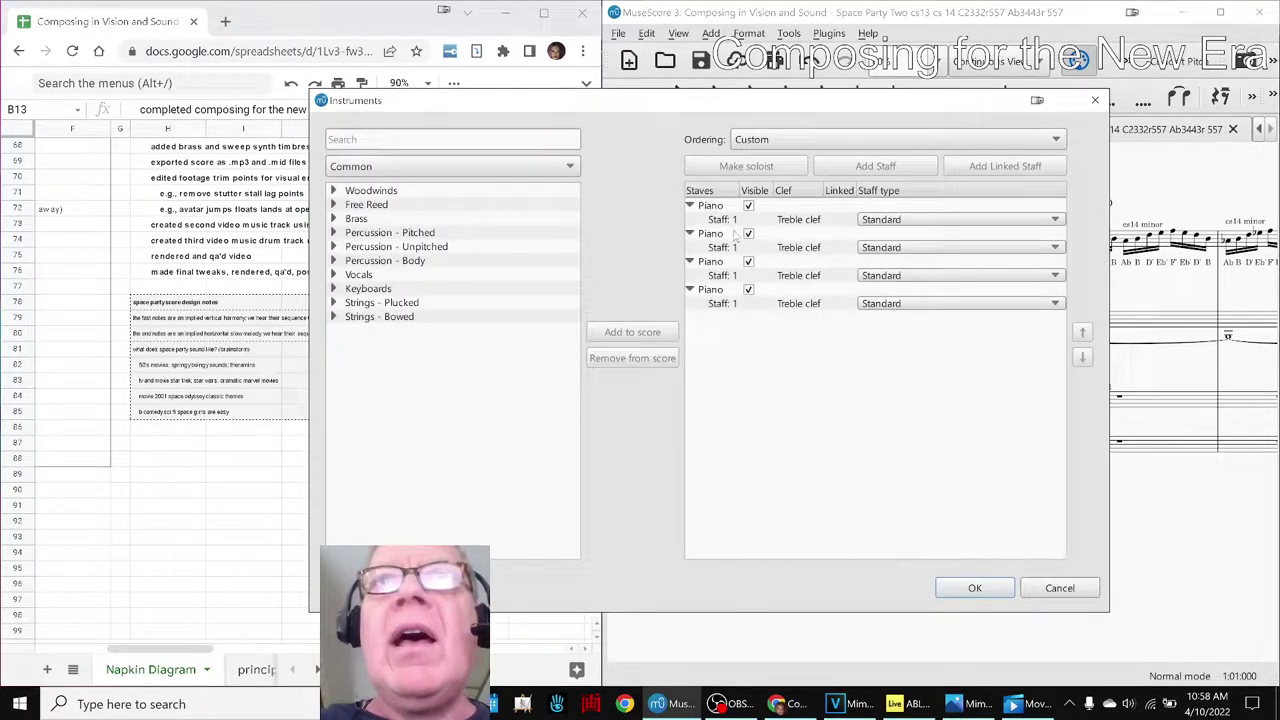
pyautogui.click(757, 207)
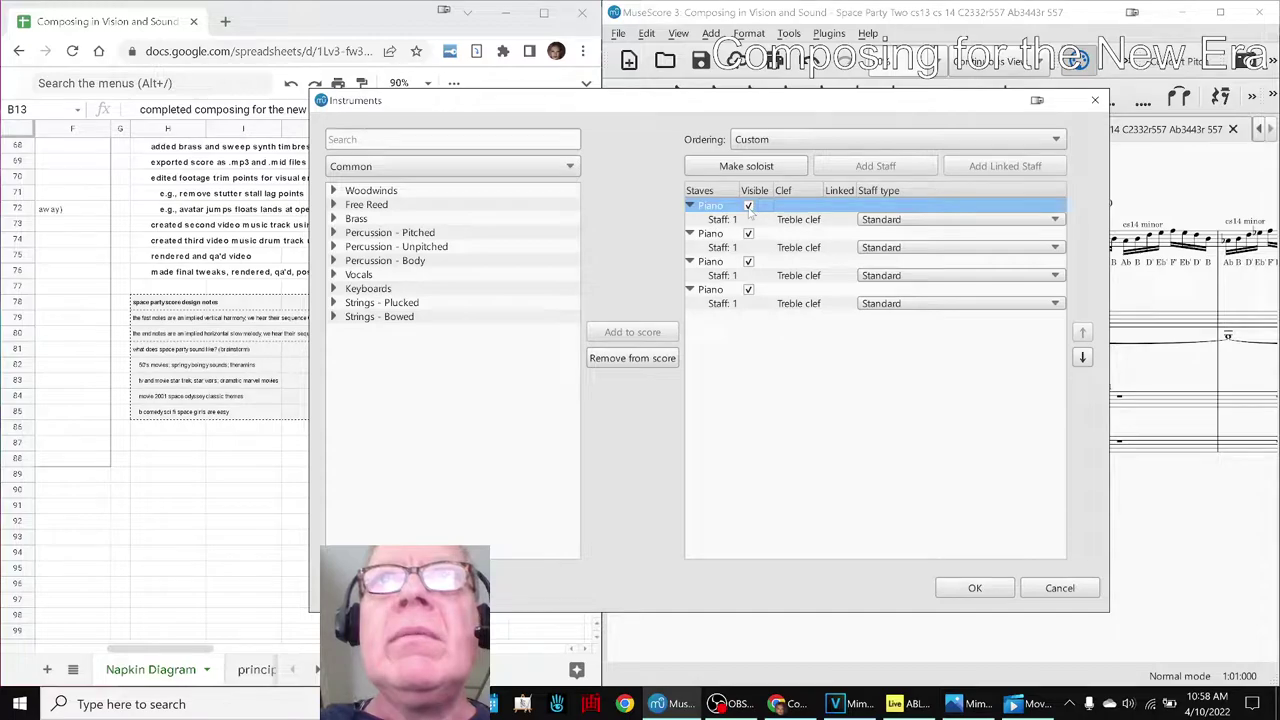
pyautogui.click(942, 589)
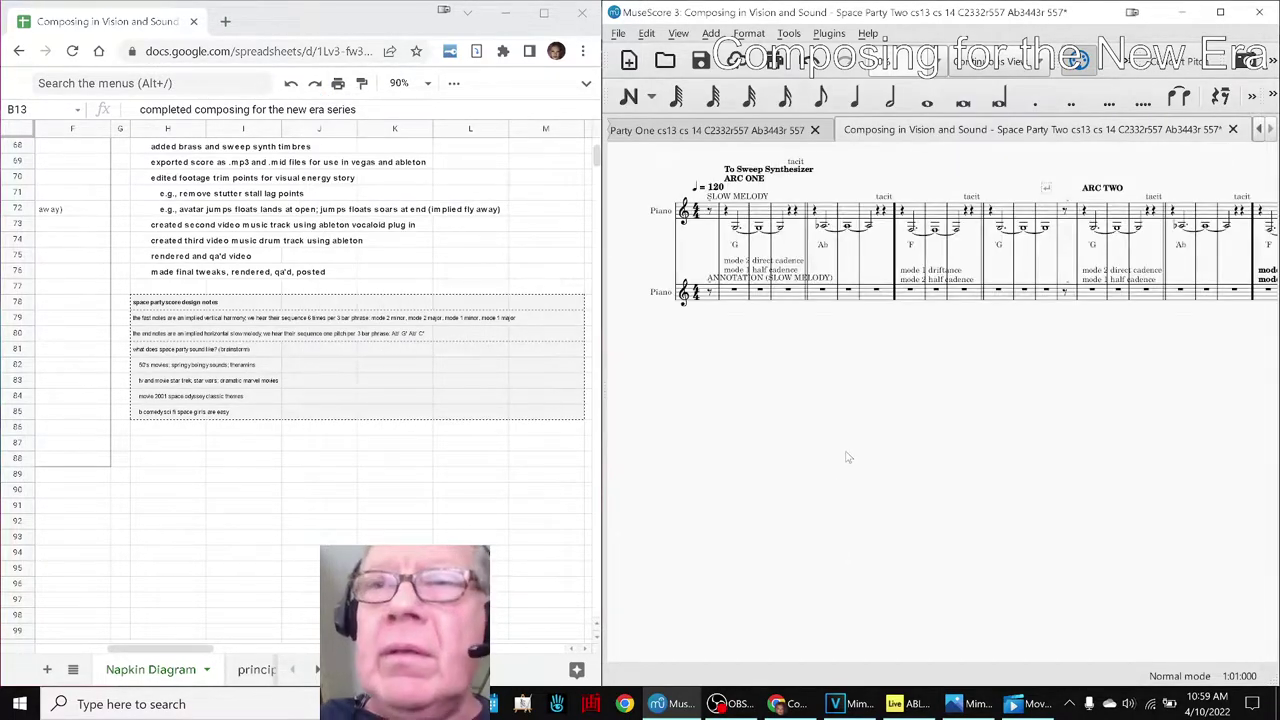
pyautogui.scroll(2, 848, 465)
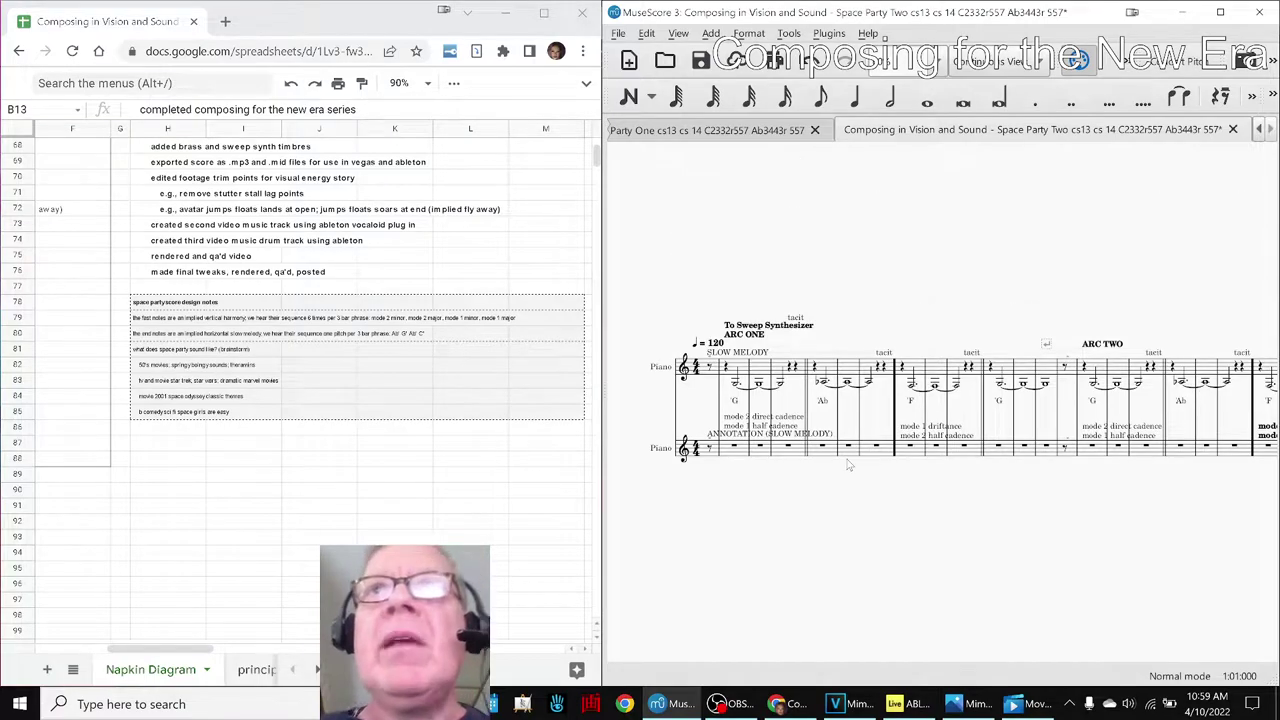
# Maximize the score window and position the slow melody from ARC ONE onward in view.
pyautogui.click(1220, 12)
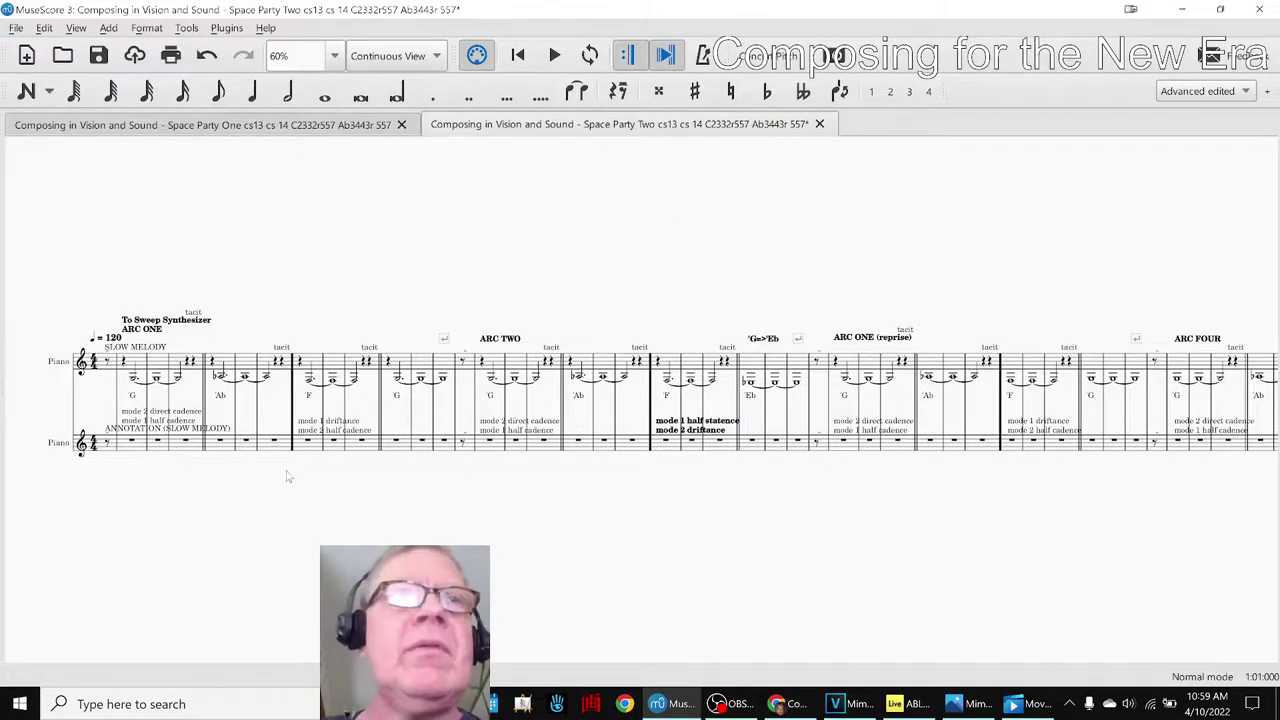
pyautogui.moveTo(648, 491); pyautogui.dragTo(803, 460)
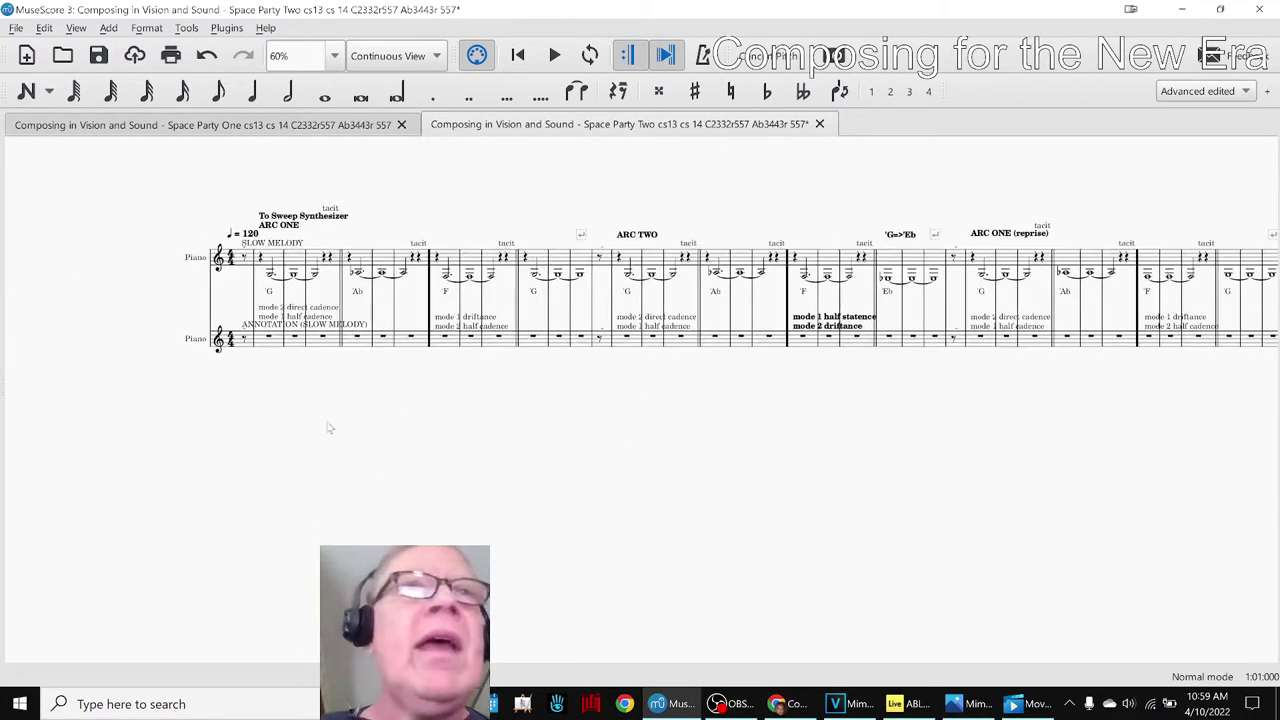
pyautogui.moveTo(319, 424); pyautogui.dragTo(321, 450)
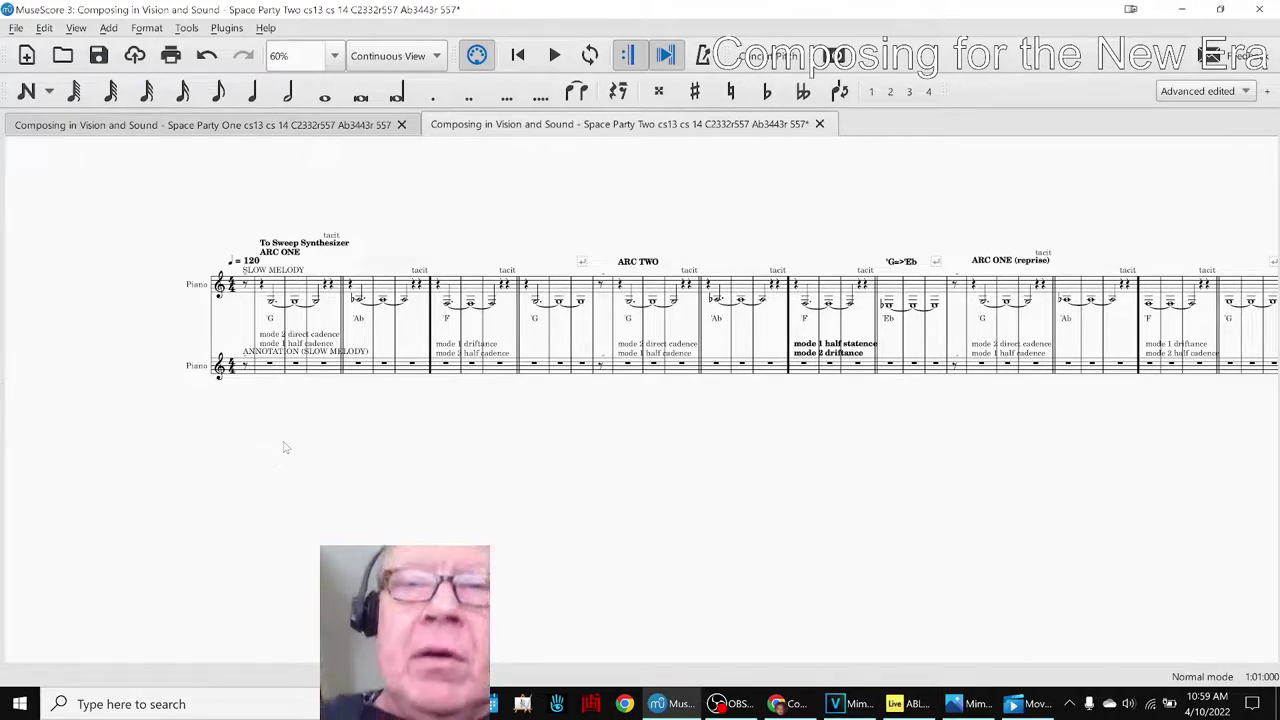
# Solo the slow-melody track in the mixer, then briefly test playback of the ARC ONE opening.
pyautogui.press('F9')
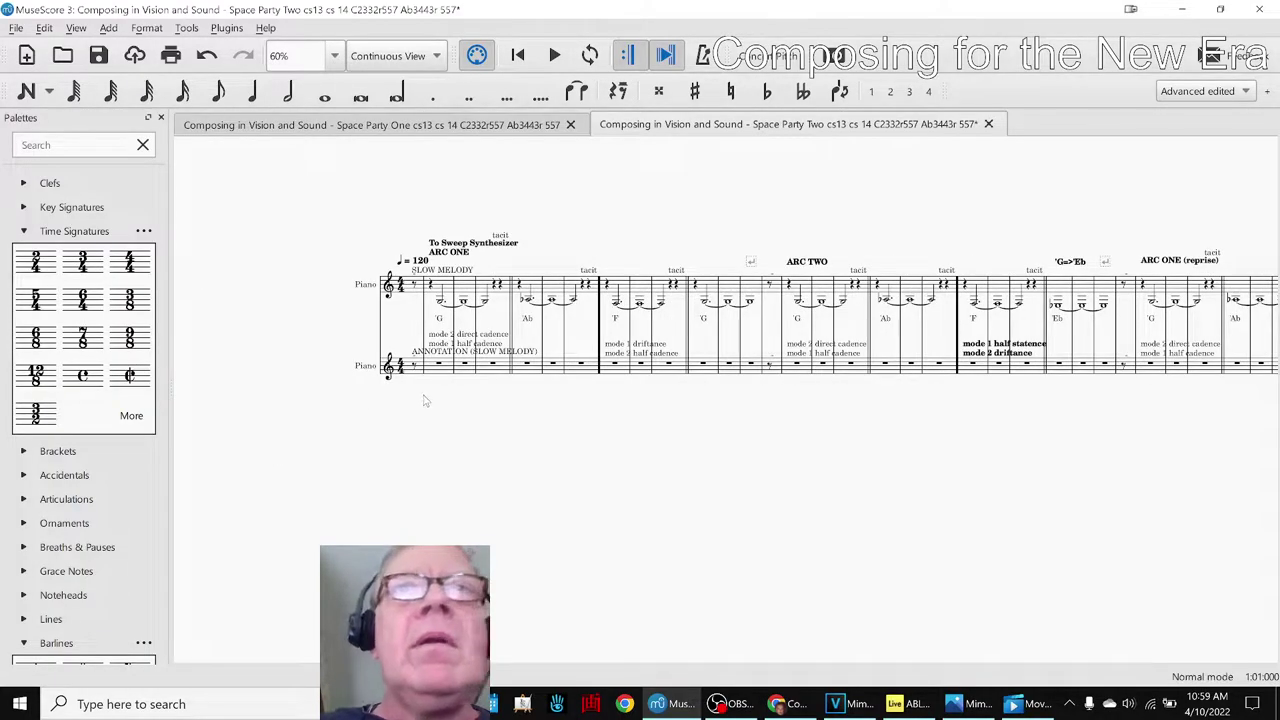
pyautogui.press('F9')
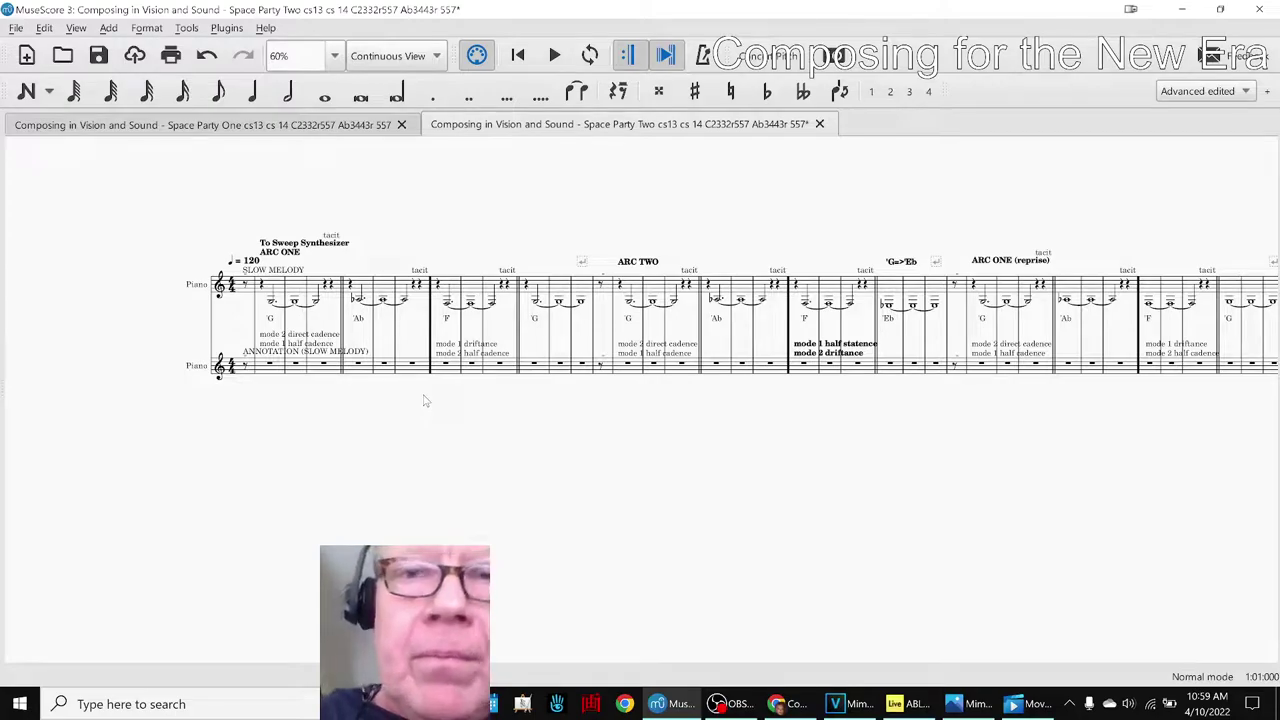
pyautogui.press('F10')
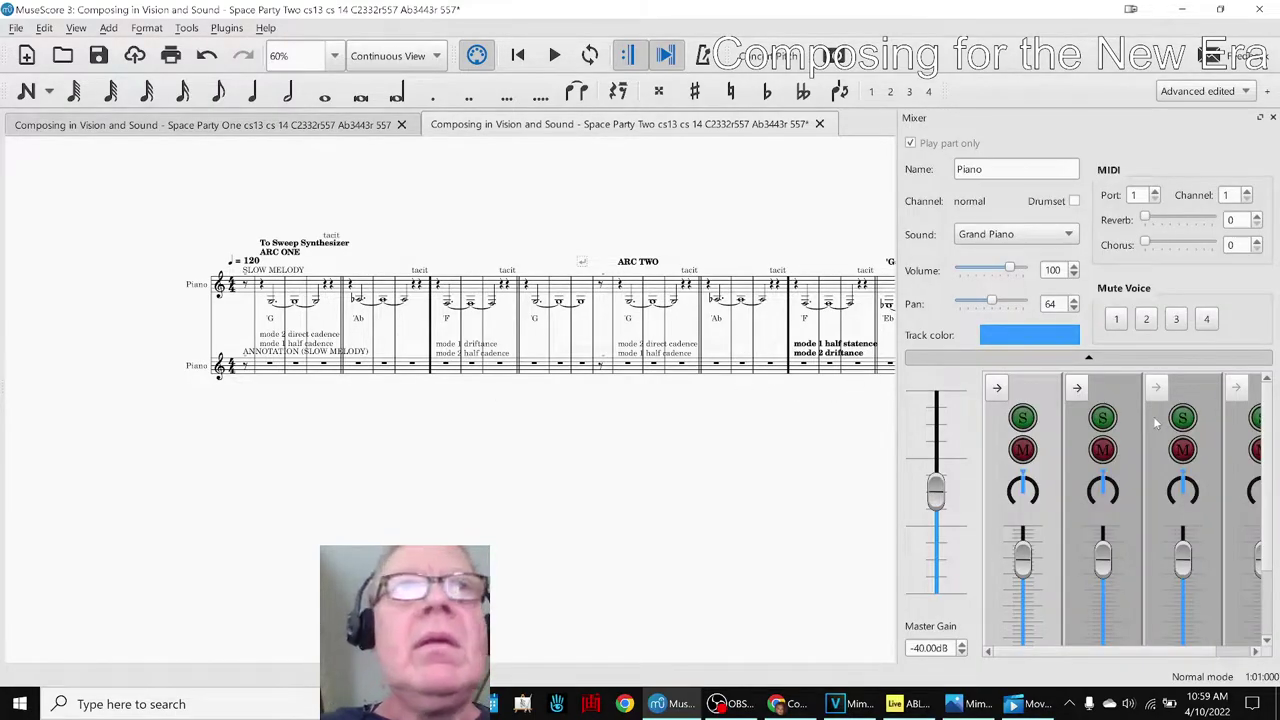
pyautogui.press('F10')
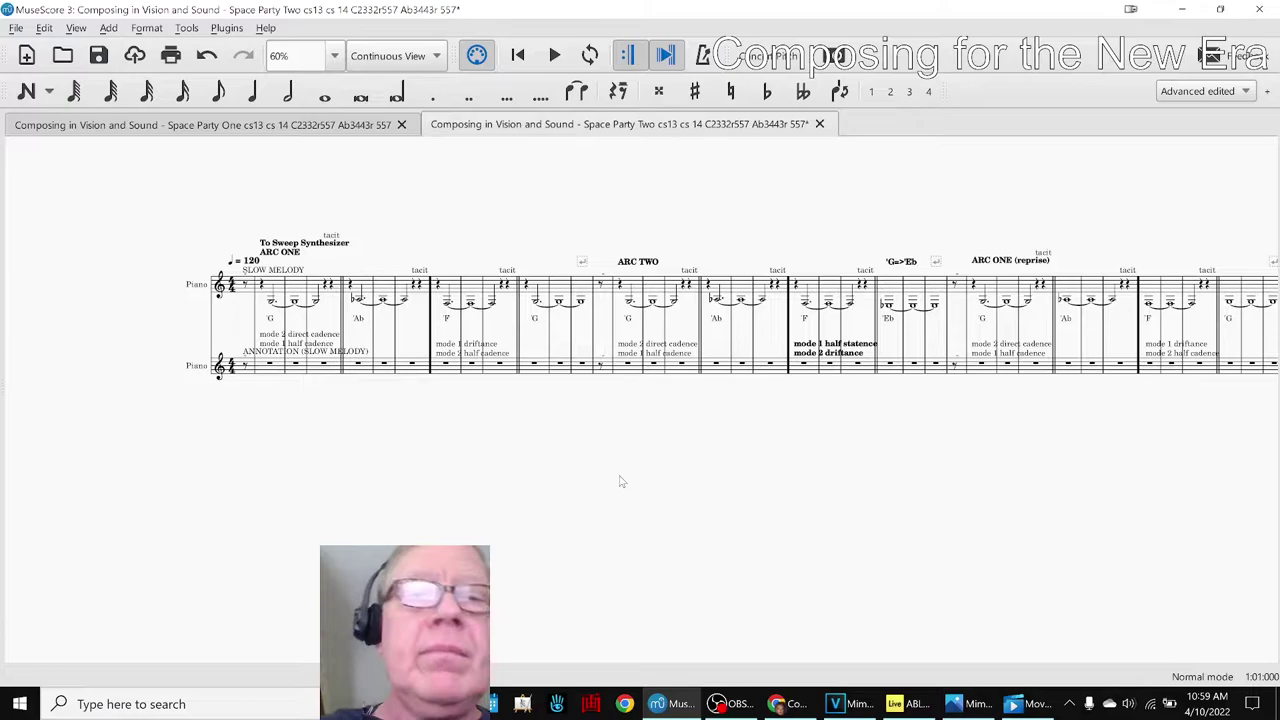
pyautogui.press('space')
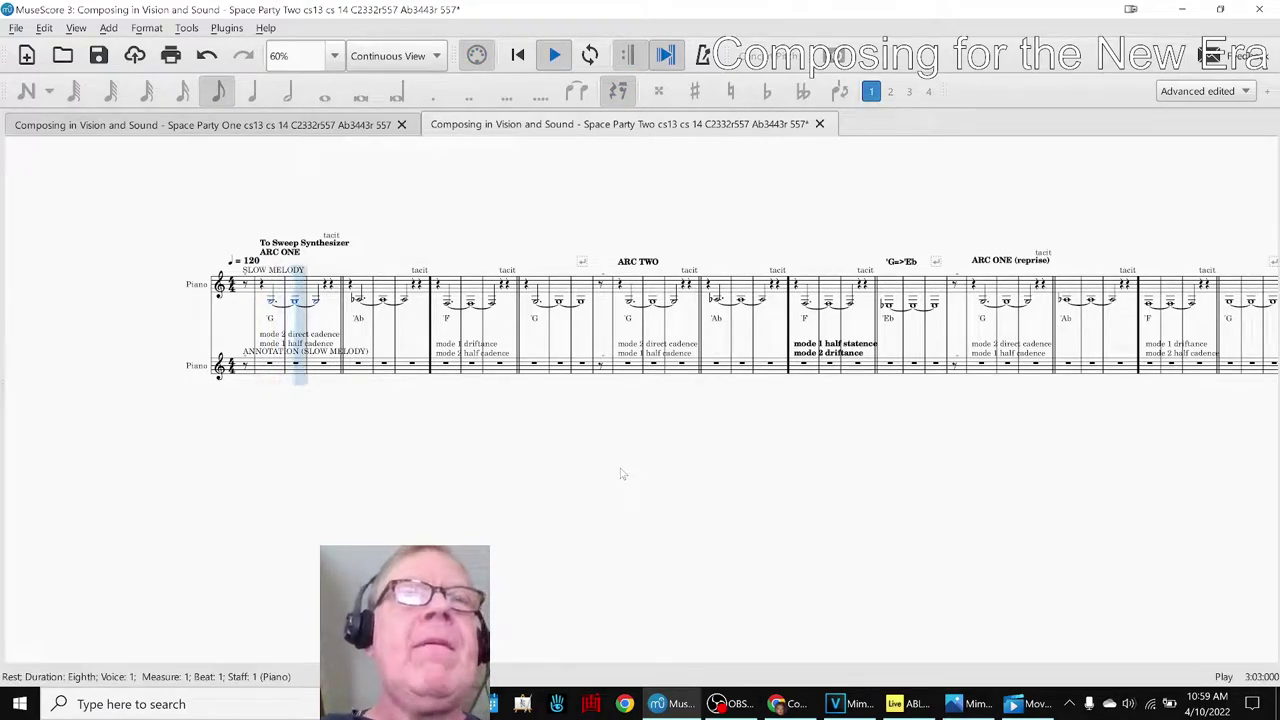
pyautogui.press('space')
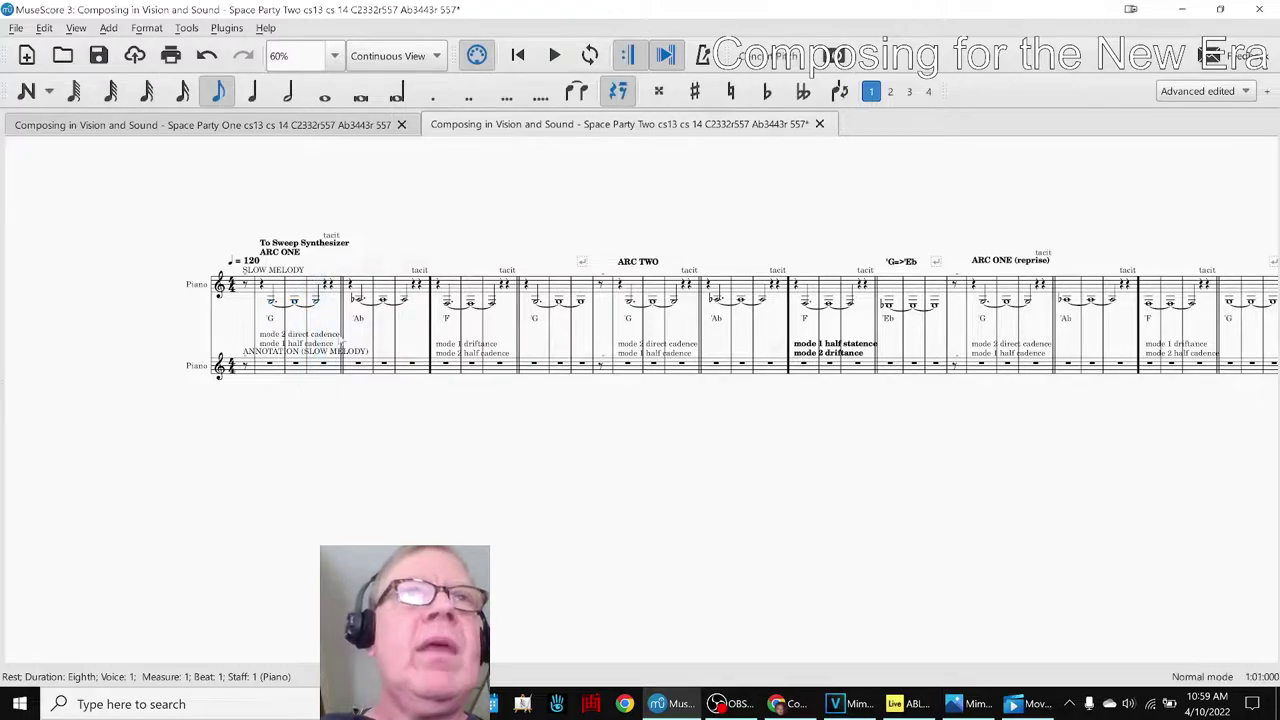
# Set the opening tempo marking of Space Party Two to quarter note = 480.
pyautogui.doubleClick(250, 261)
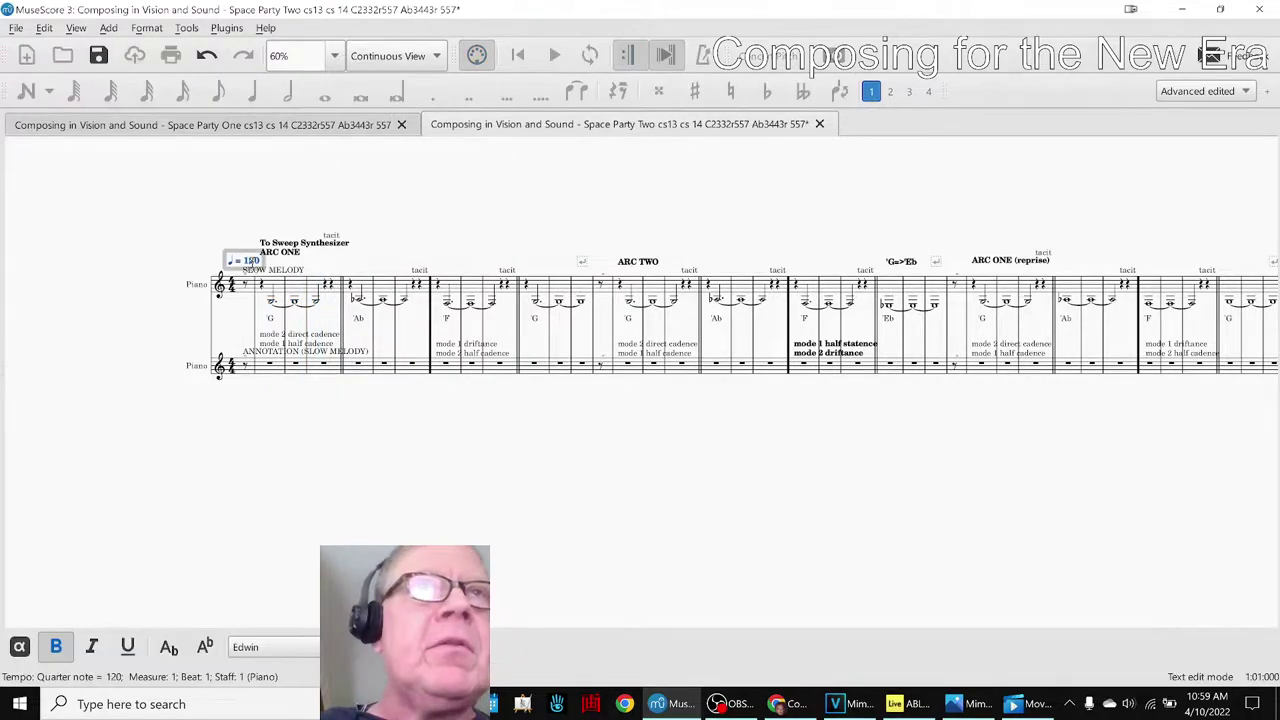
pyautogui.write('D')
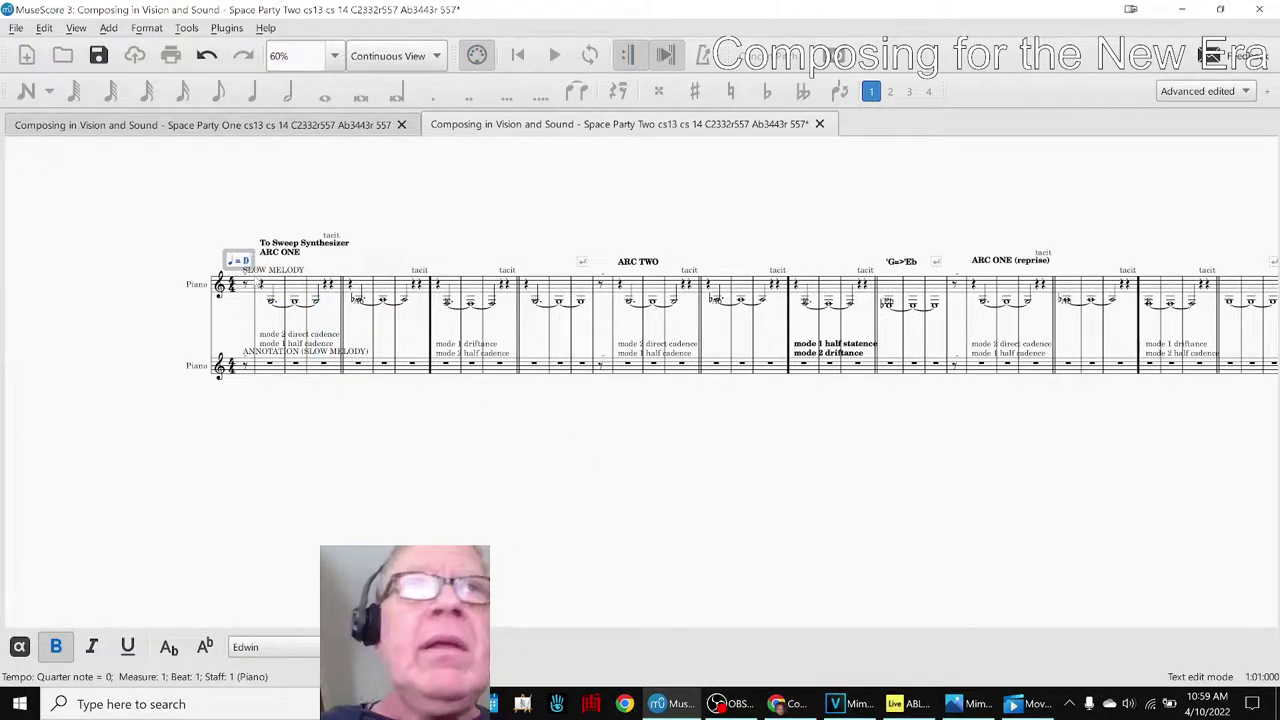
pyautogui.press('BackSpace')
pyautogui.write('480')
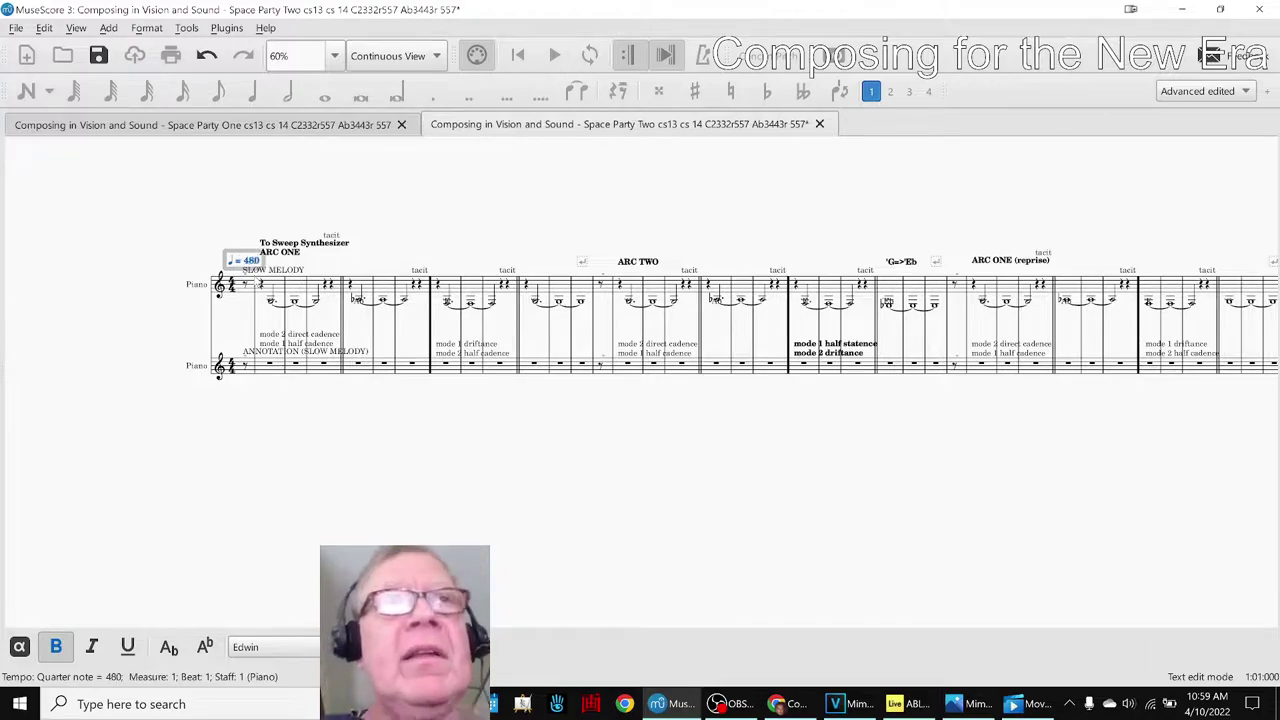
pyautogui.click(265, 510)
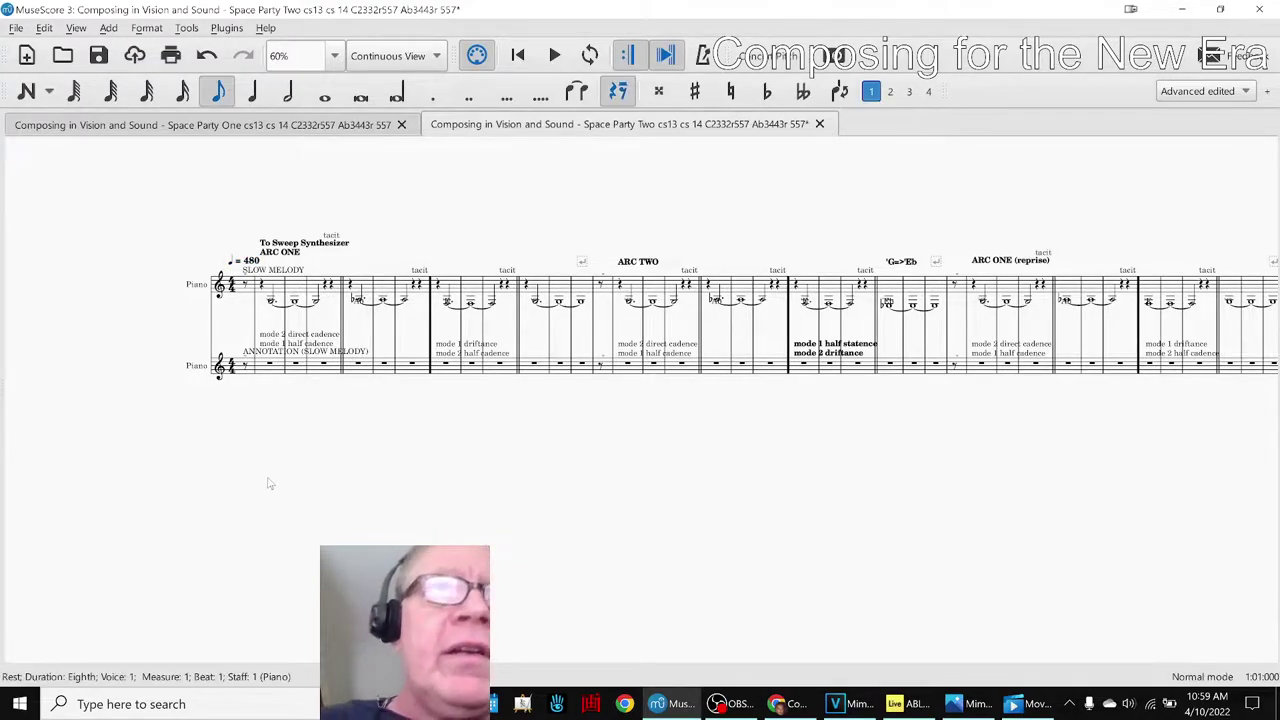
# Play the slow melody through to the final TACIT bars, then return to the beginning of the score.
pyautogui.press('space')
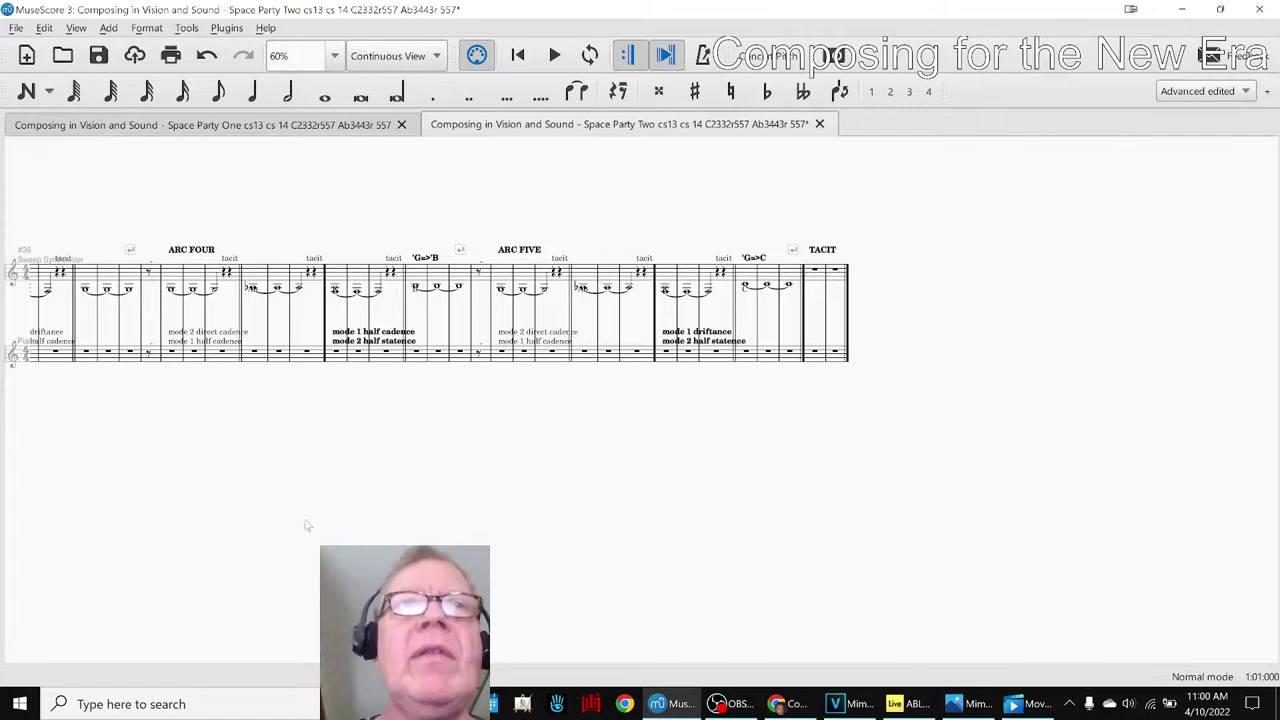
pyautogui.scroll(10, 306, 526)
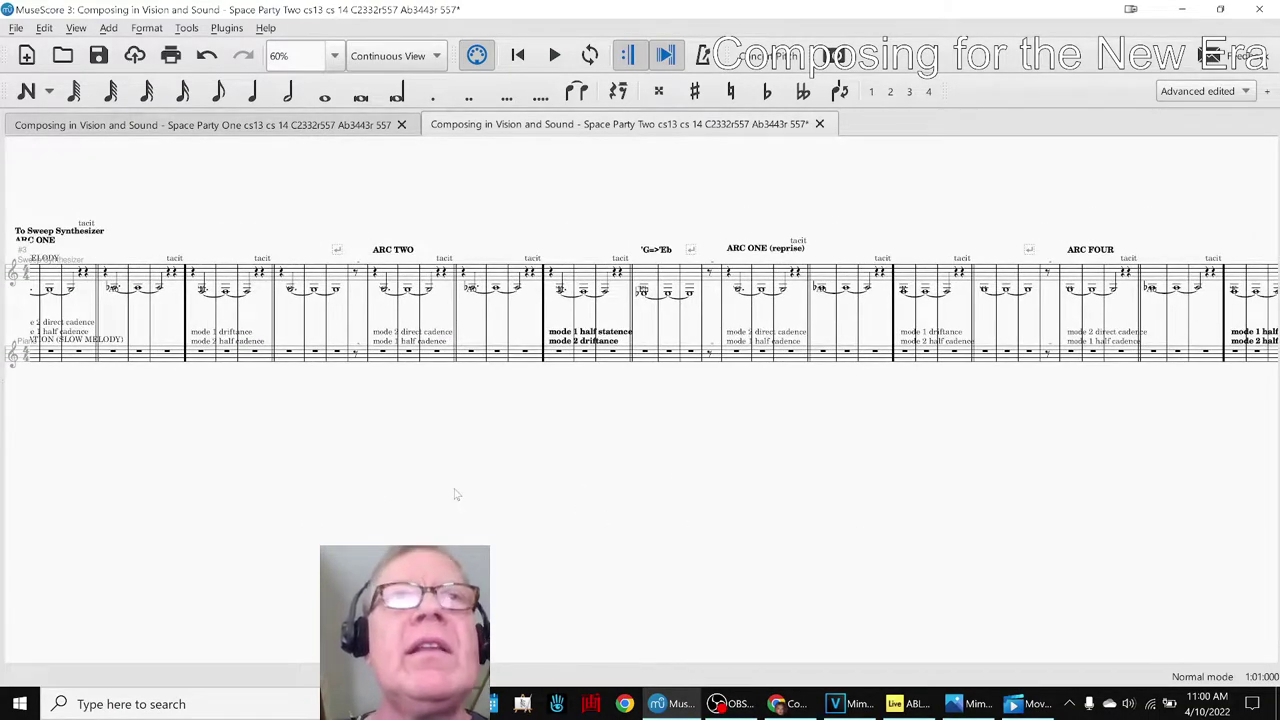
pyautogui.scroll(2, 470, 490)
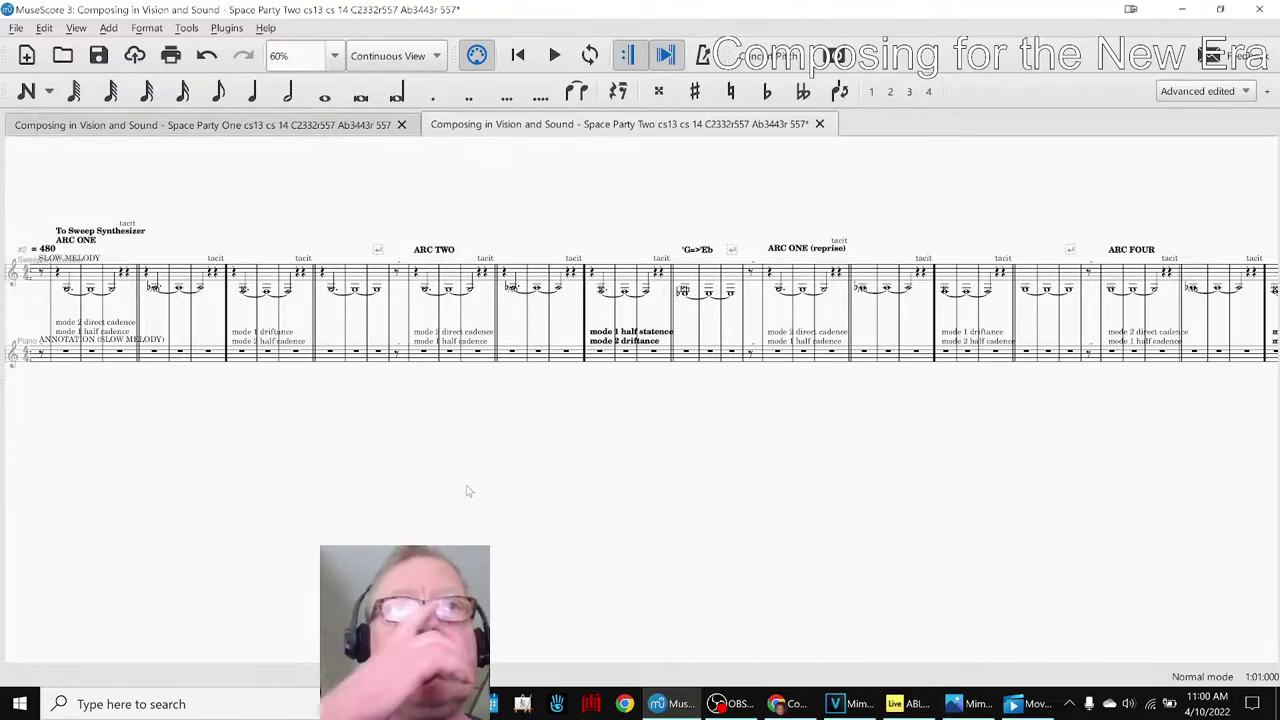
pyautogui.scroll(10, 470, 490)
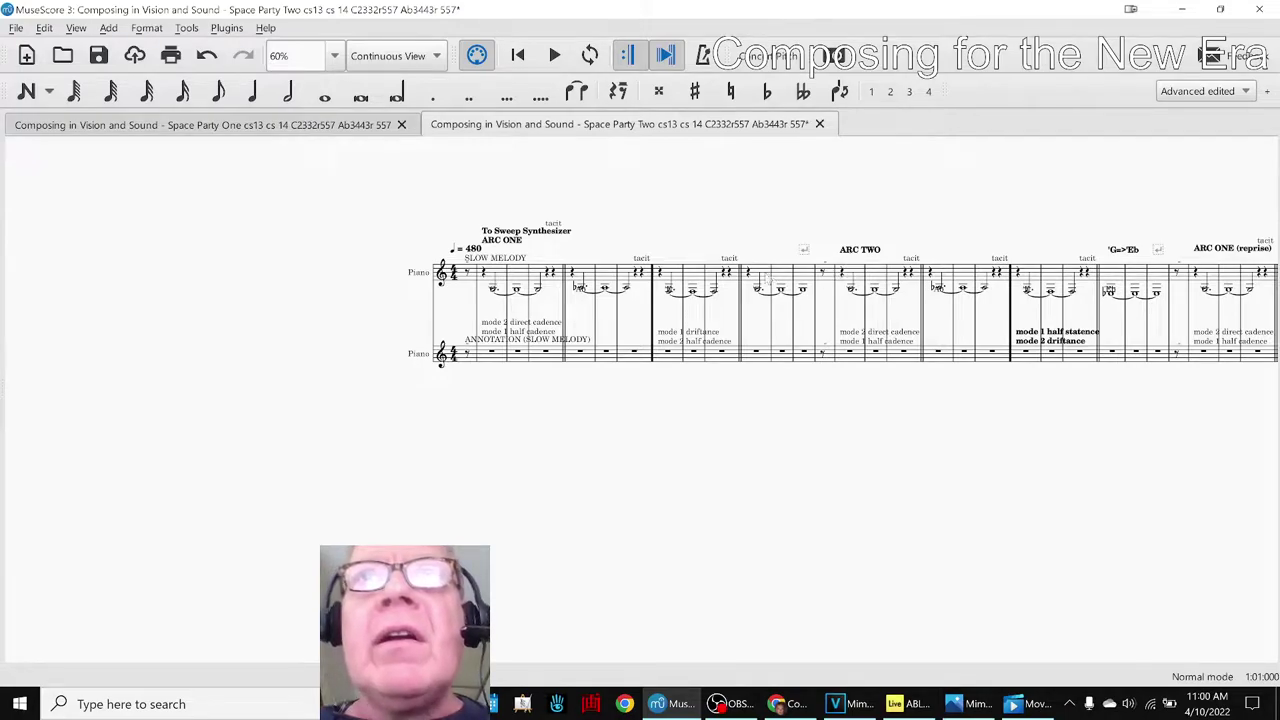
# Highlight measures 12 and 13 of the slow melody at the end of ARC ONE, then clear the selection.
pyautogui.click(770, 280)
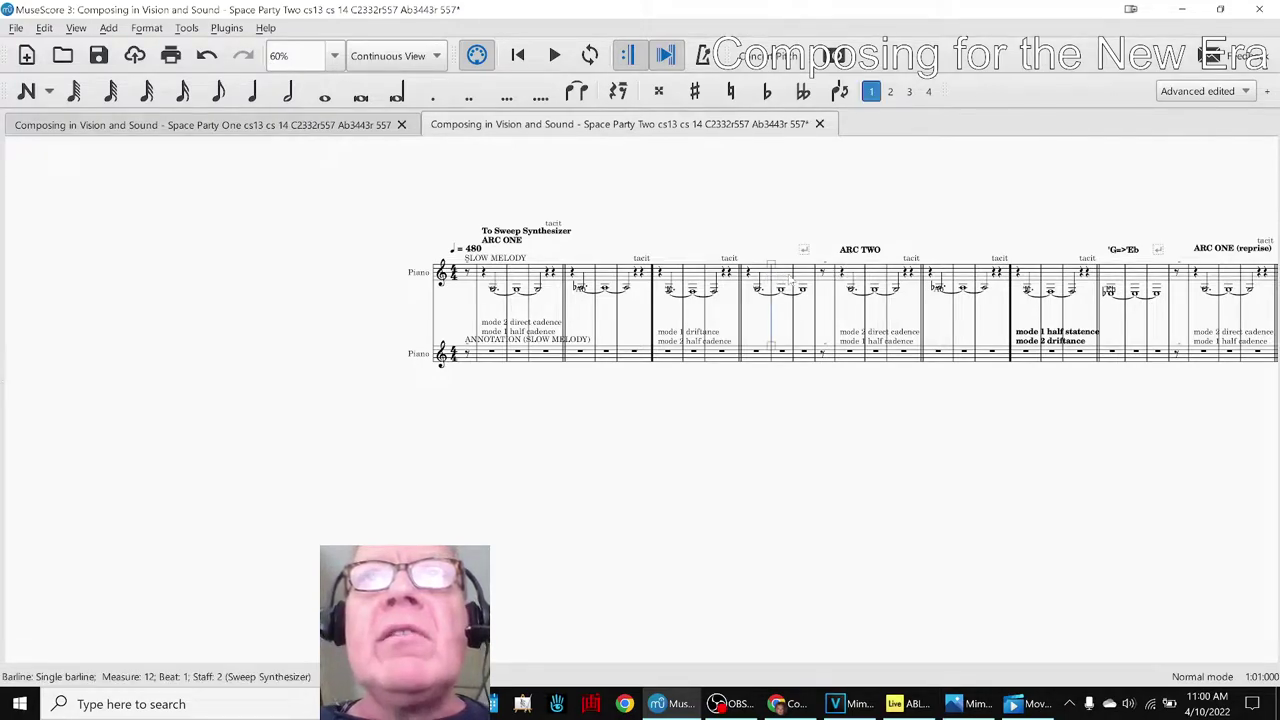
pyautogui.click(789, 282)
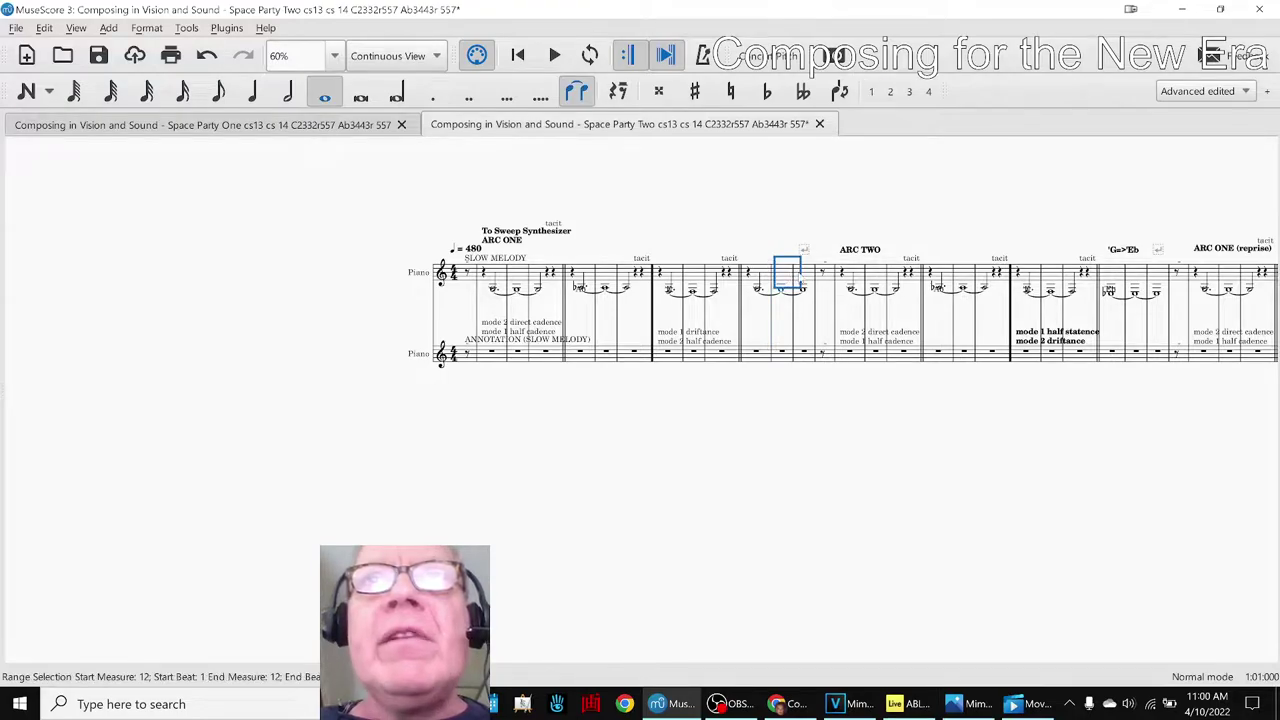
pyautogui.click(802, 274)
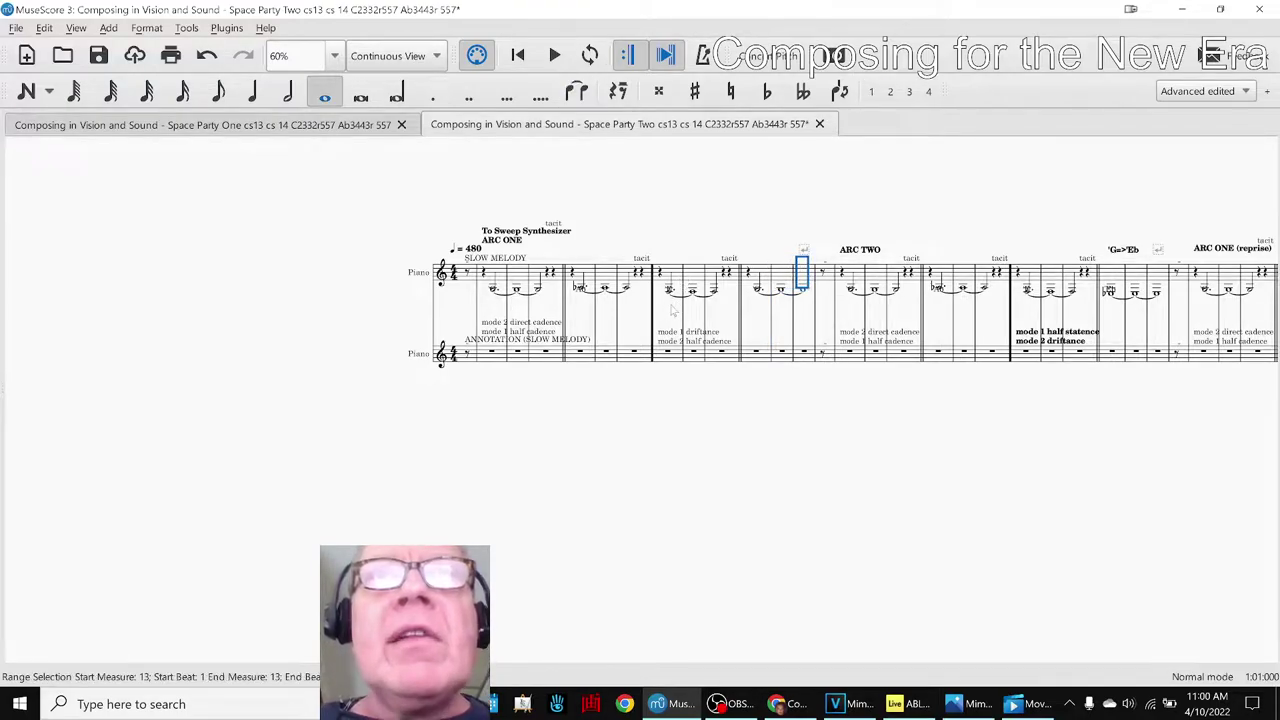
pyautogui.press('Escape')
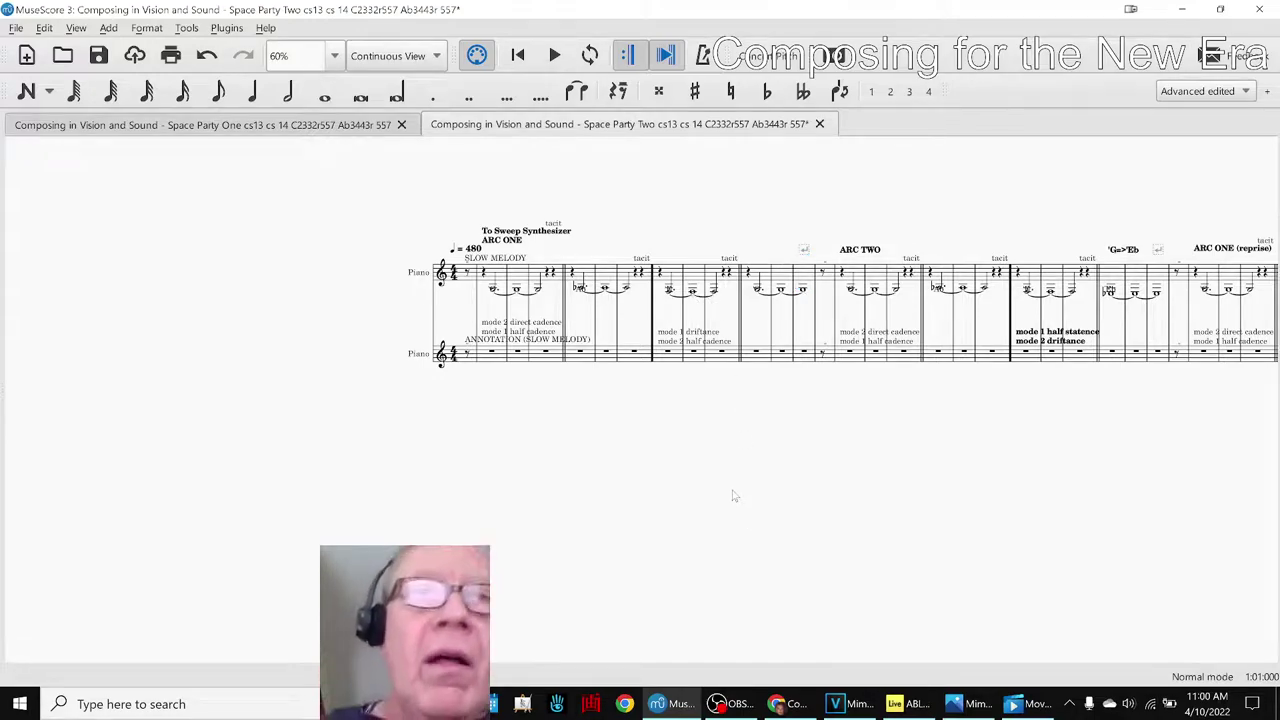
# Review the track solo settings in the mixer, then play the slow melody again from ARC ONE.
pyautogui.press('F10')
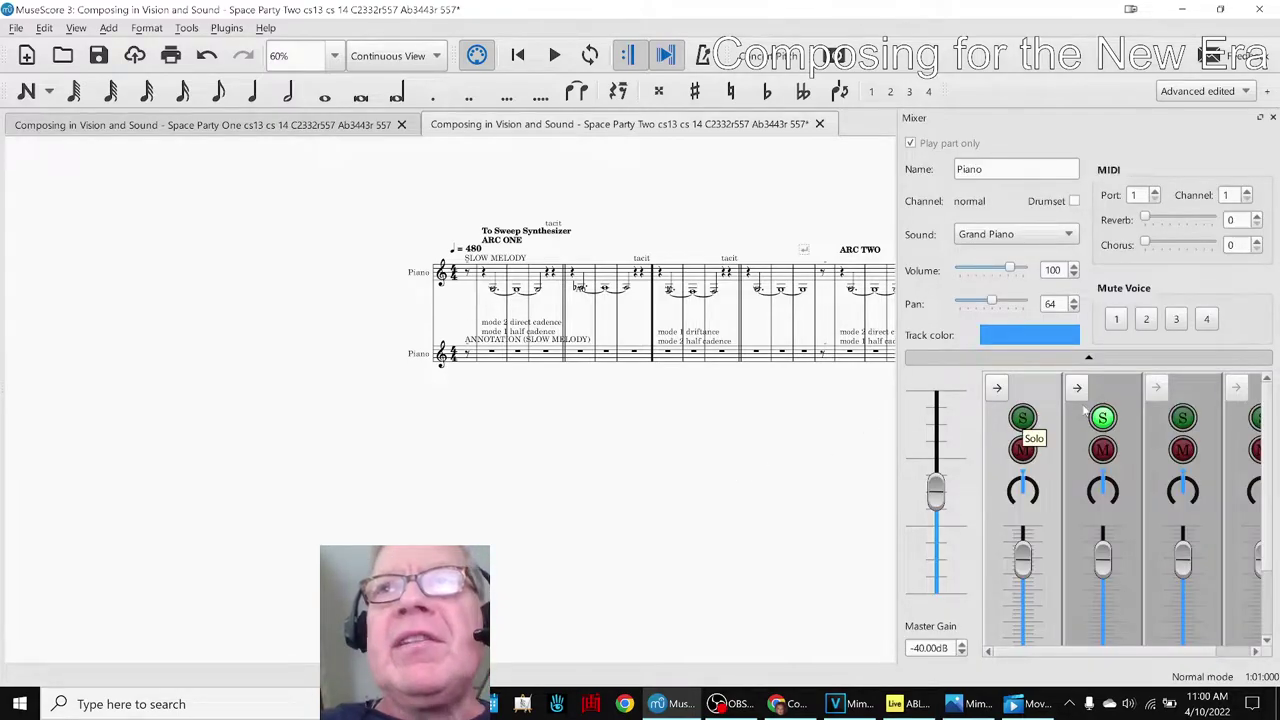
pyautogui.press('F10')
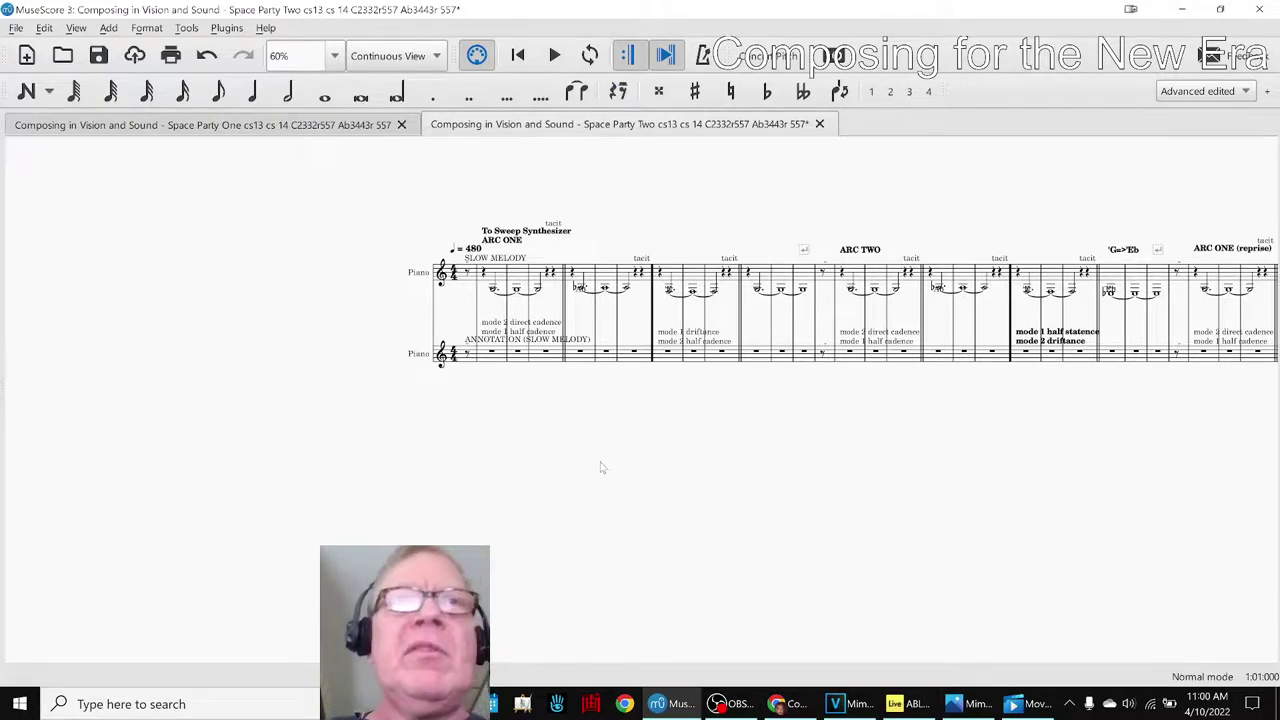
pyautogui.press('space')
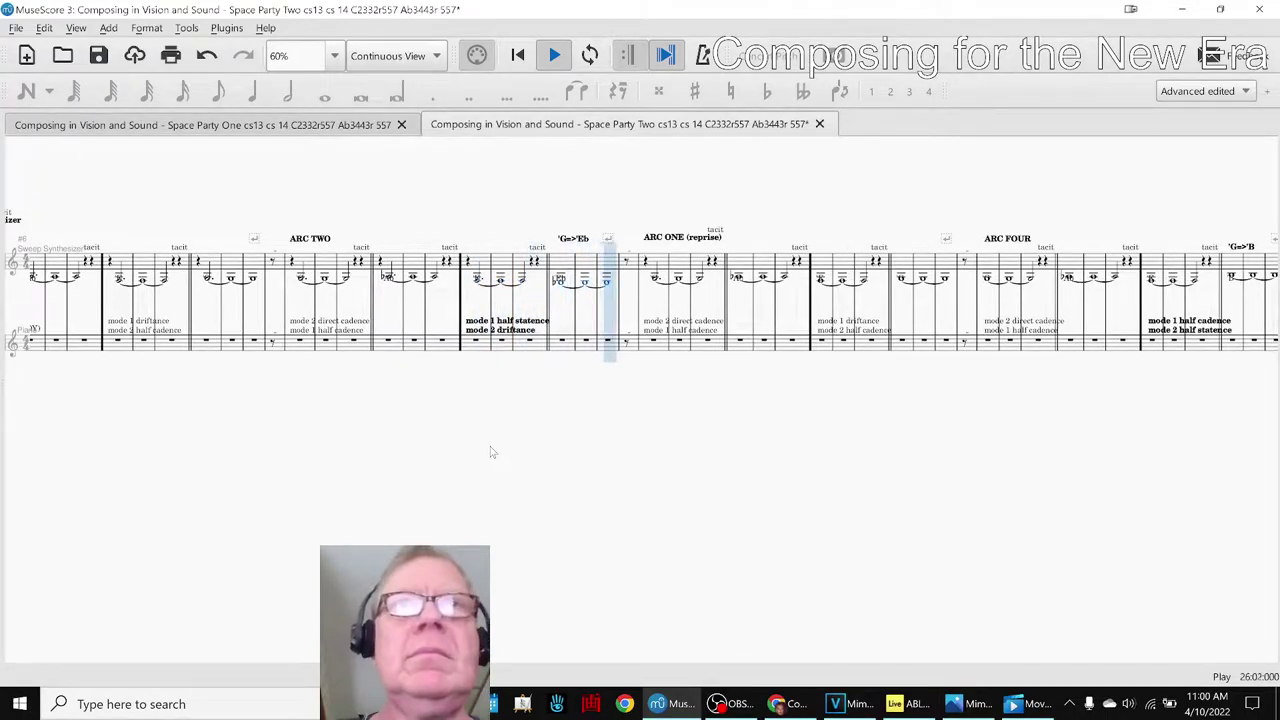
# Stop playback, return to the beginning of Space Party Two, and set its opening tempo marking to quarter note = 120.
pyautogui.press('space')
pyautogui.press('Home')
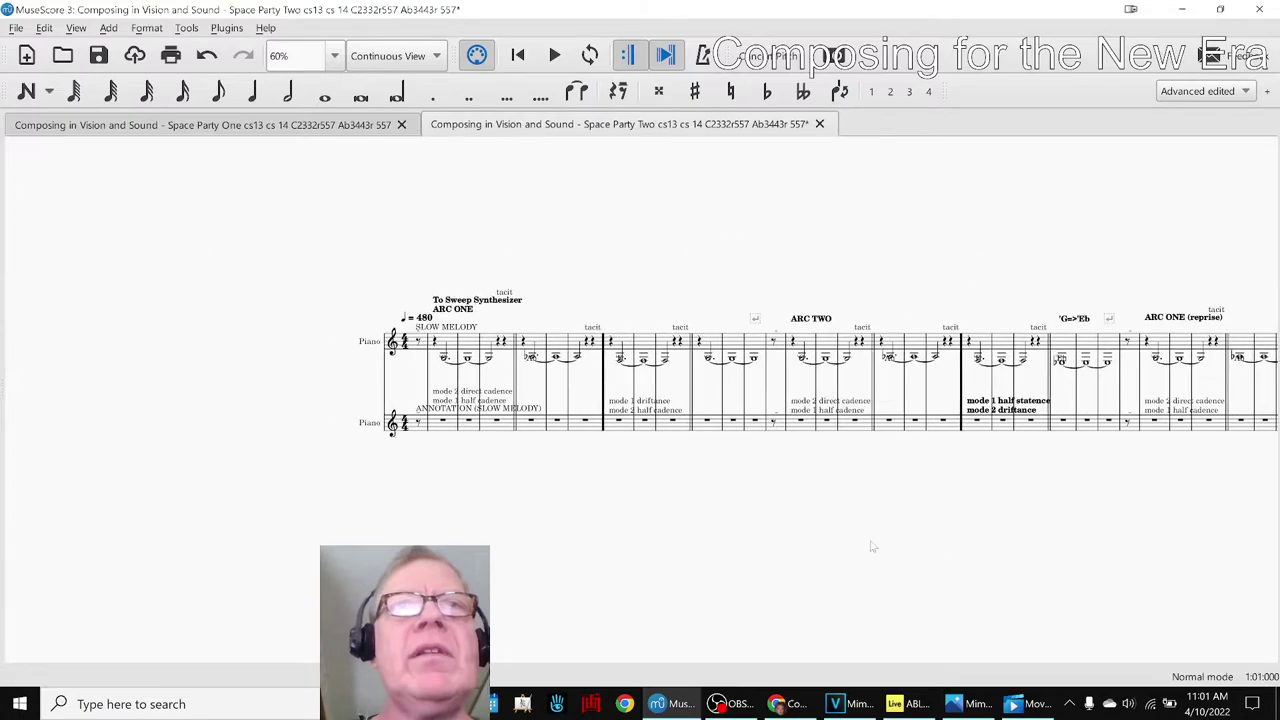
pyautogui.moveTo(744, 559); pyautogui.dragTo(745, 530)
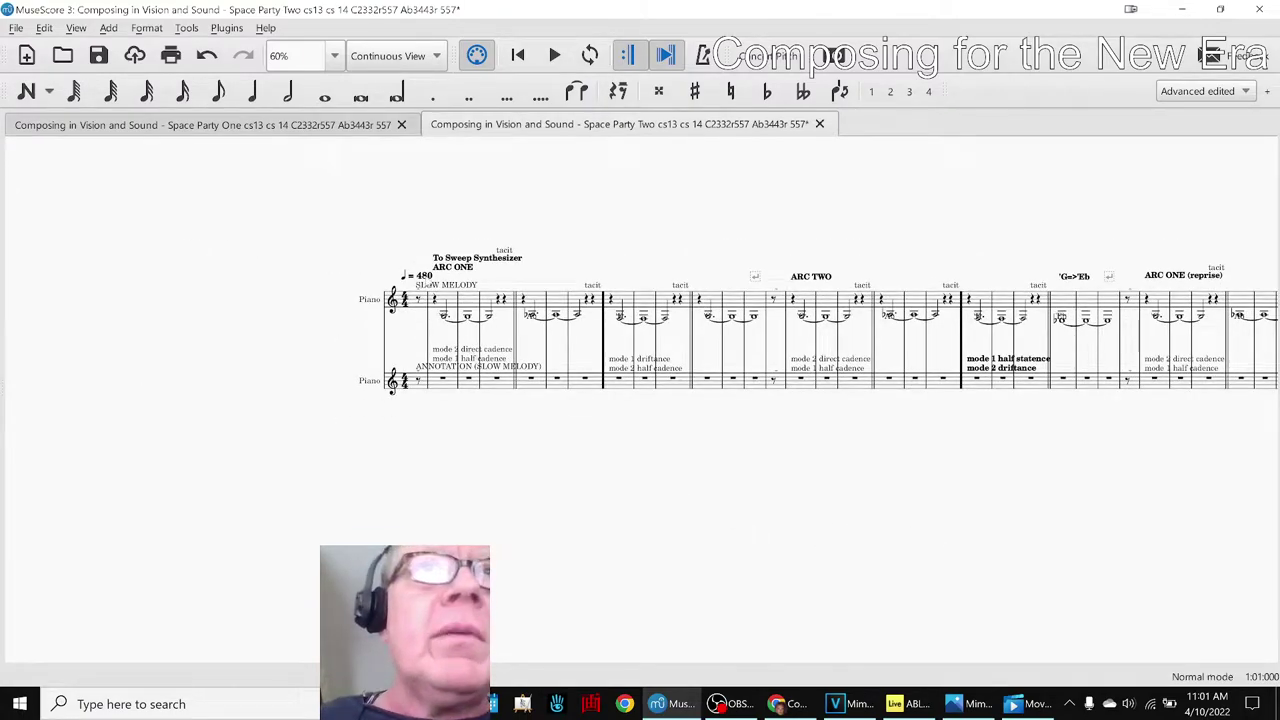
pyautogui.doubleClick(422, 275)
pyautogui.press('BackSpace')
pyautogui.press('BackSpace')
pyautogui.press('BackSpace')
pyautogui.write('120')
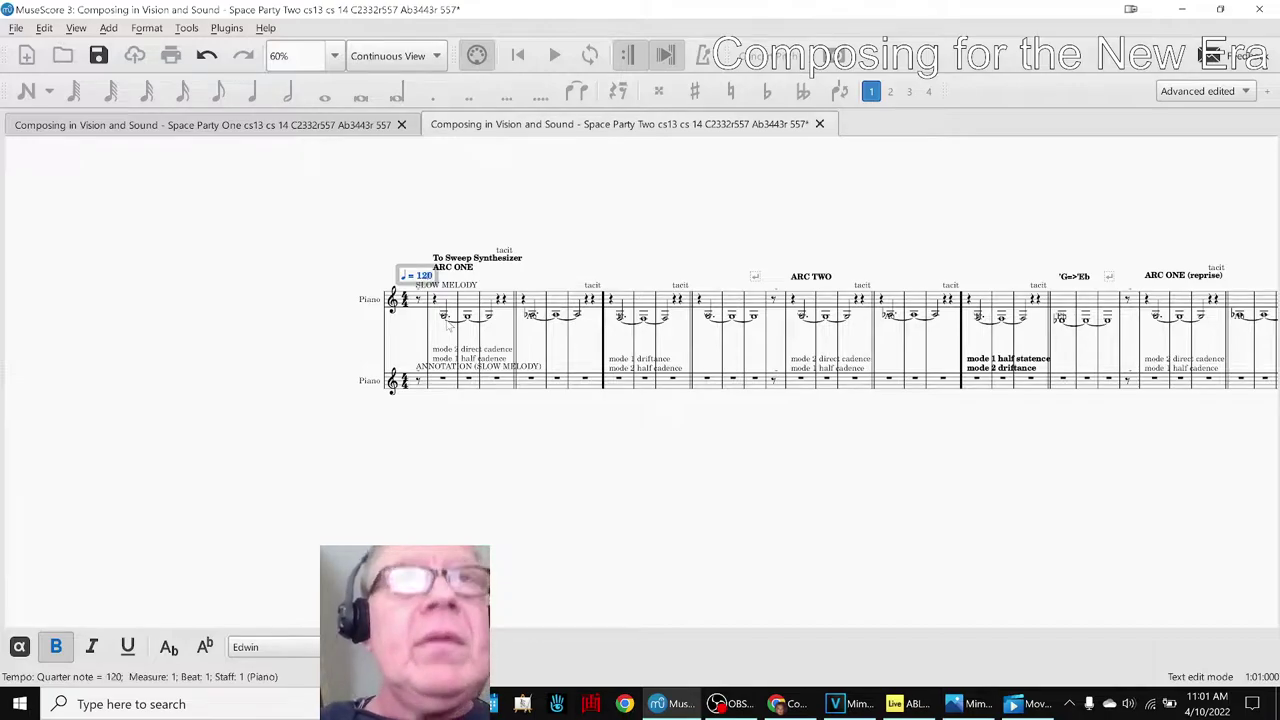
pyautogui.click(421, 477)
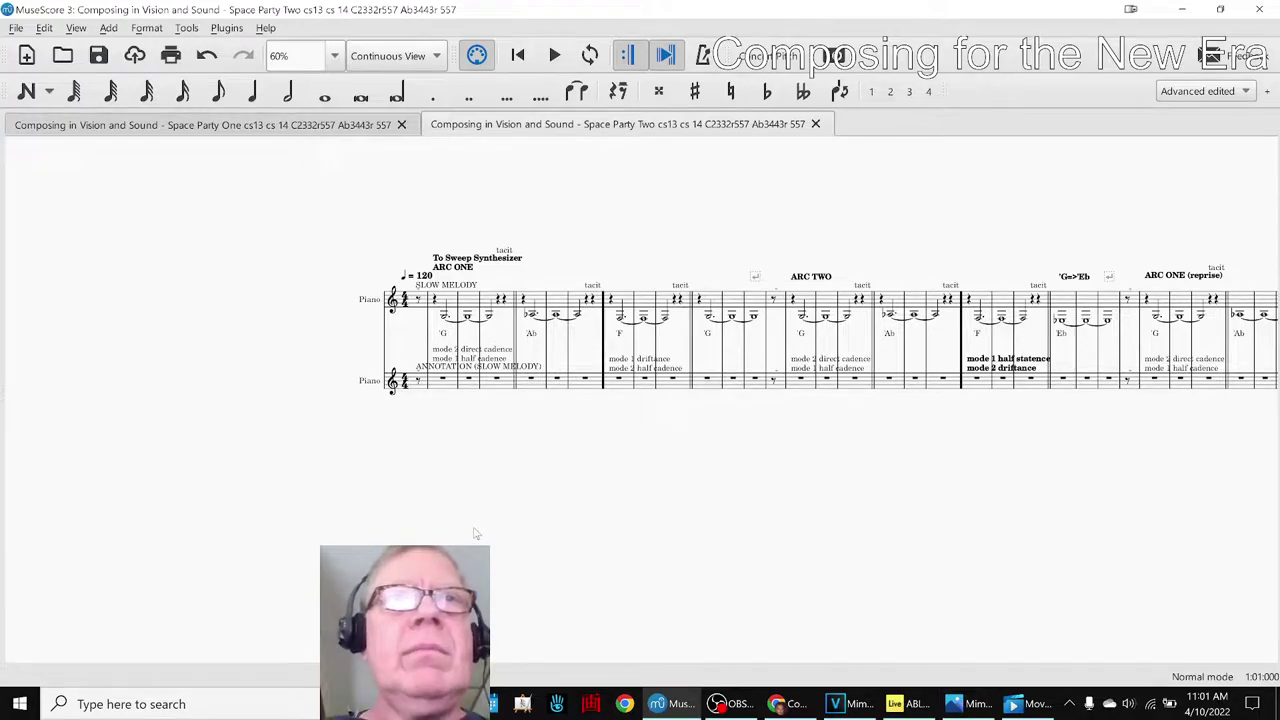
# Bring up the VEGAS Pro project, the Space Party screenshot in Photos and the video player in turn, minimizing each window.
pyautogui.click(852, 704)
pyautogui.scroll(-5, 1036, 498)
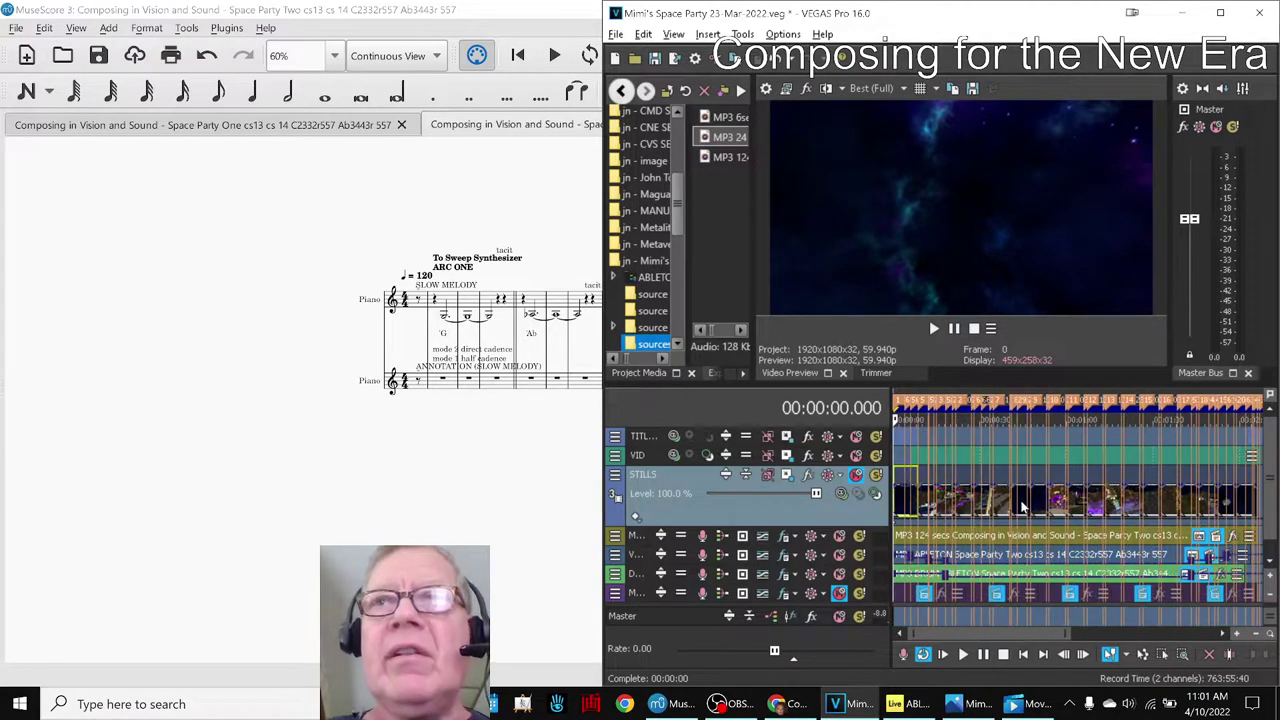
pyautogui.click(855, 704)
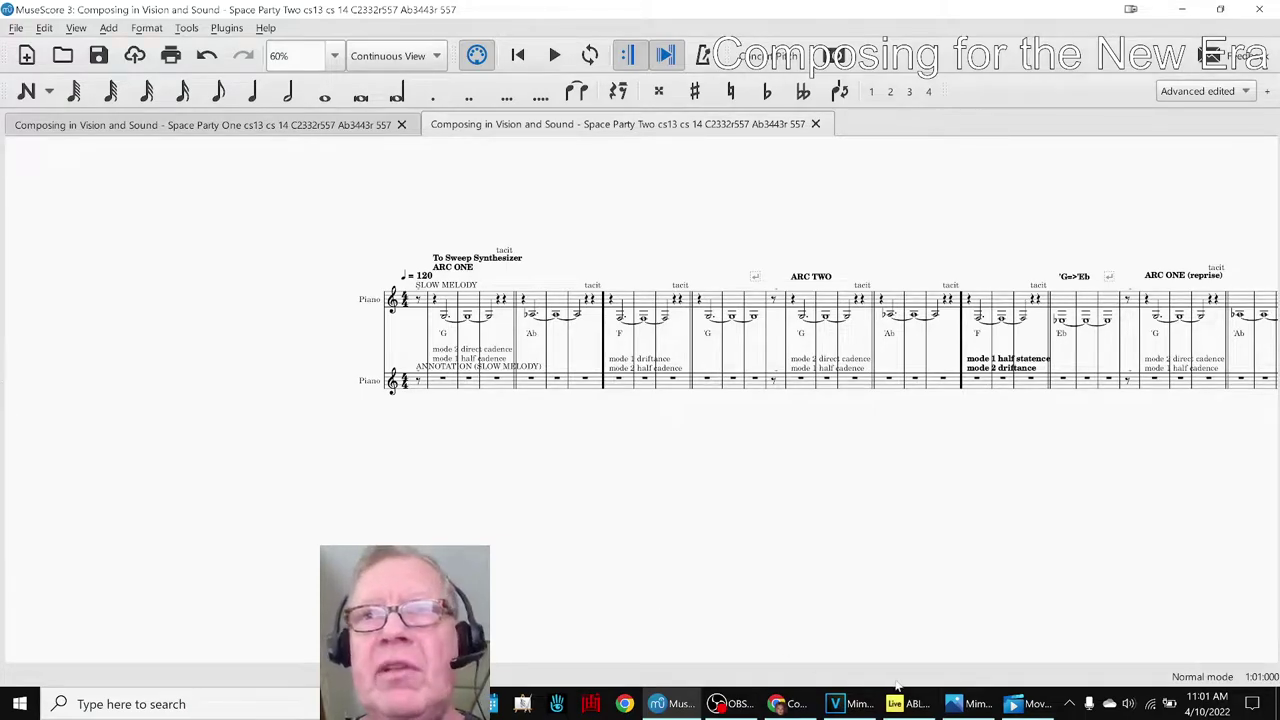
pyautogui.click(966, 704)
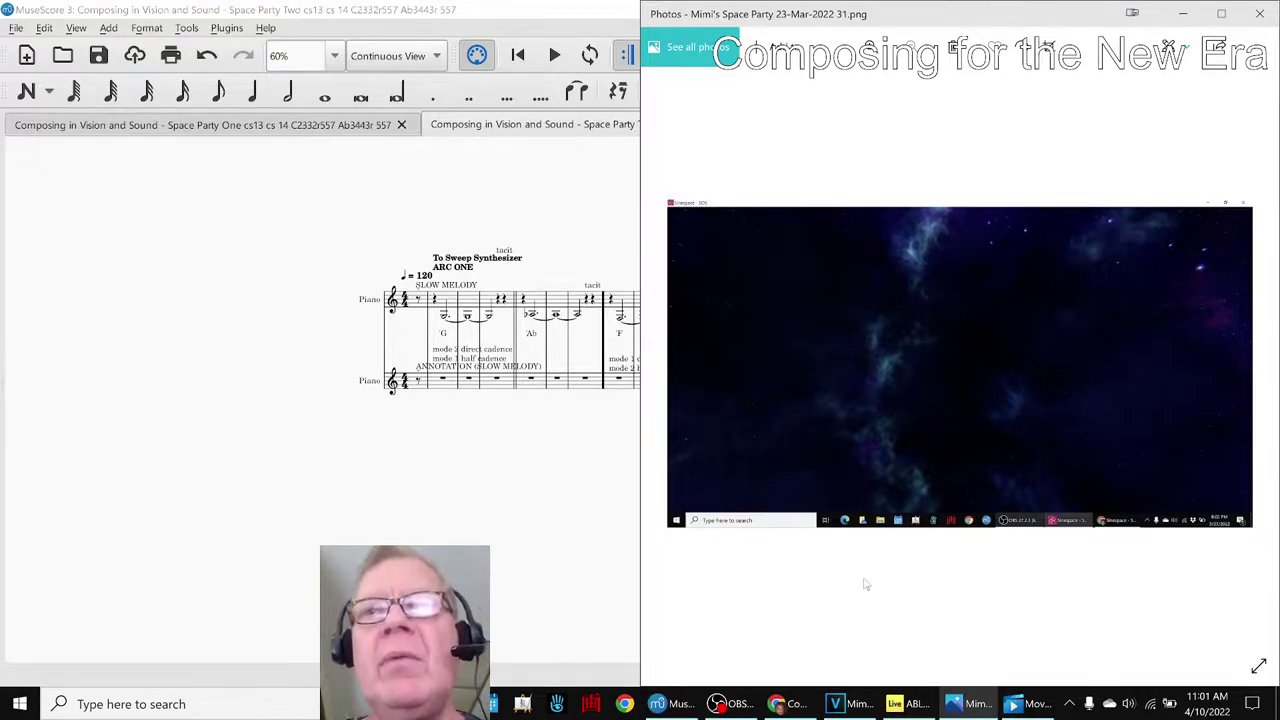
pyautogui.click(1022, 706)
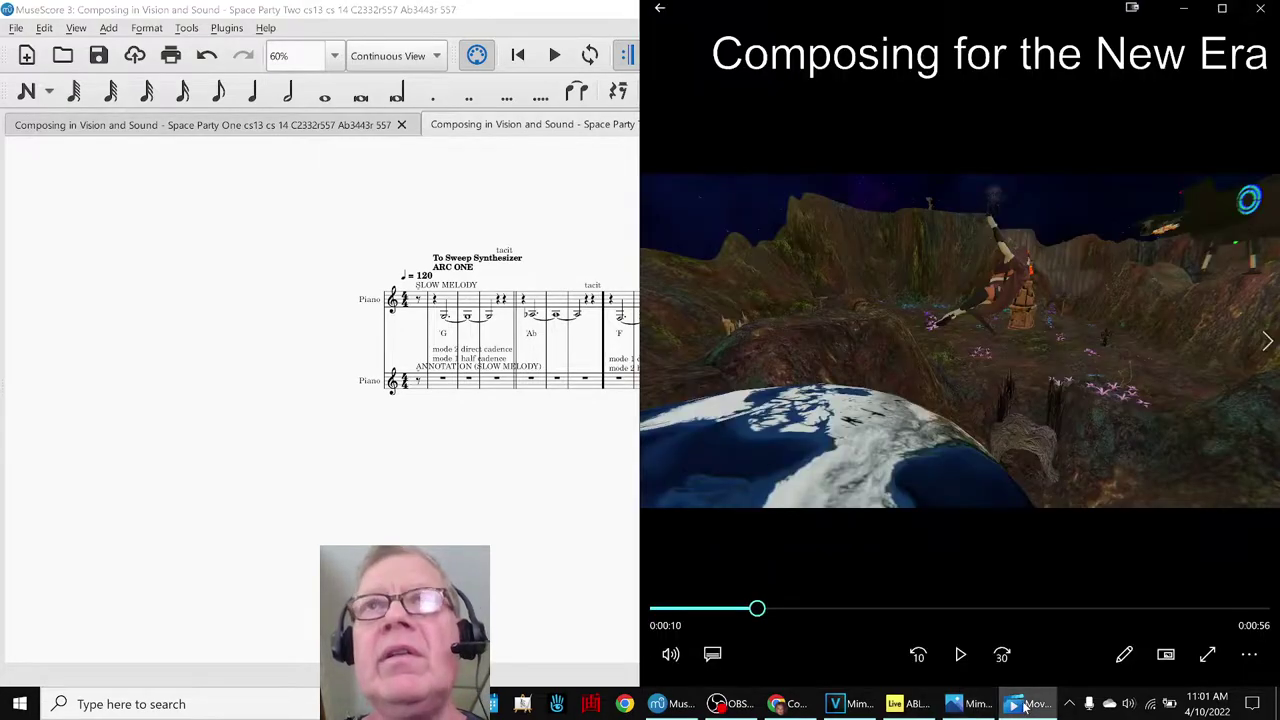
pyautogui.click(1183, 8)
pyautogui.click(1184, 15)
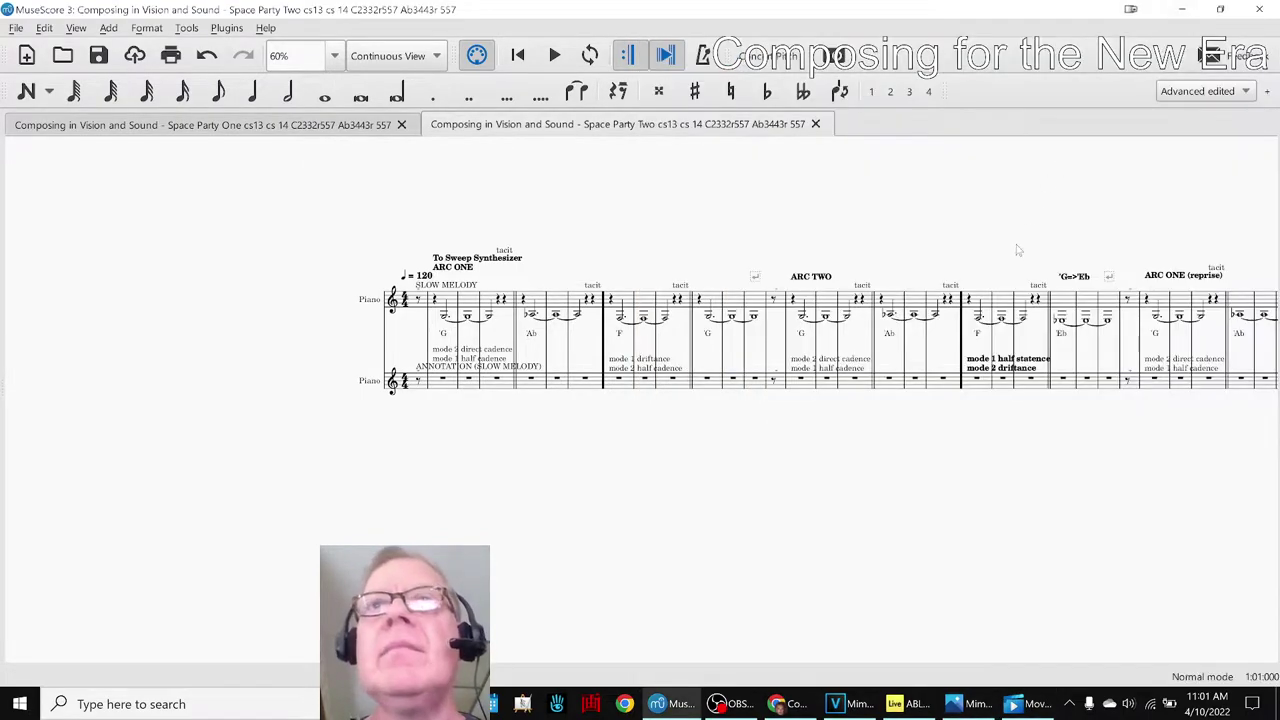
# Minimize MuseScore and switch to the Mimi's Space Party project in VEGAS Pro, maximizing its window.
pyautogui.moveTo(940, 477); pyautogui.dragTo(668, 436)
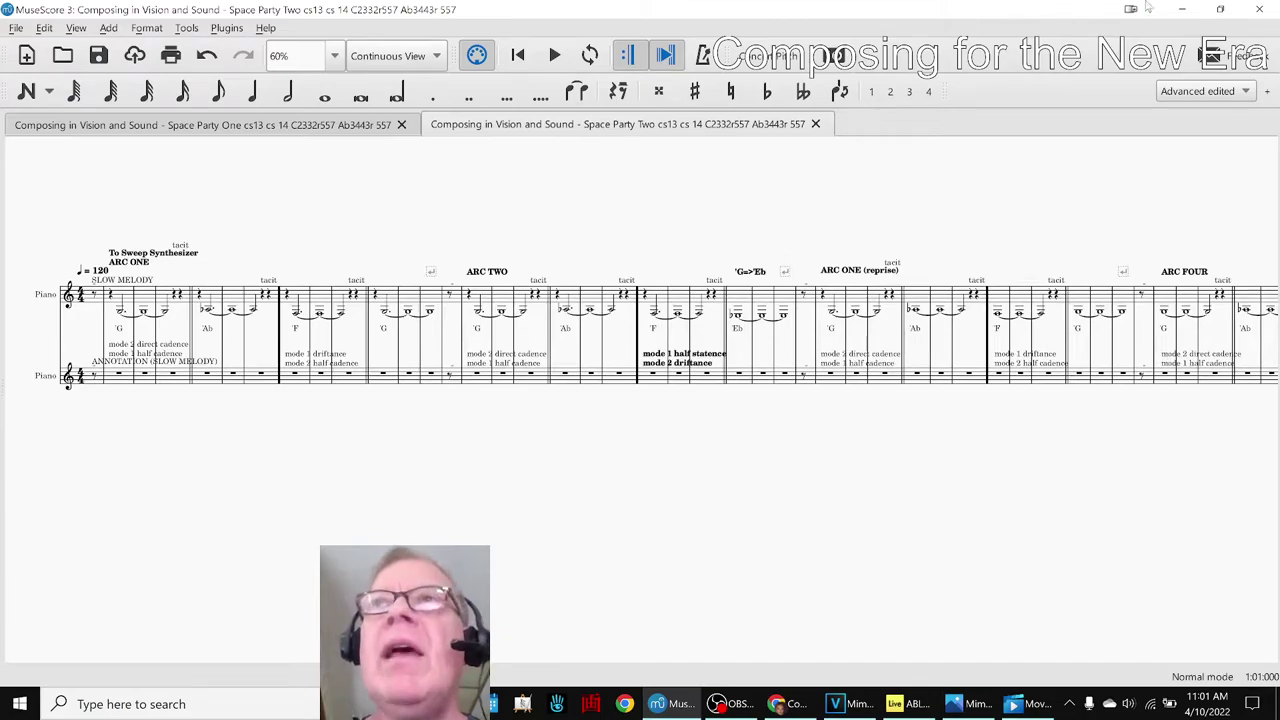
pyautogui.click(1182, 8)
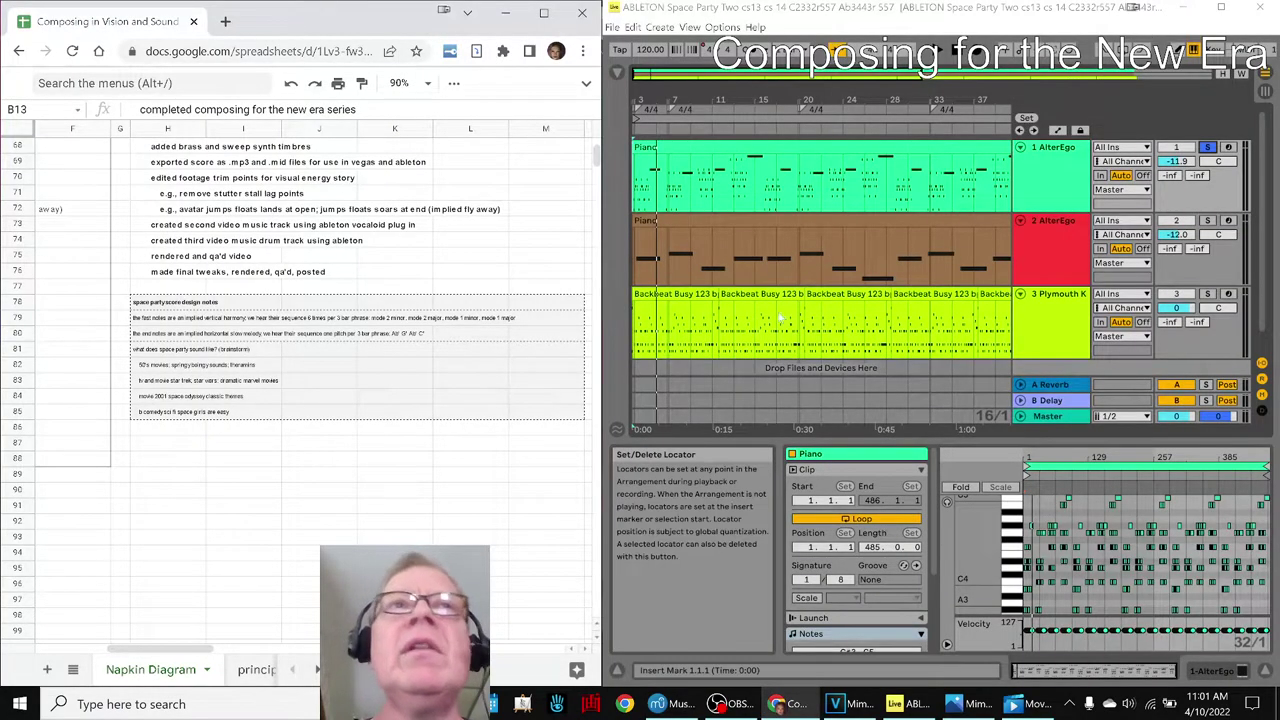
pyautogui.click(667, 704)
pyautogui.click(667, 704)
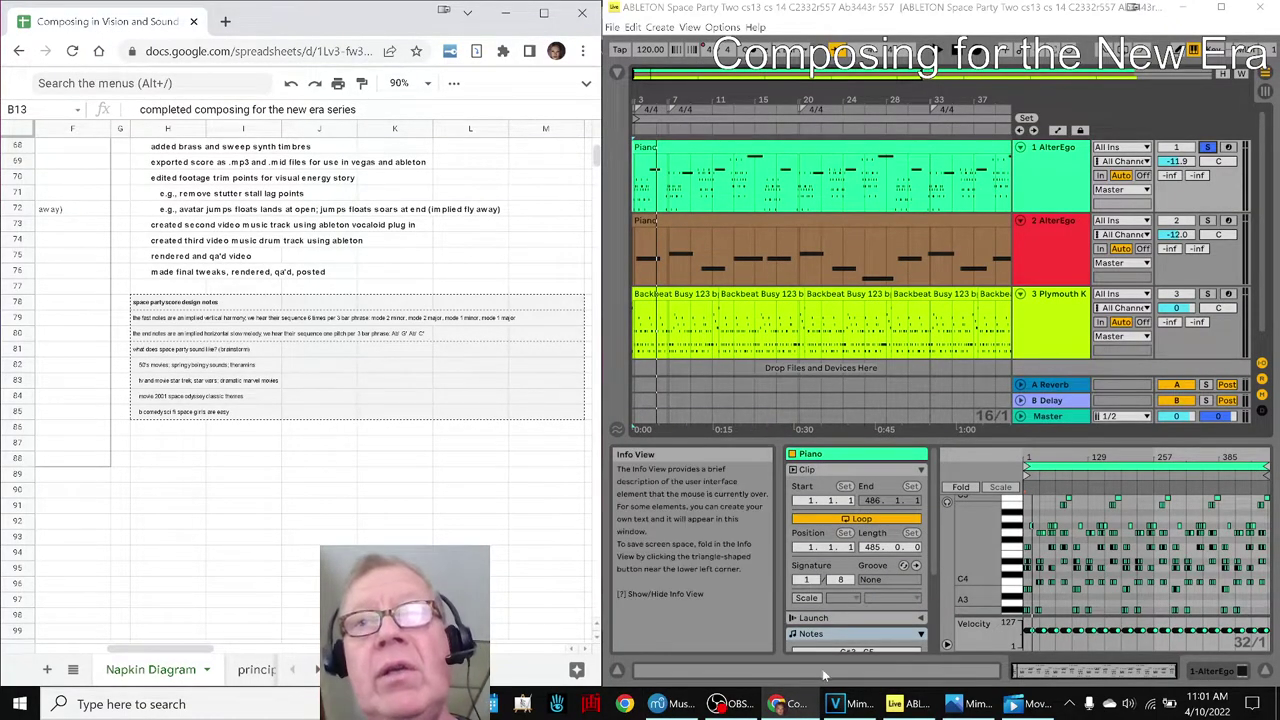
pyautogui.click(848, 704)
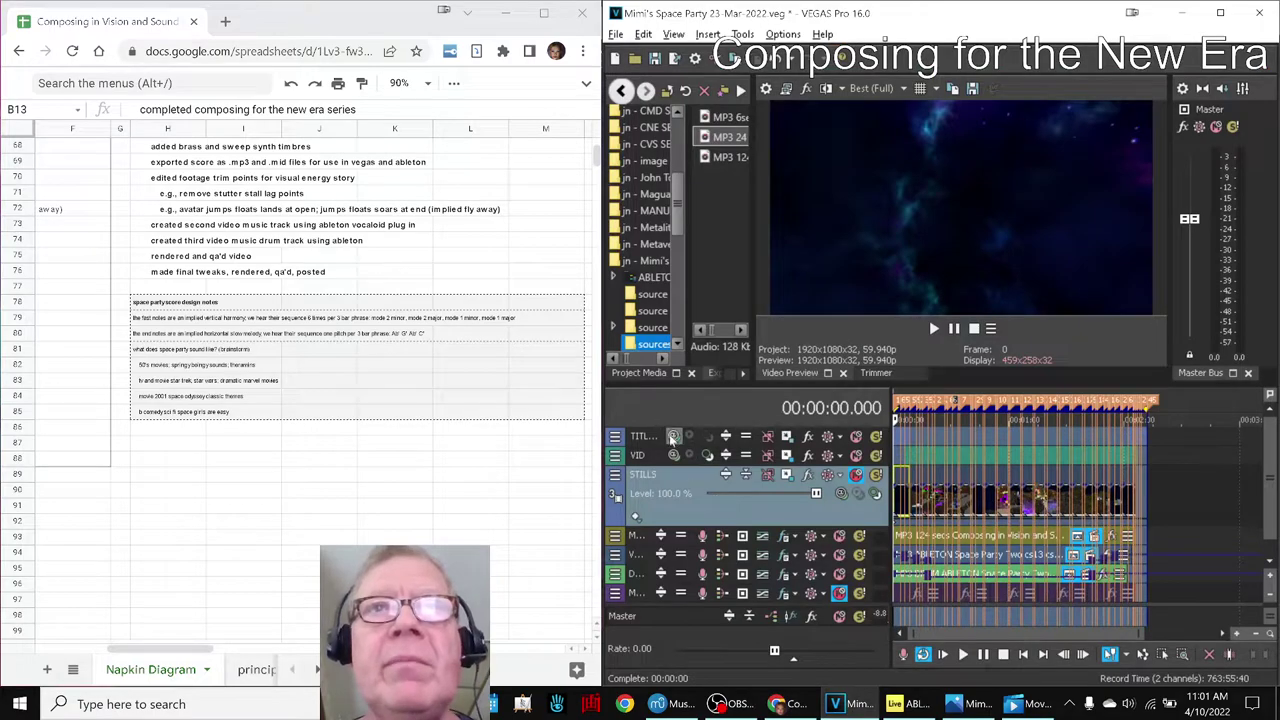
pyautogui.click(1220, 13)
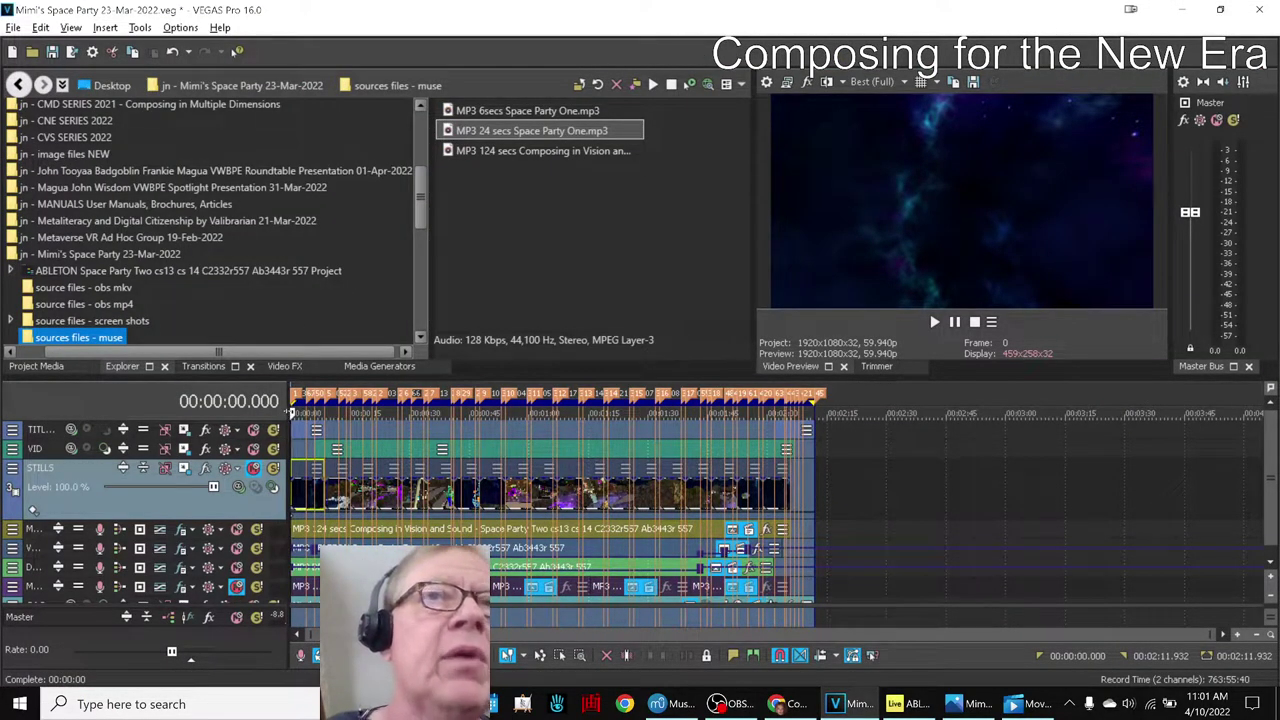
# Expand the MUSIC, VOCALOID and DRUM tracks to show their waveforms and volume settings, adjusting the track header width.
pyautogui.moveTo(288, 413); pyautogui.dragTo(958, 411)
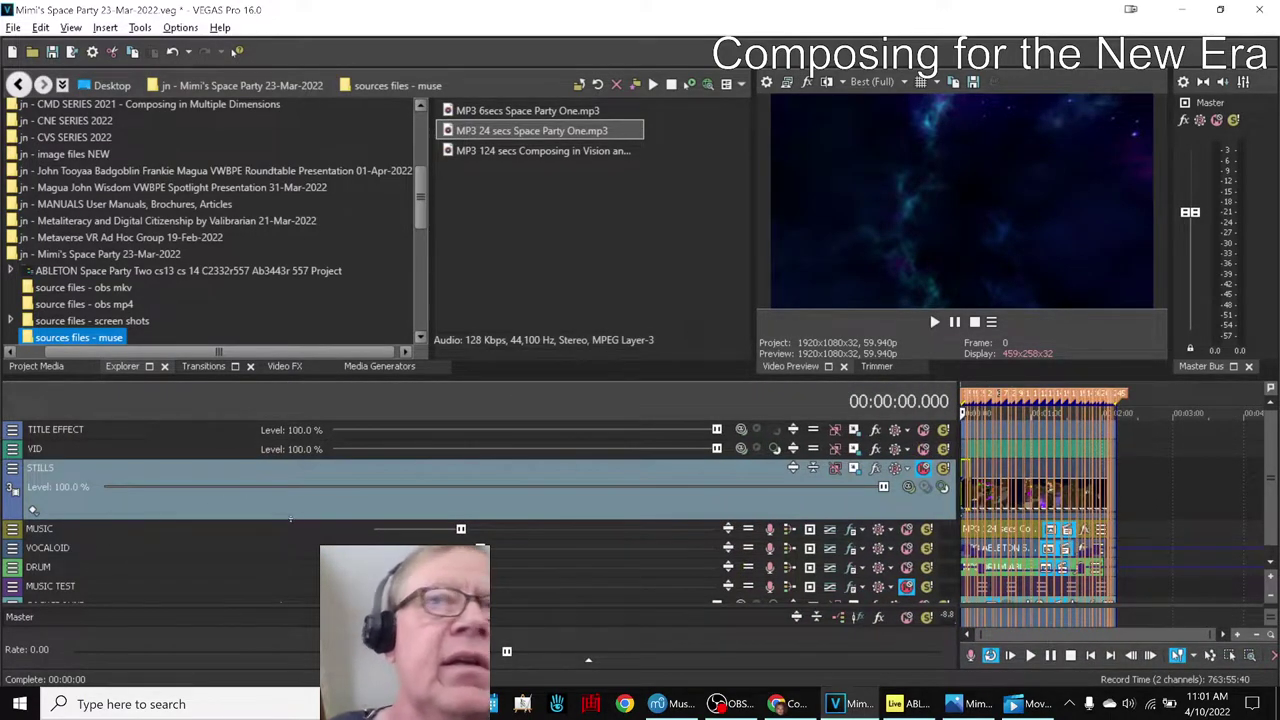
pyautogui.click(742, 528)
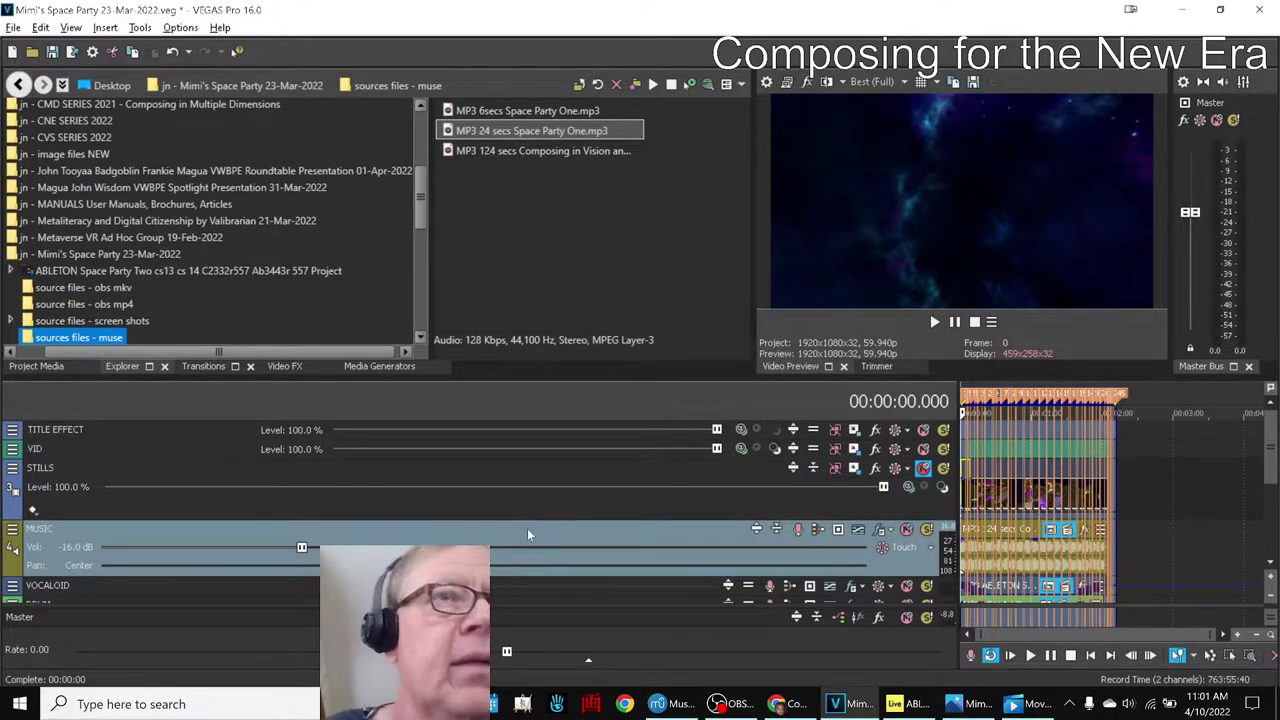
pyautogui.scroll(-1, 1272, 477)
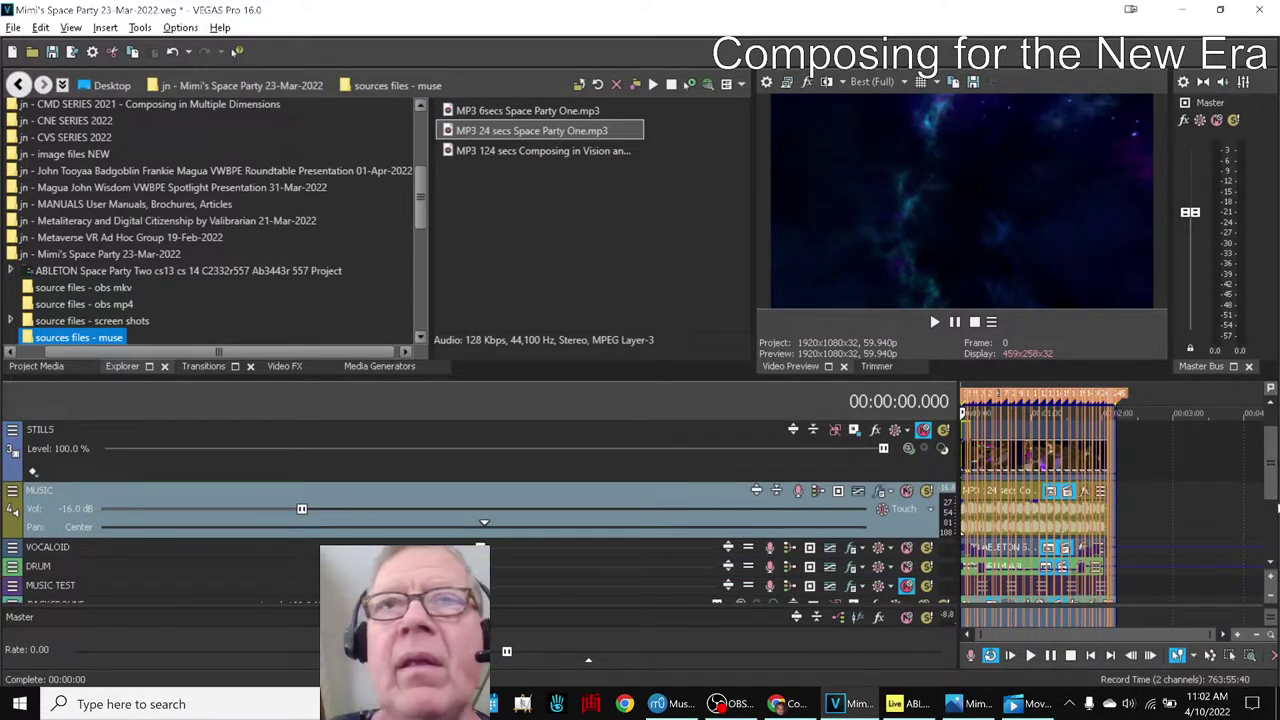
pyautogui.click(740, 552)
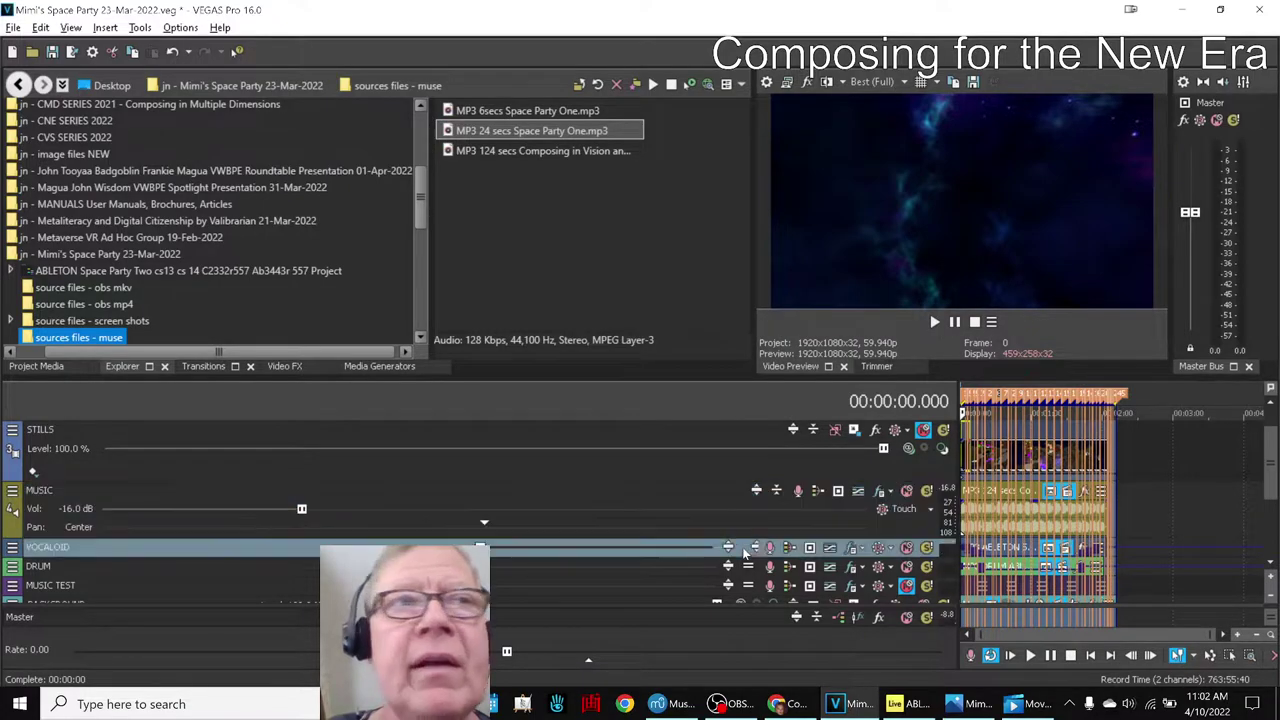
pyautogui.moveTo(956, 420); pyautogui.dragTo(505, 420)
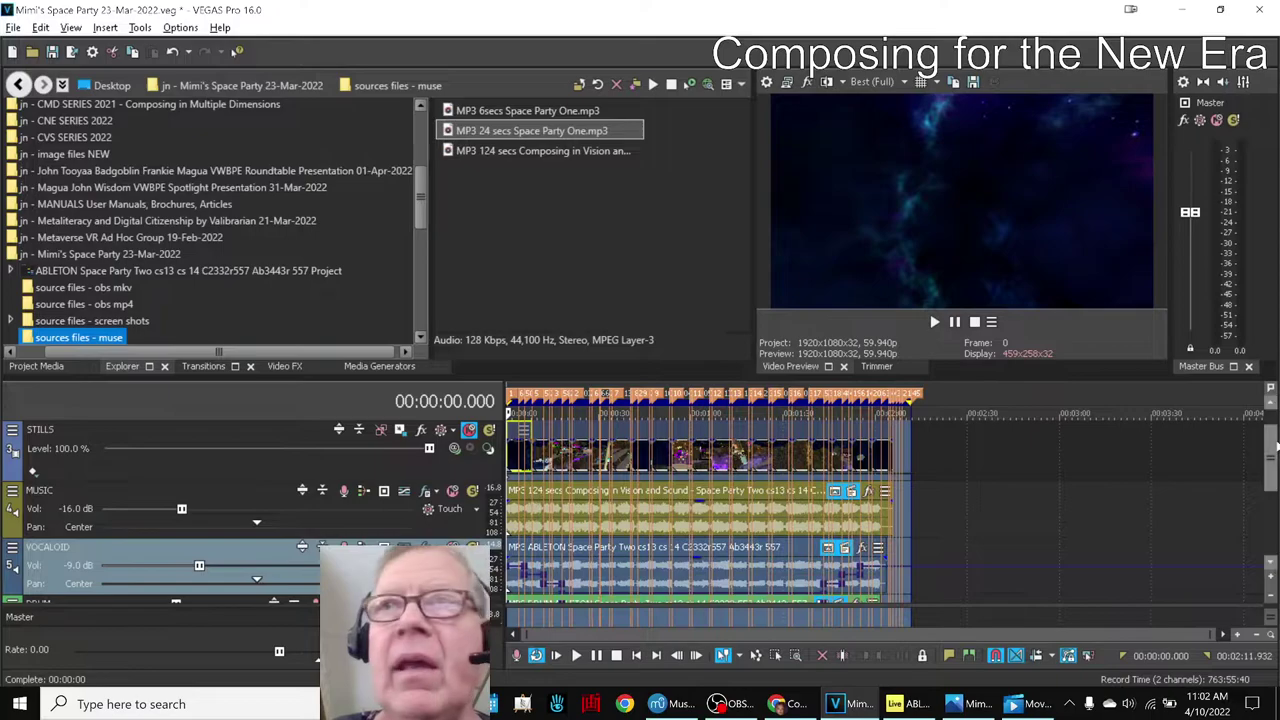
pyautogui.scroll(-1, 1271, 481)
pyautogui.scroll(-1, 1271, 481)
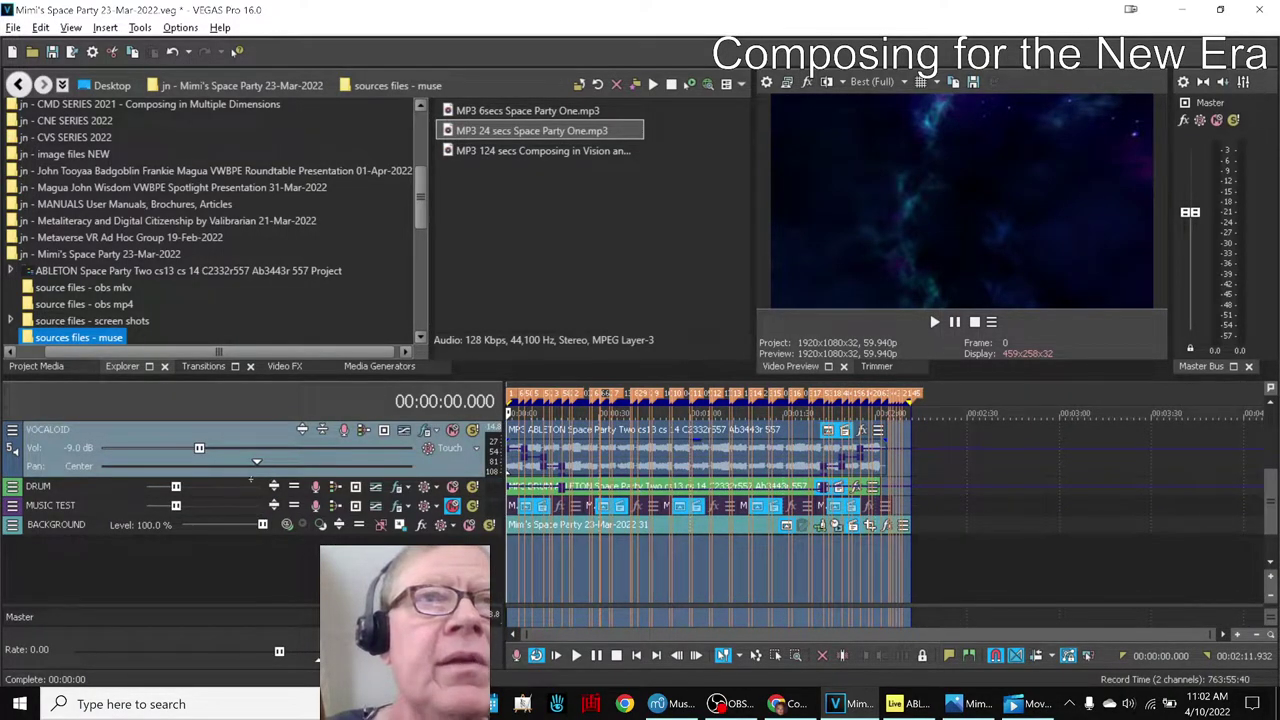
pyautogui.click(297, 489)
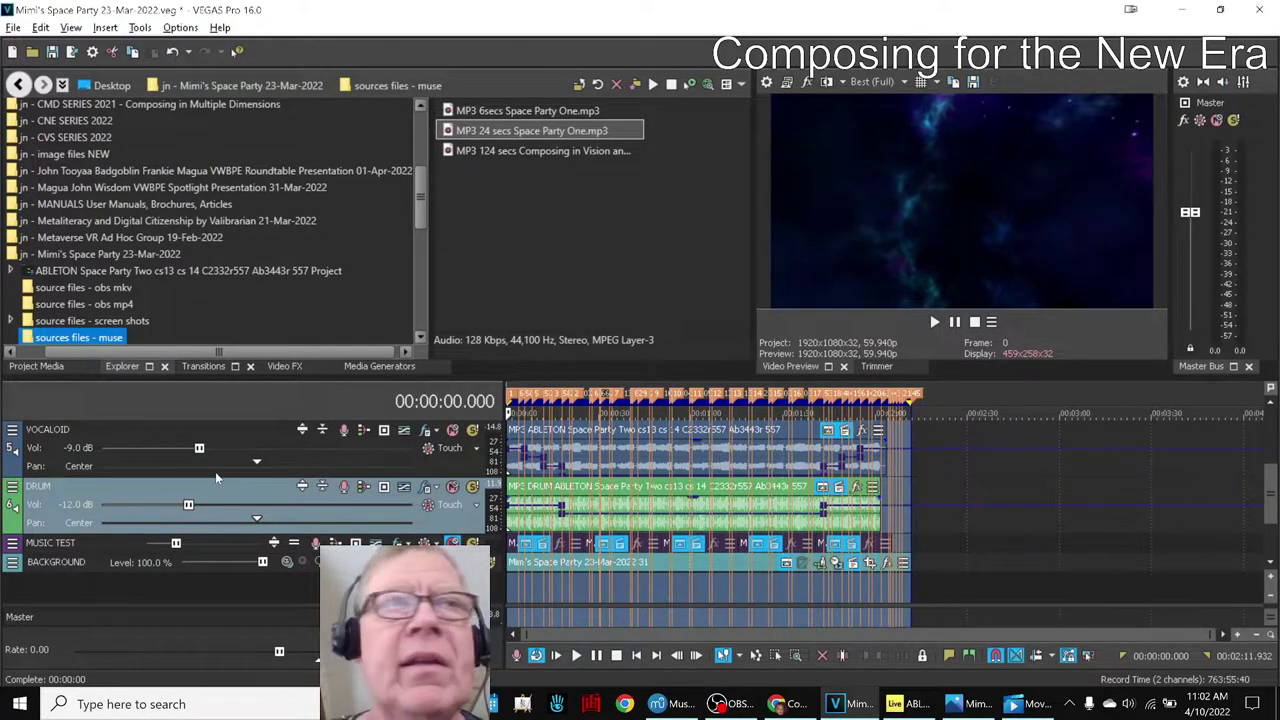
# Enlarge the DRUM track to examine its volume envelope, and restore the track's height.
pyautogui.click(301, 488)
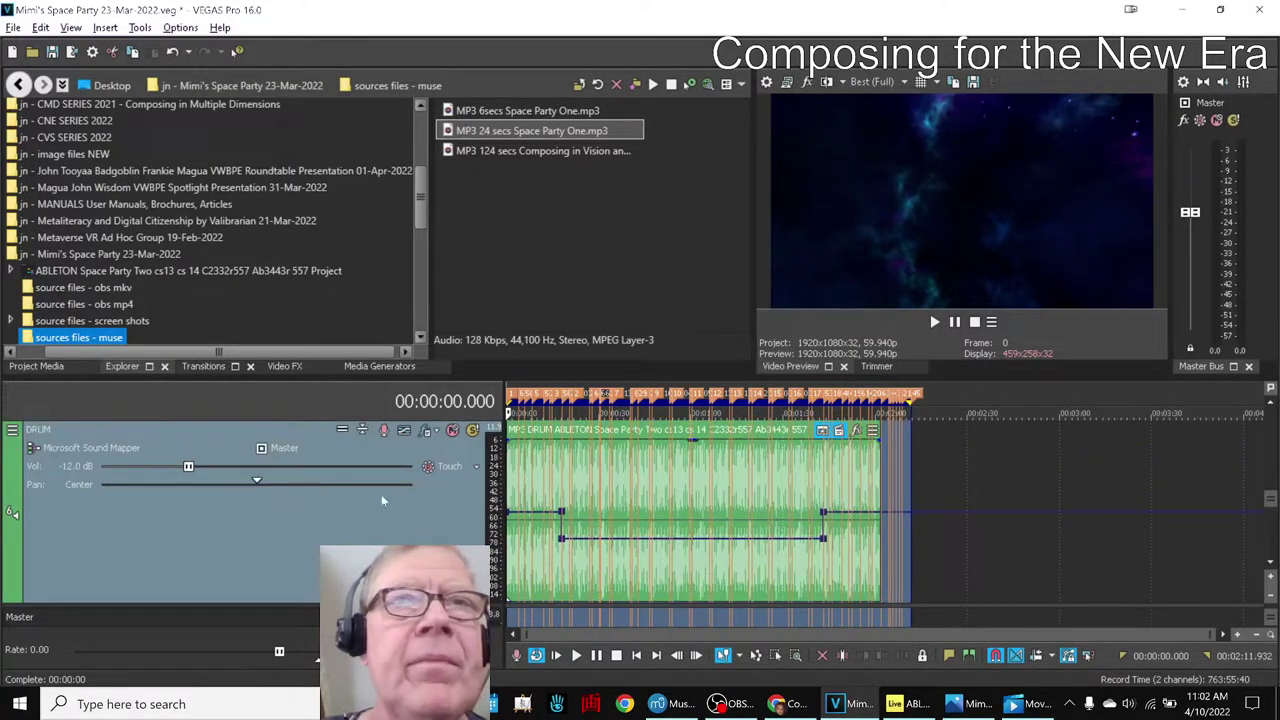
pyautogui.moveTo(556, 537); pyautogui.dragTo(559, 537)
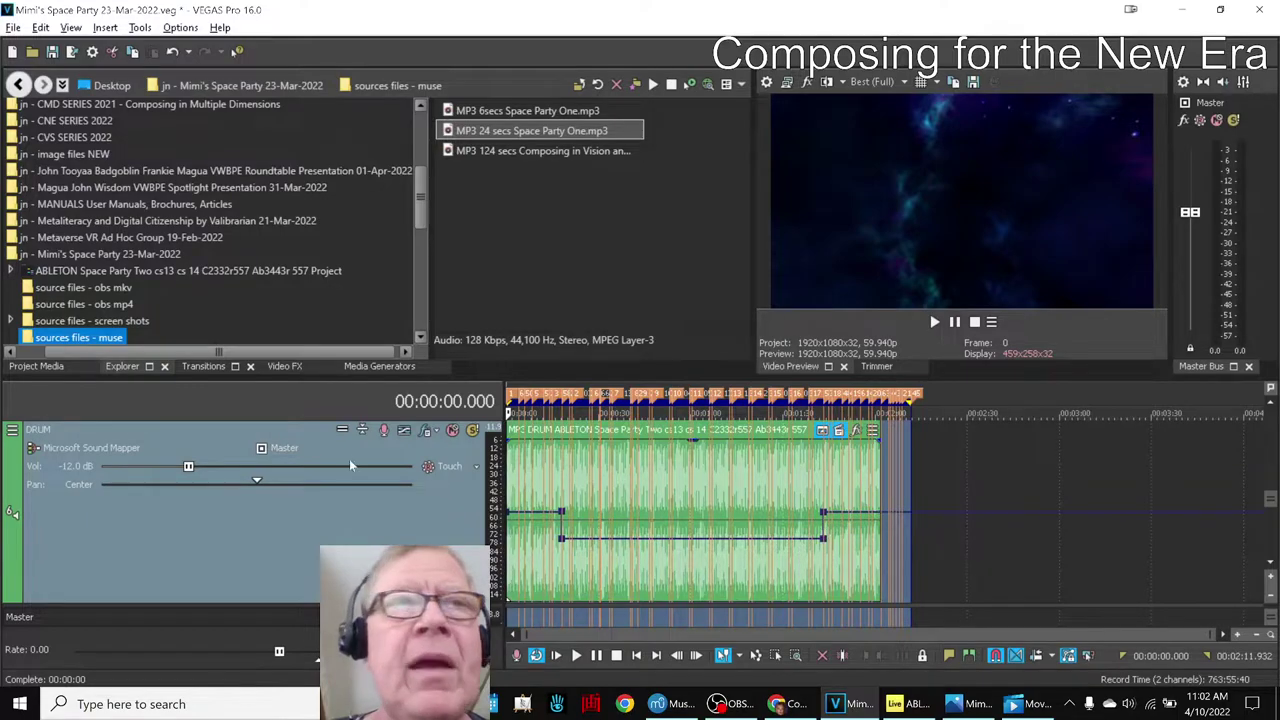
pyautogui.click(342, 430)
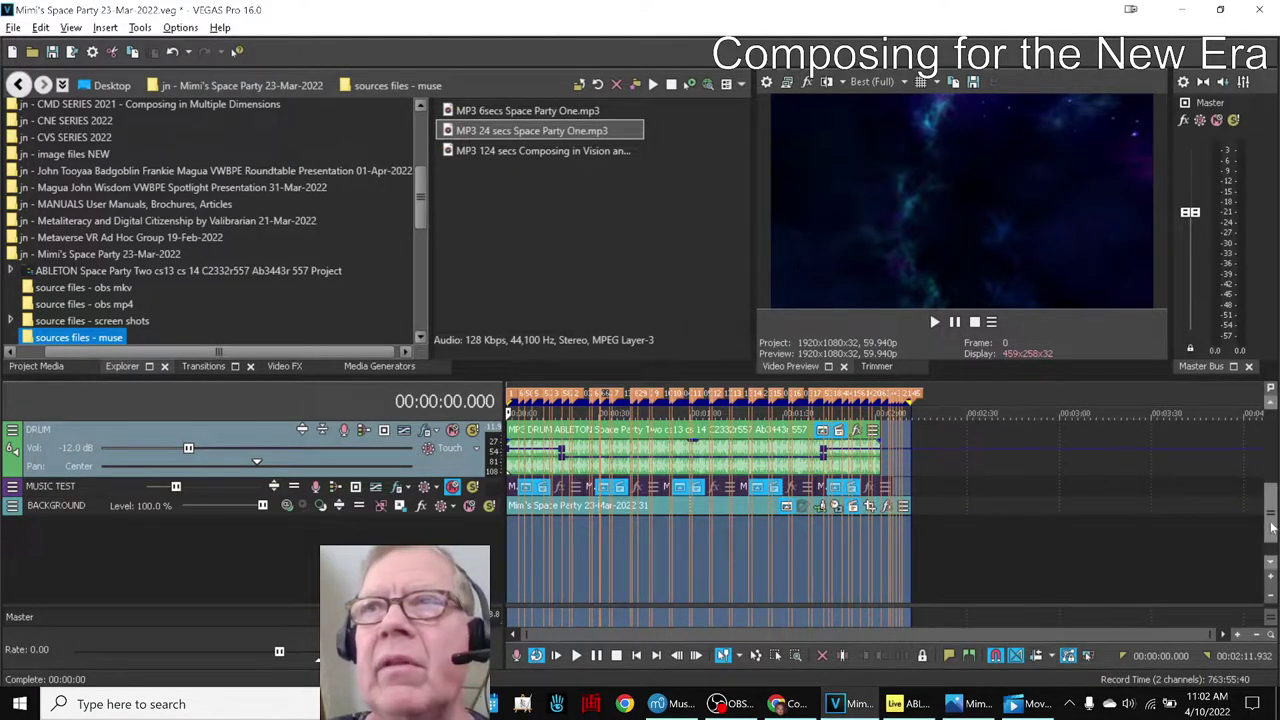
# Enlarge the VOCALOID track to examine its stepped volume envelope, and restore the track's height.
pyautogui.scroll(3, 1274, 537)
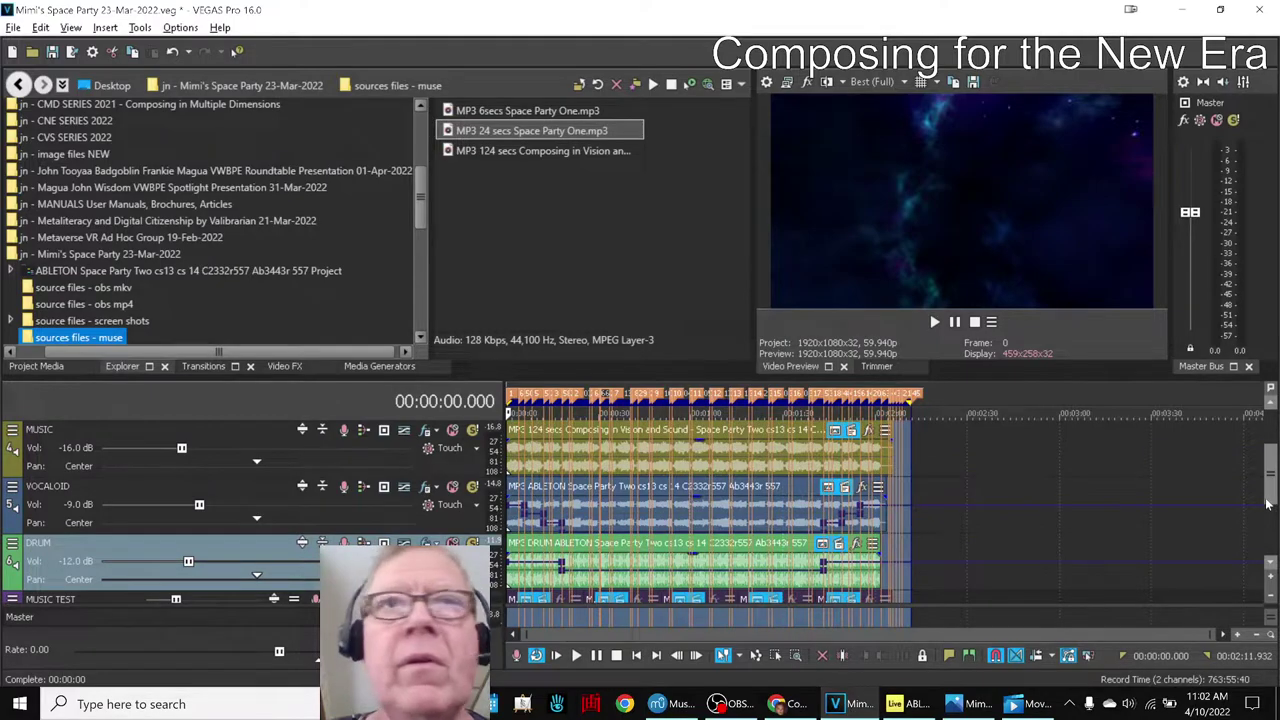
pyautogui.click(302, 486)
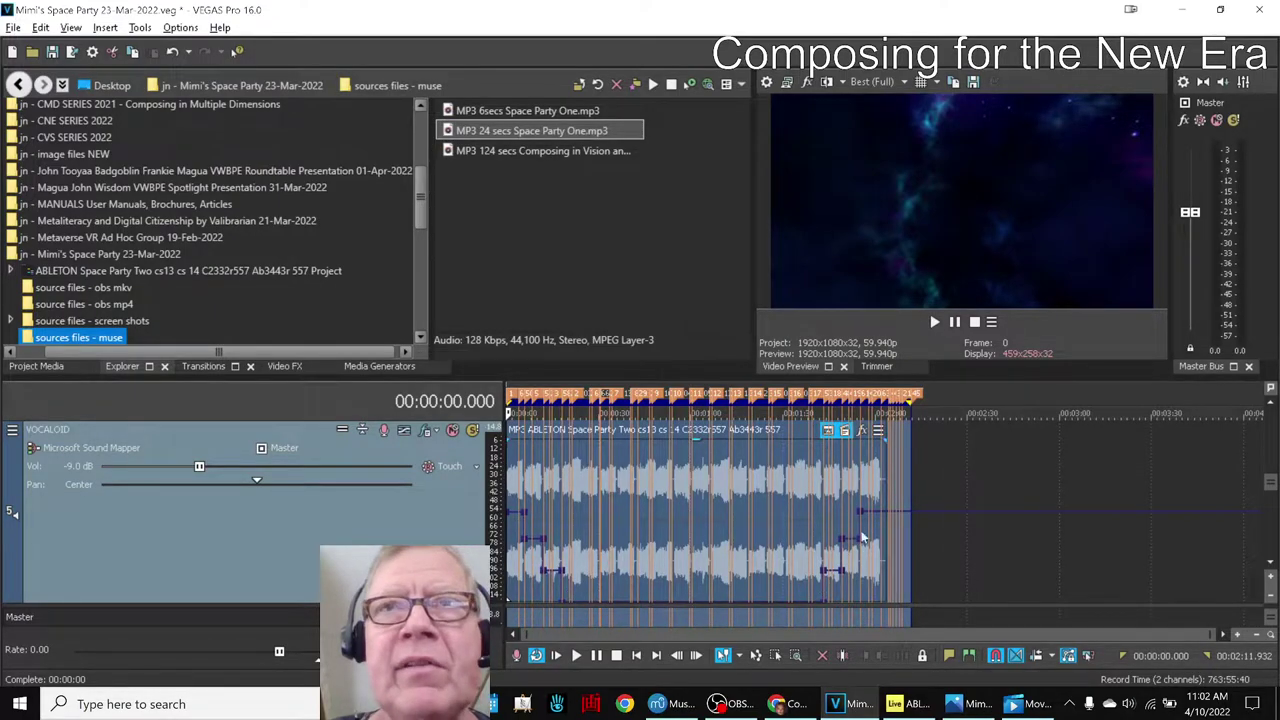
pyautogui.click(346, 428)
pyautogui.moveTo(1268, 505); pyautogui.dragTo(1268, 450)
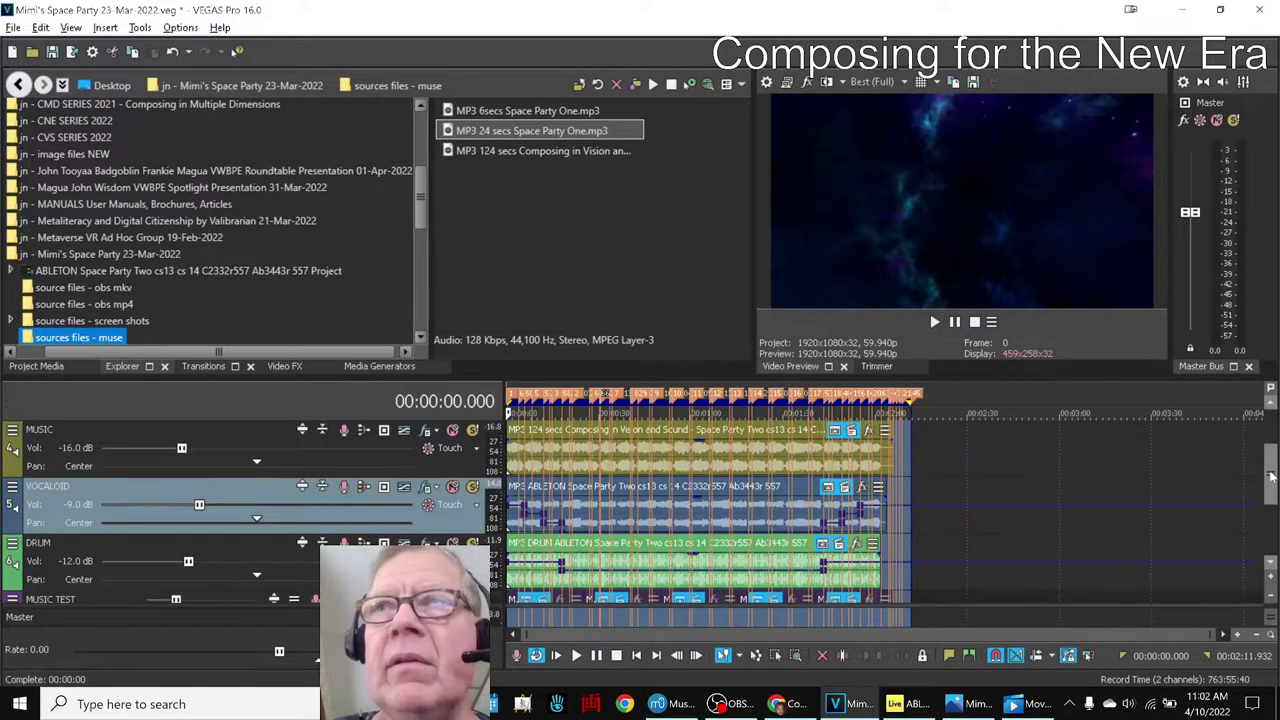
# Enlarge the MUSIC track to examine its waveform and volume, and restore the track's height.
pyautogui.click(304, 491)
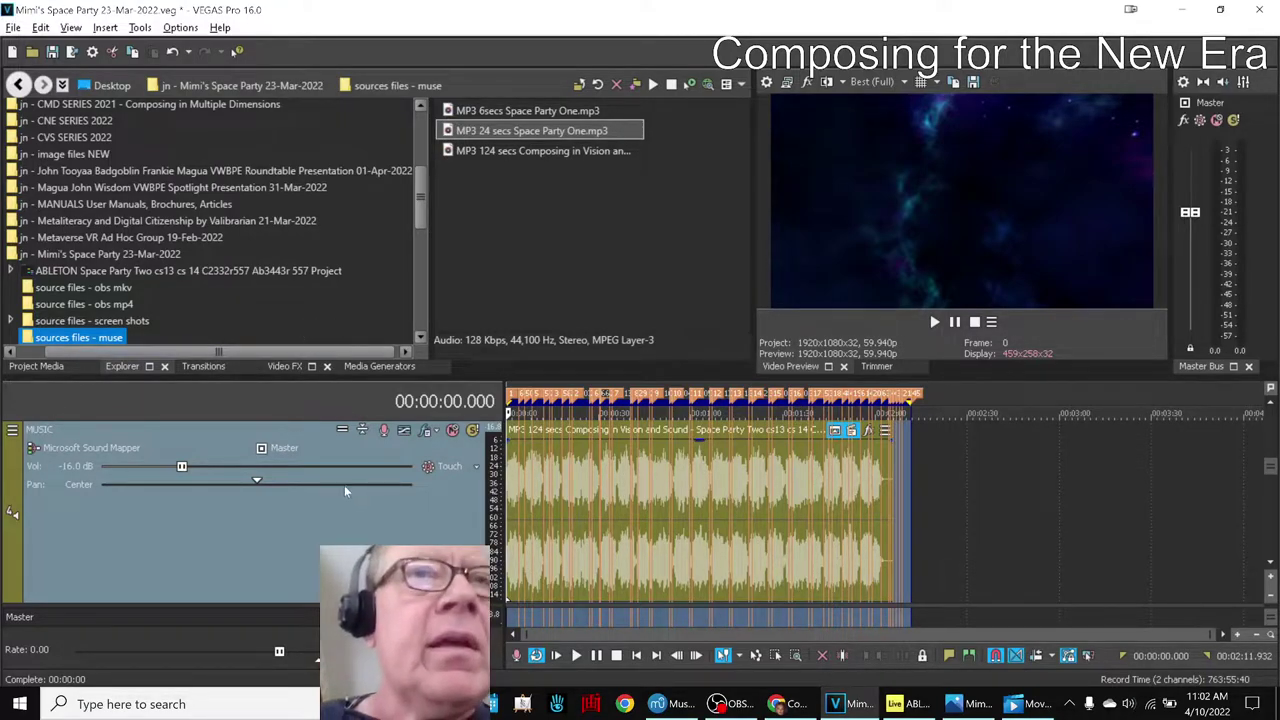
pyautogui.doubleClick(338, 428)
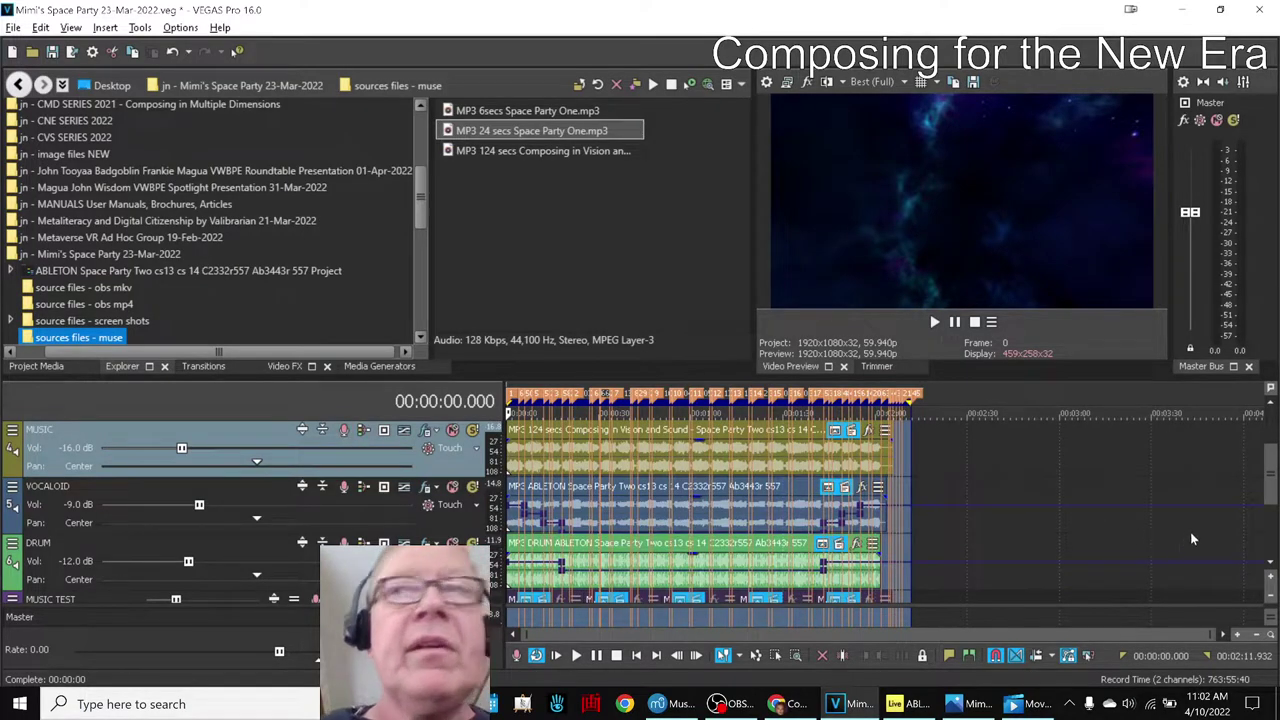
pyautogui.scroll(3, 1274, 483)
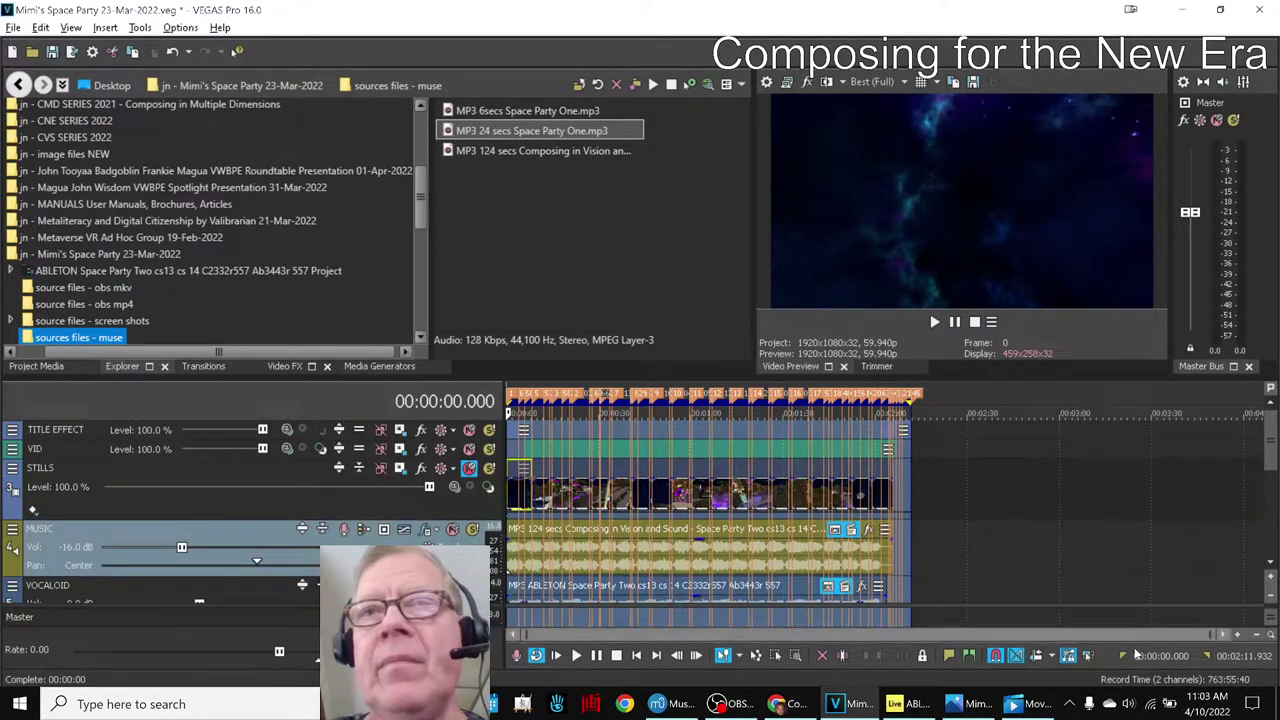
# Bring the Ableton Live Space Party Two project into view and minimize VEGAS Pro.
pyautogui.click(912, 704)
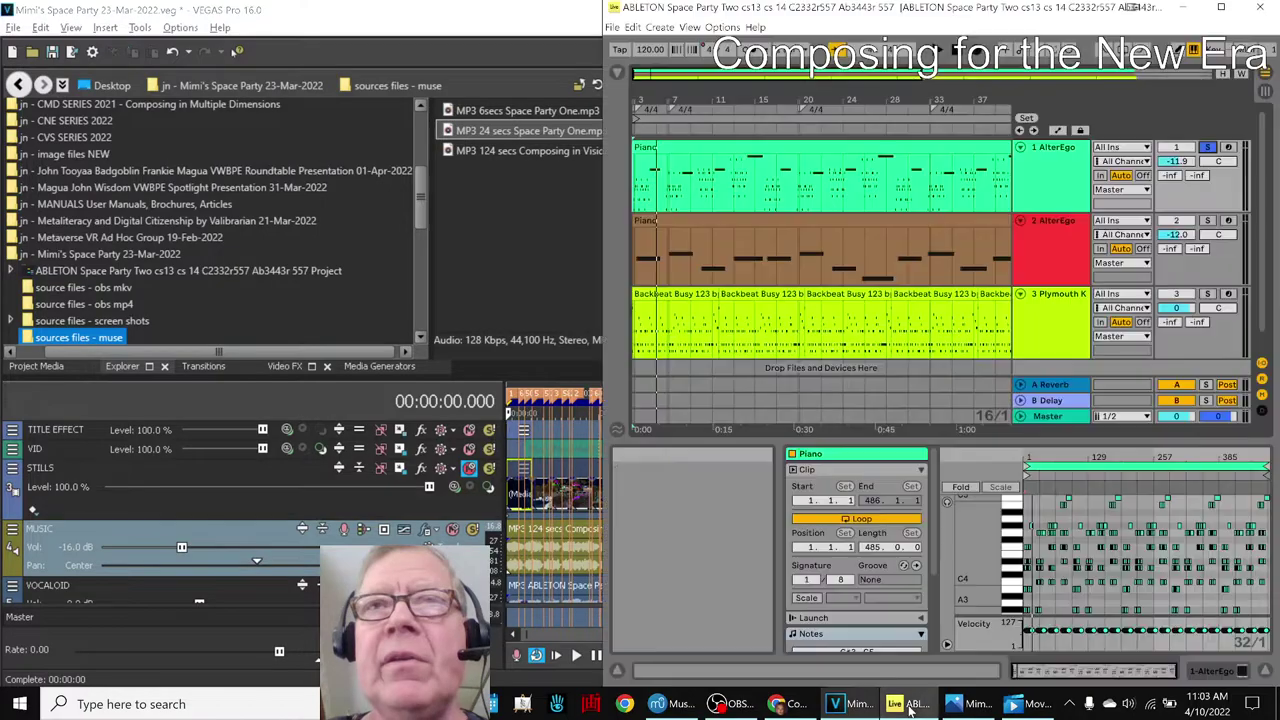
pyautogui.click(432, 28)
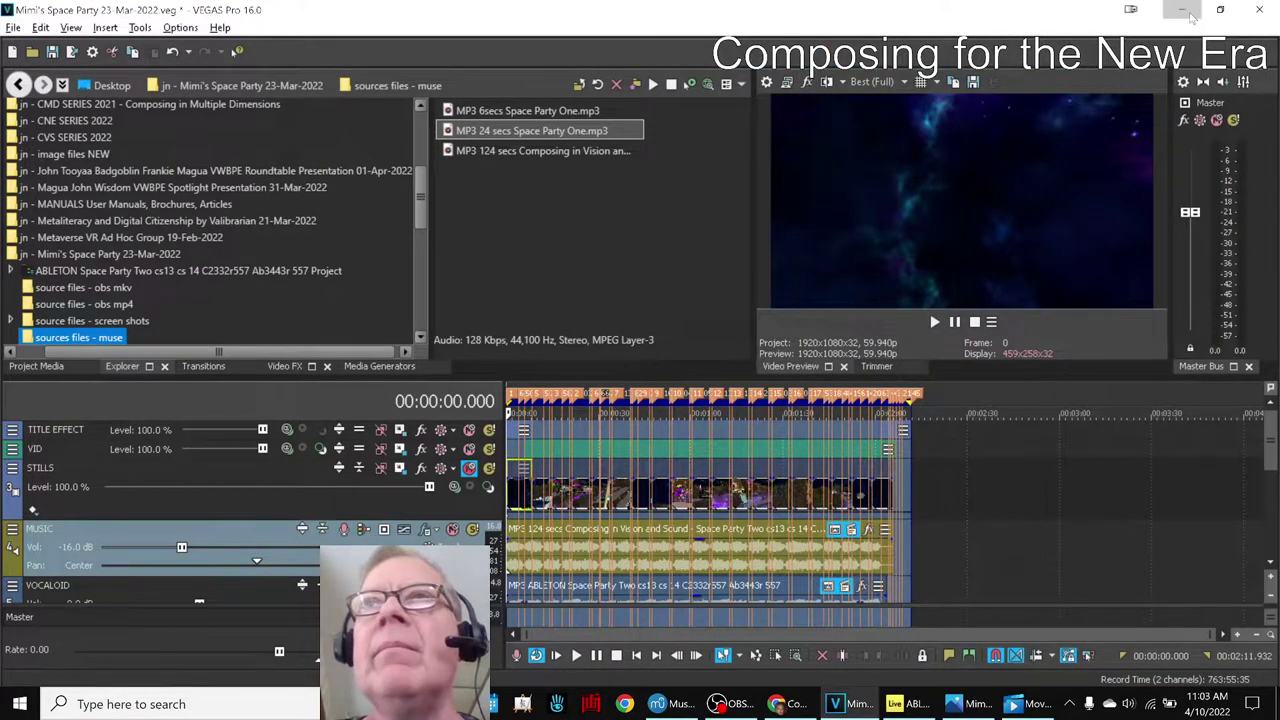
pyautogui.click(1183, 10)
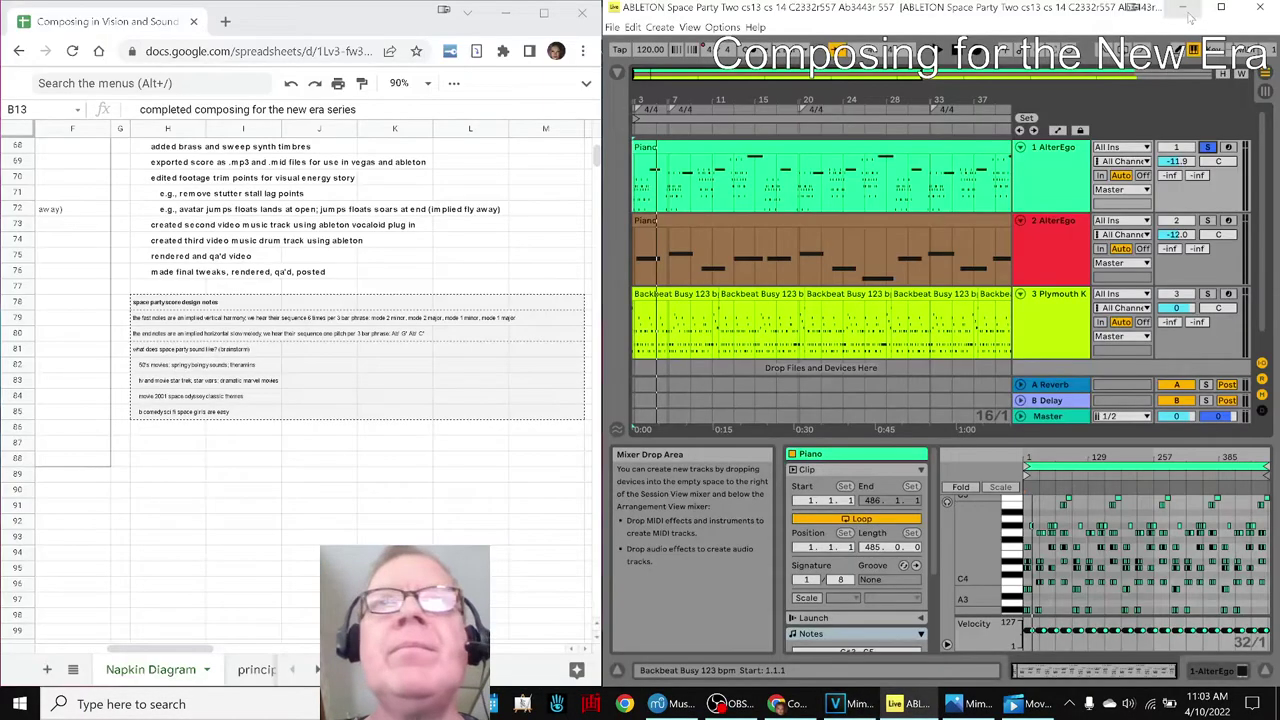
# Switch to MuseScore, review the export file formats available for the Space Party Two score, and leave without exporting.
pyautogui.click(660, 704)
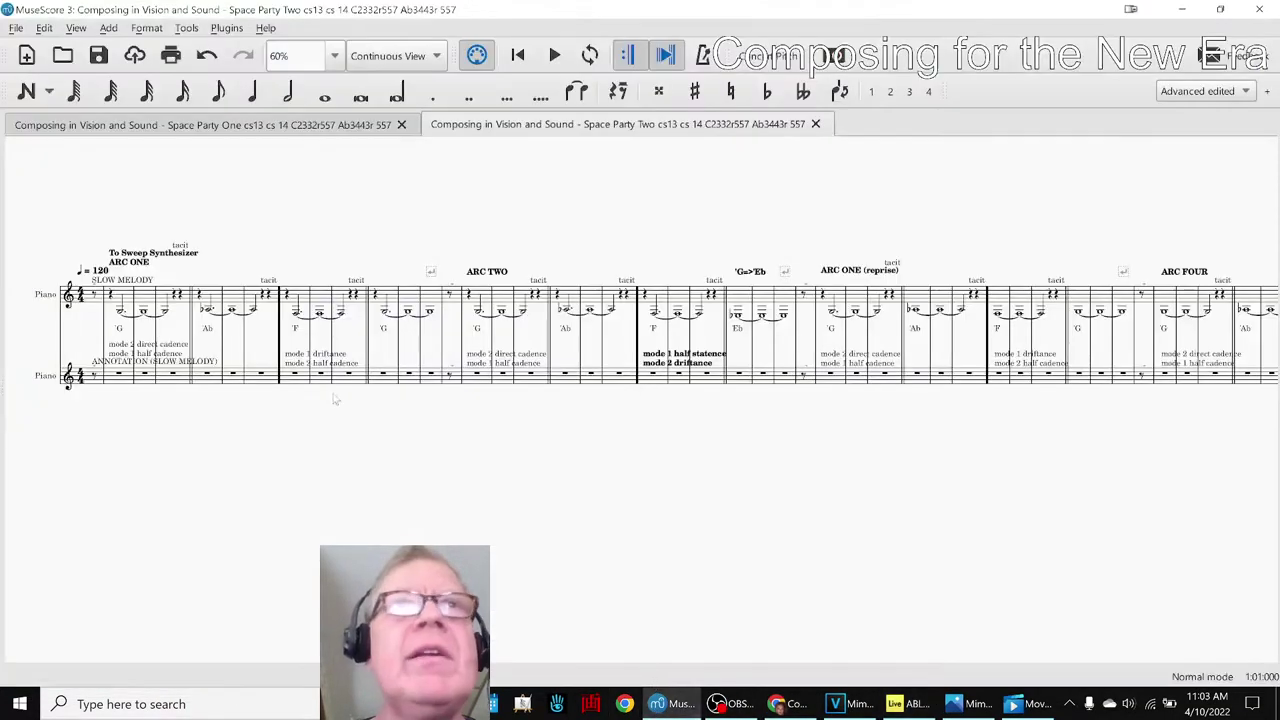
pyautogui.click(16, 28)
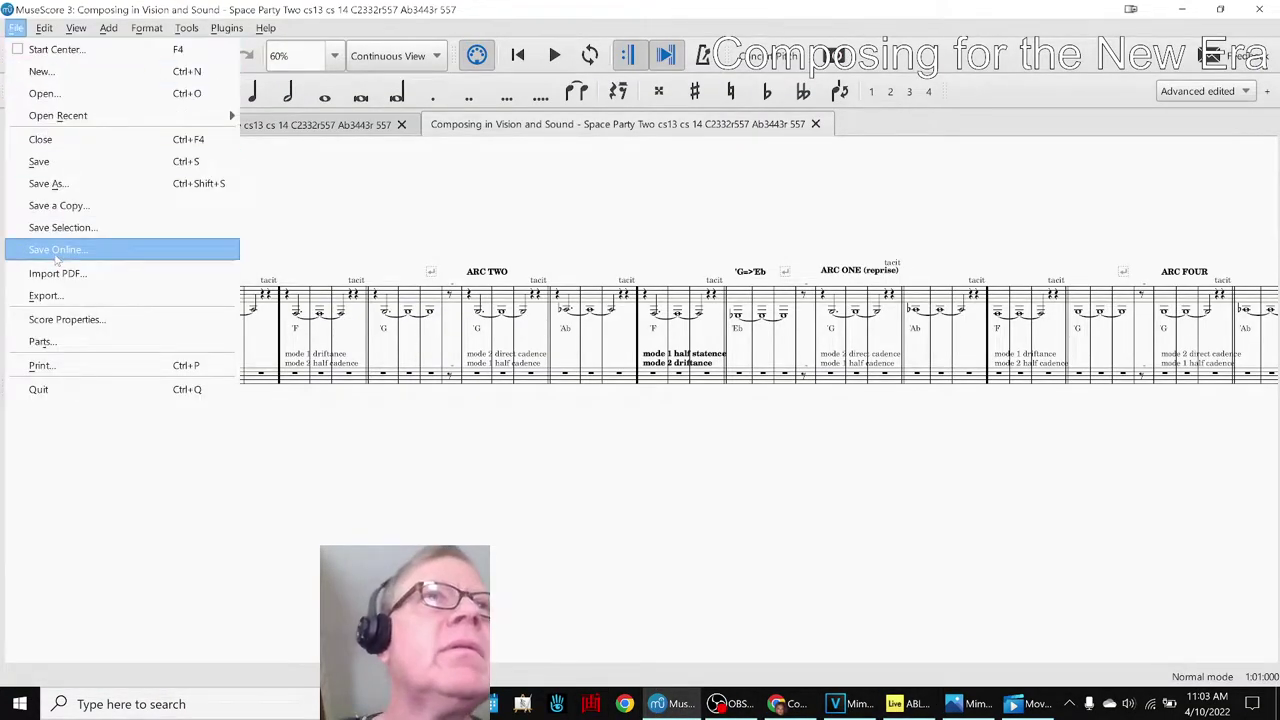
pyautogui.click(57, 291)
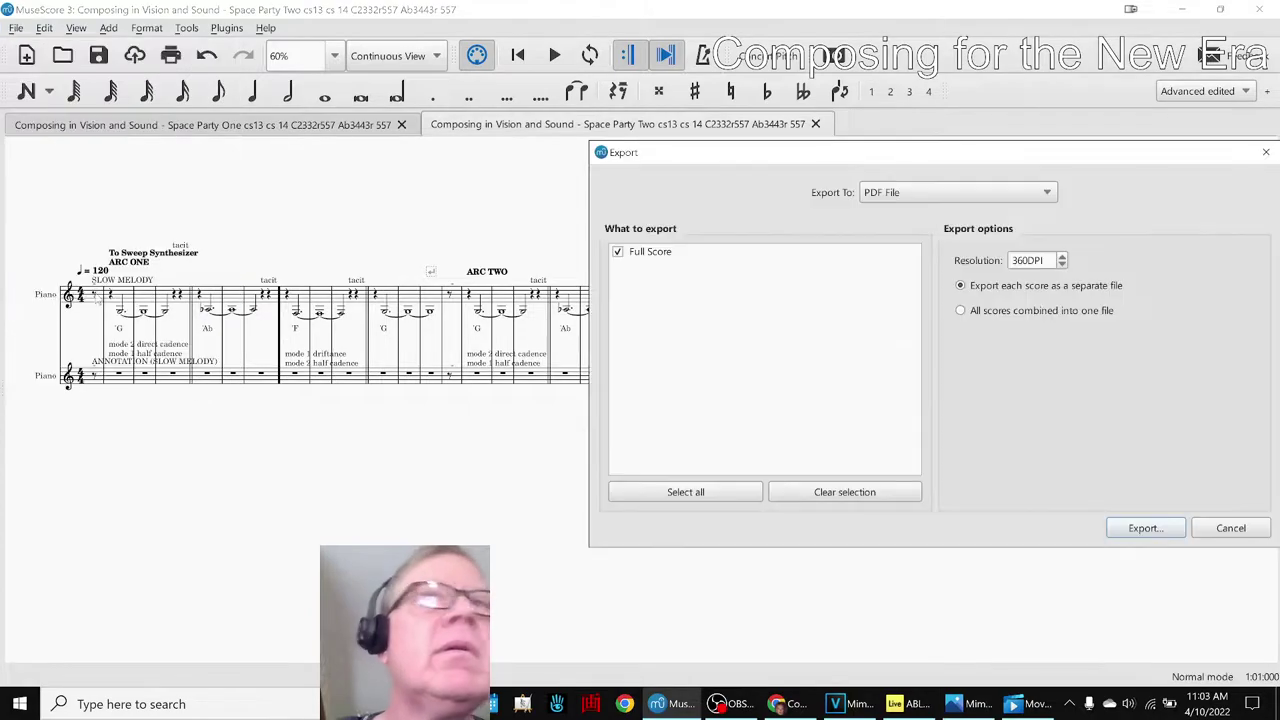
pyautogui.click(953, 193)
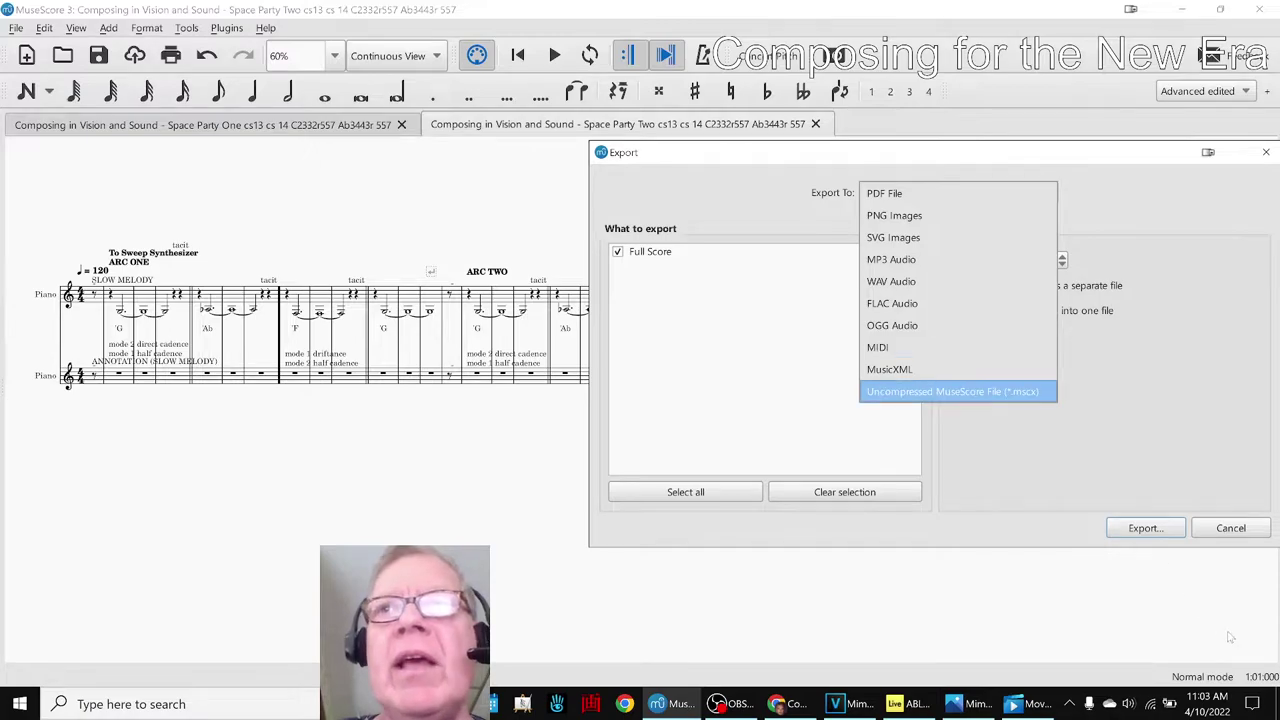
pyautogui.click(1221, 530)
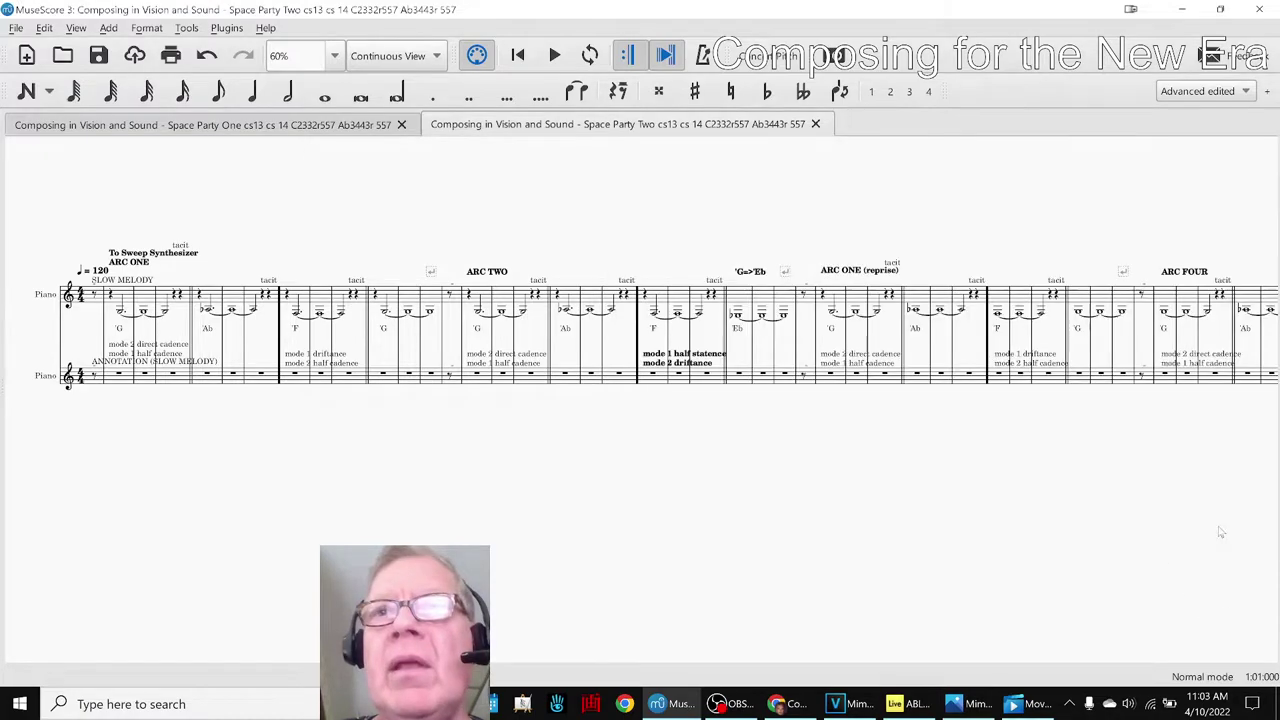
# Switch to Ableton Live, maximize its window, and play a short passage of the soloed first AlterEgo track.
pyautogui.click(918, 705)
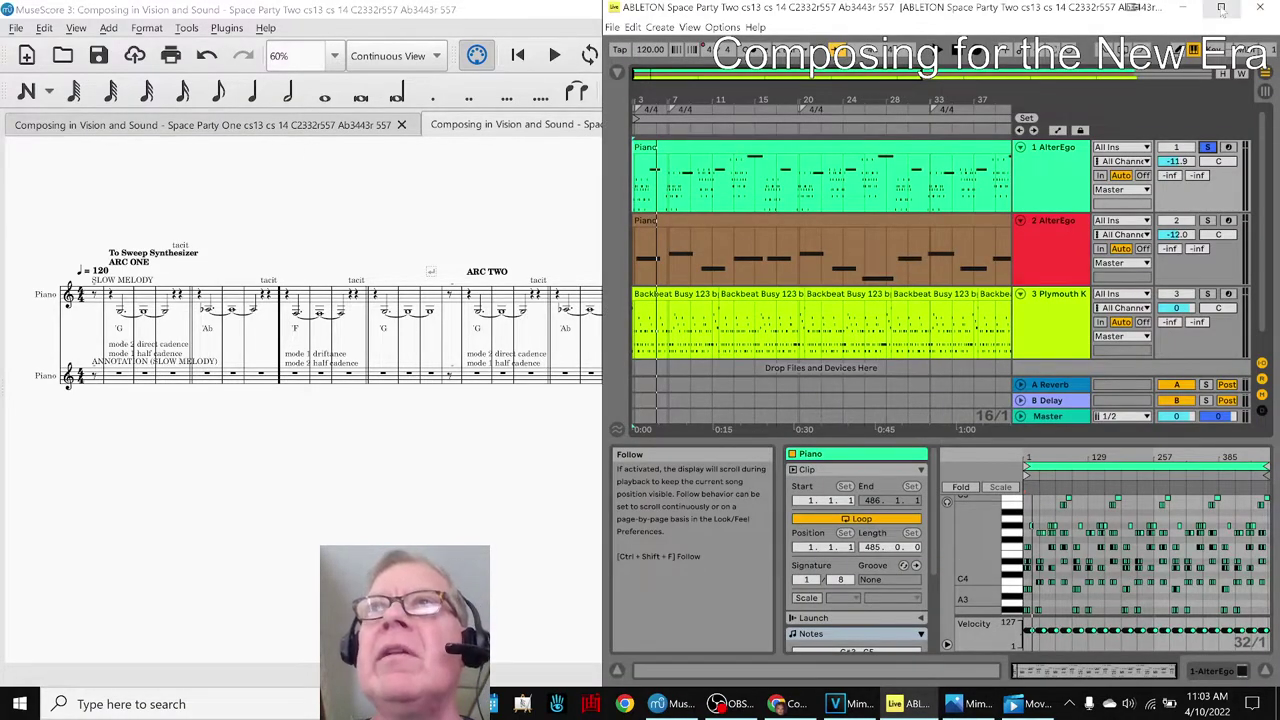
pyautogui.click(1221, 8)
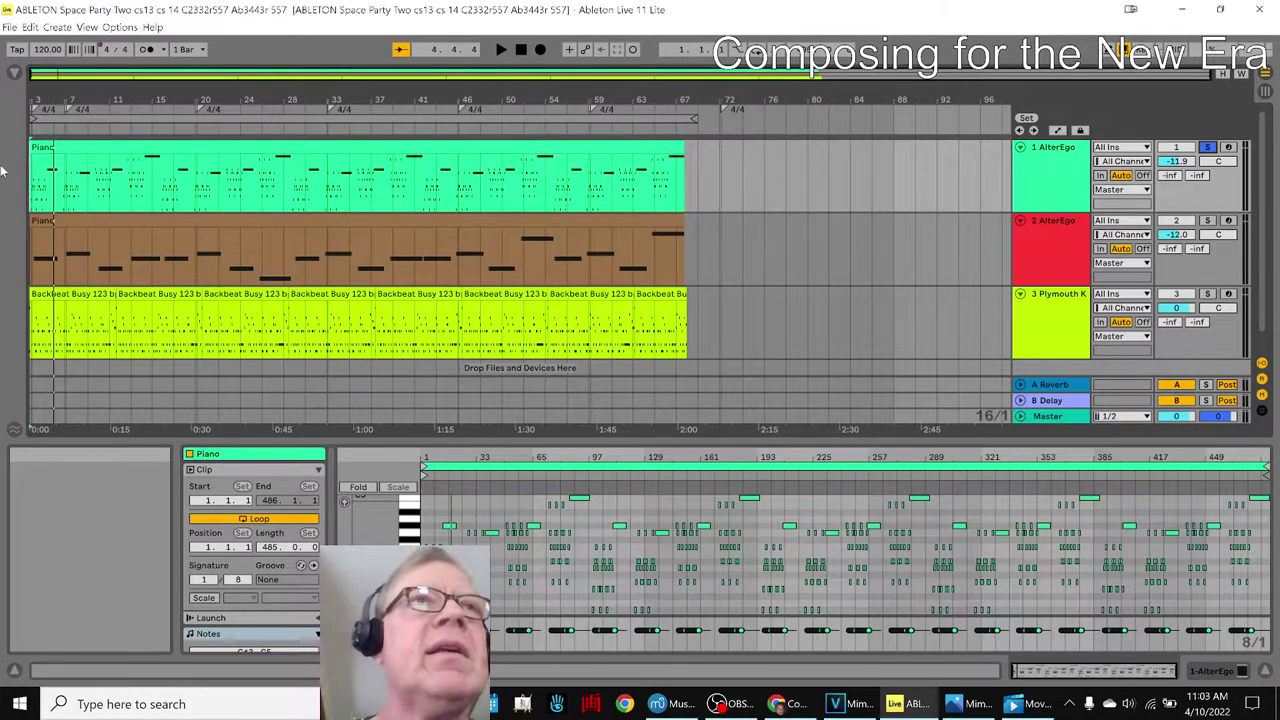
pyautogui.press('space')
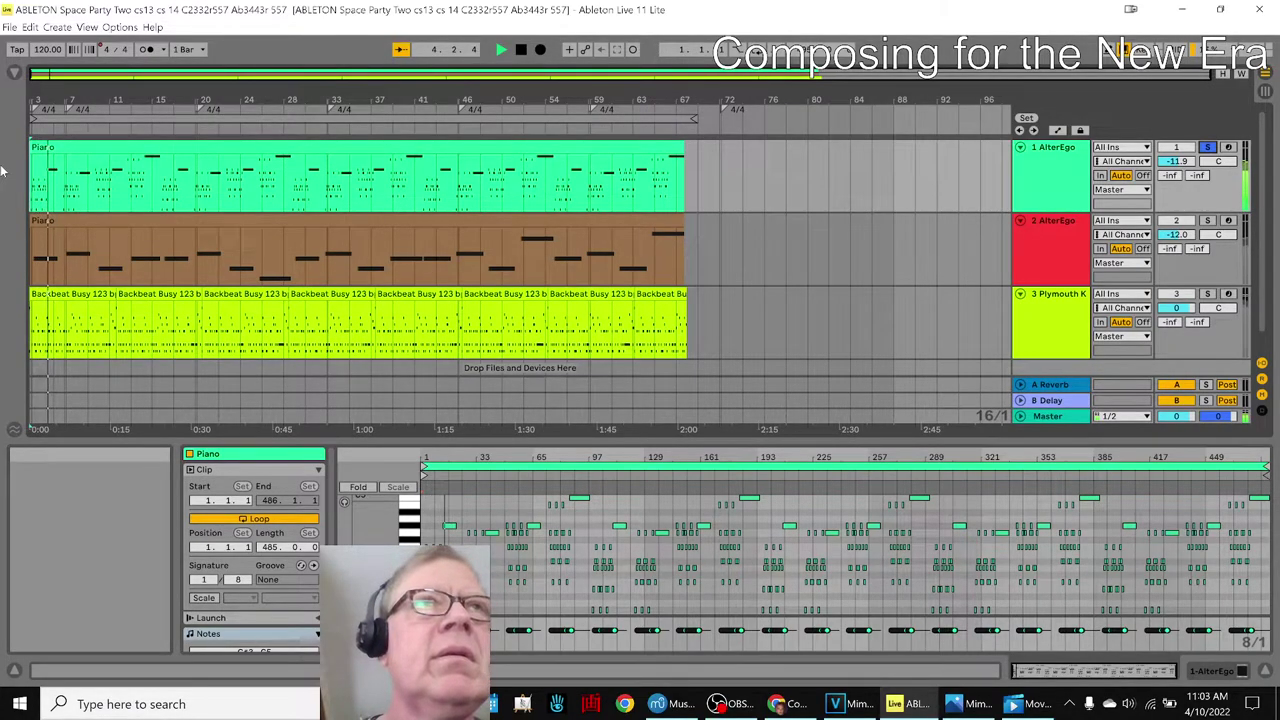
pyautogui.press('space')
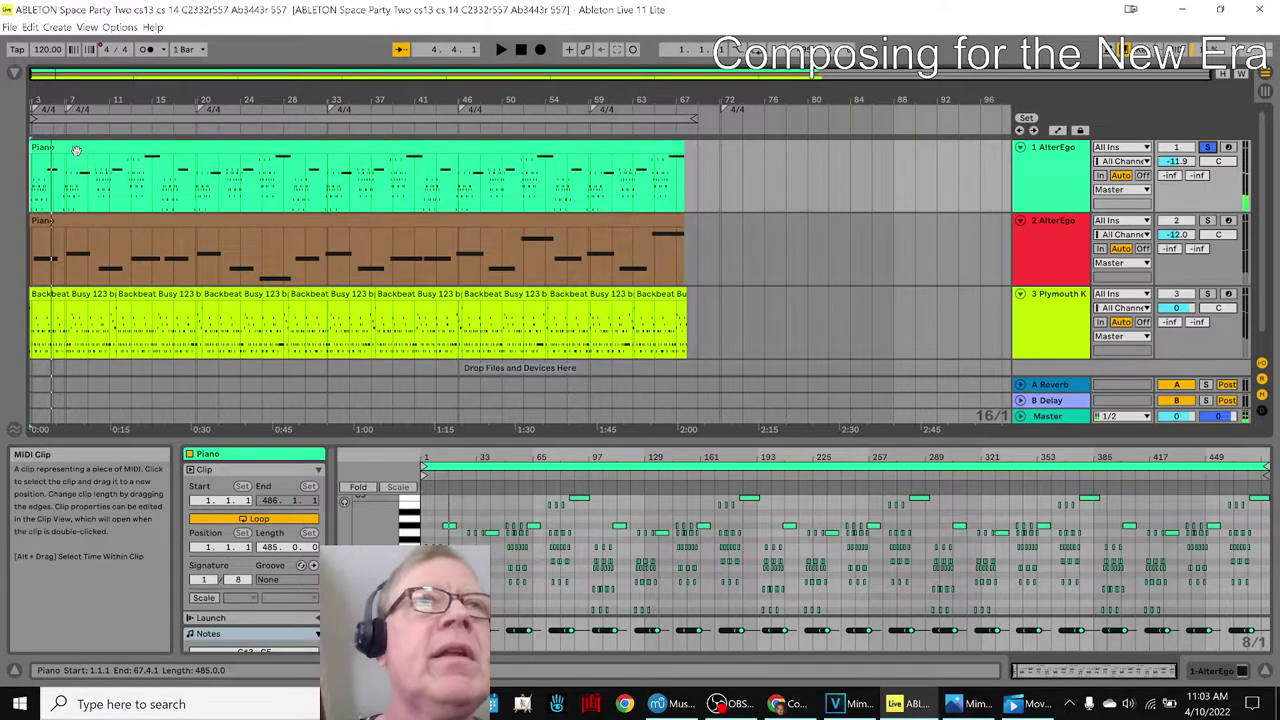
# Open the first track's AlterEgo plug-in, play a passage while watching its lyric line, and close the plug-in window.
pyautogui.click(76, 150)
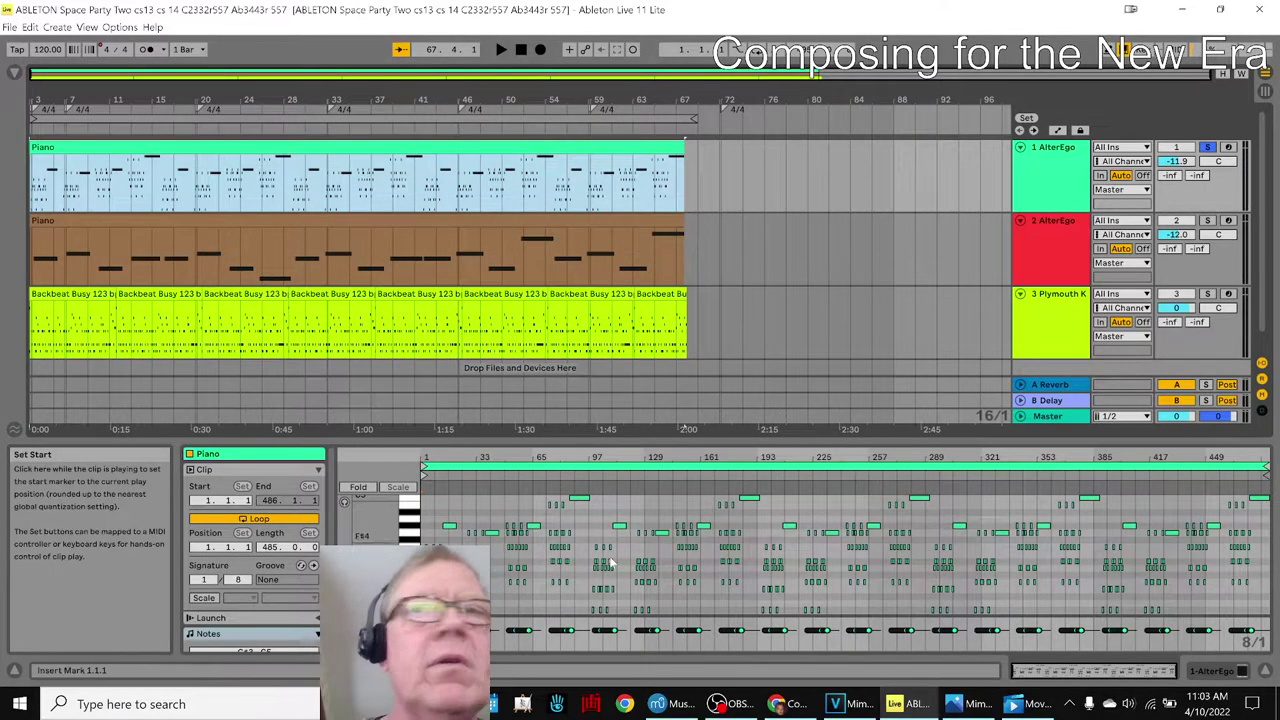
pyautogui.click(1208, 672)
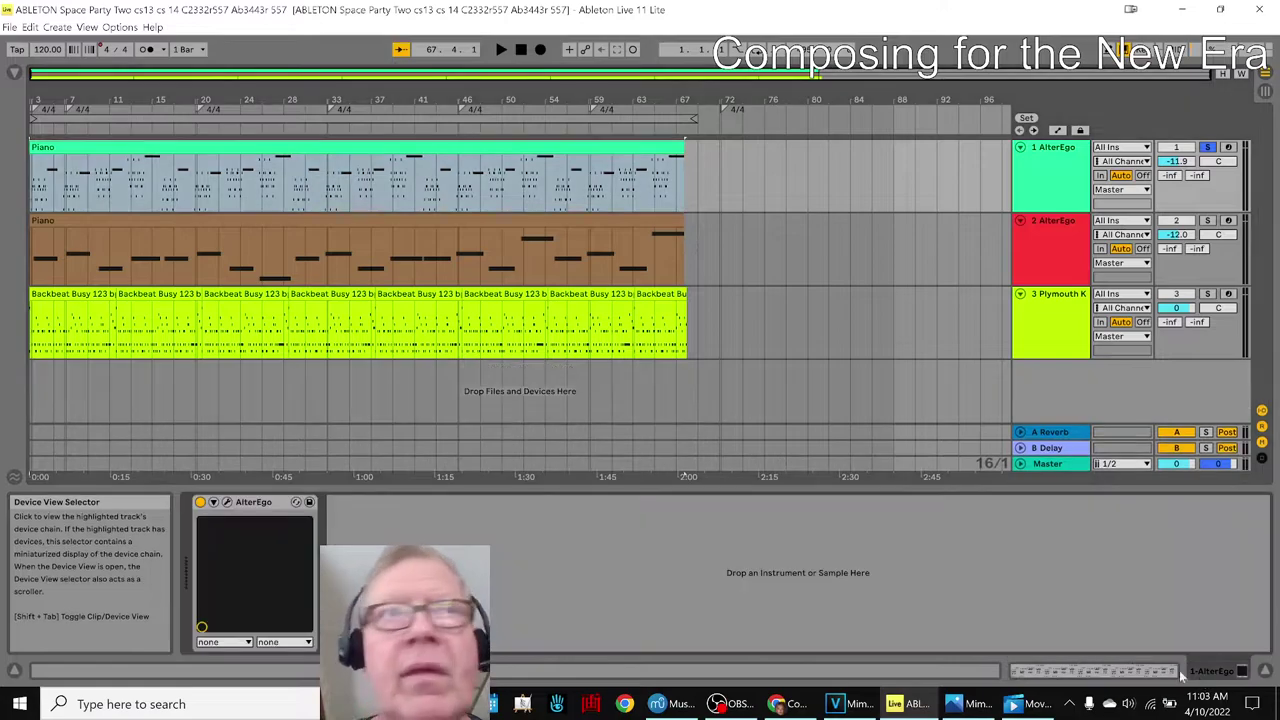
pyautogui.click(227, 502)
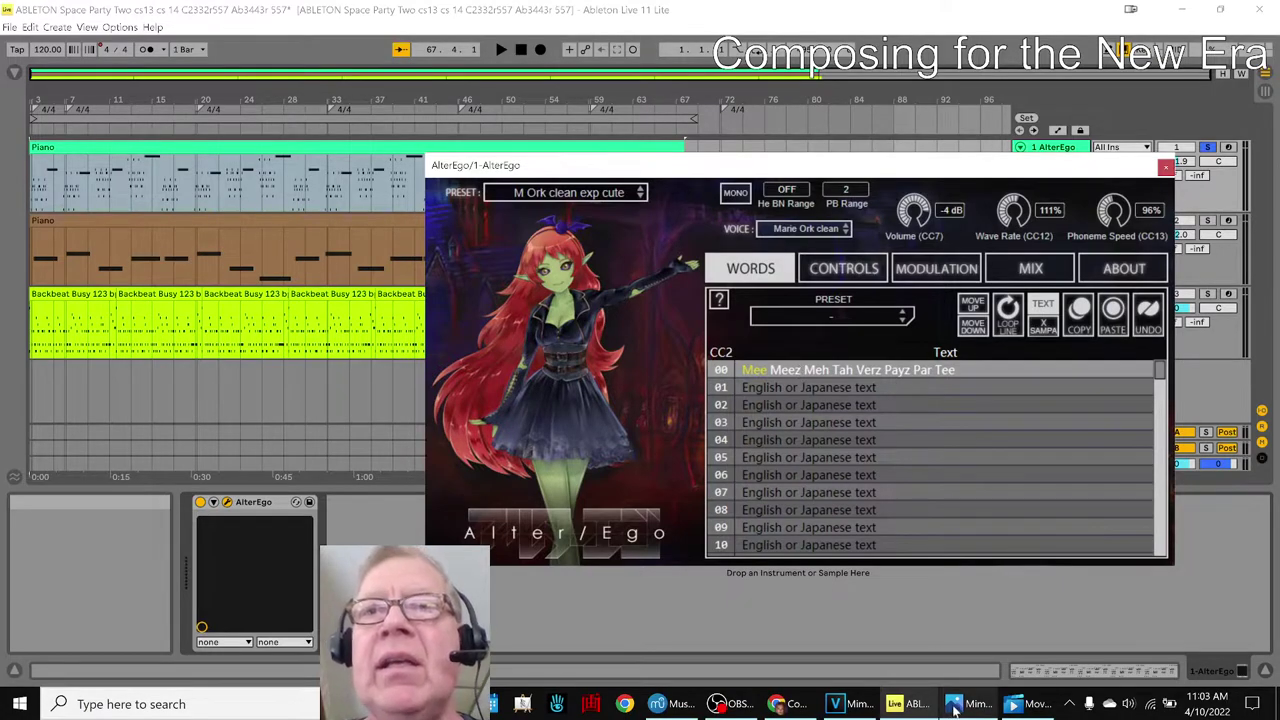
pyautogui.moveTo(955, 708)
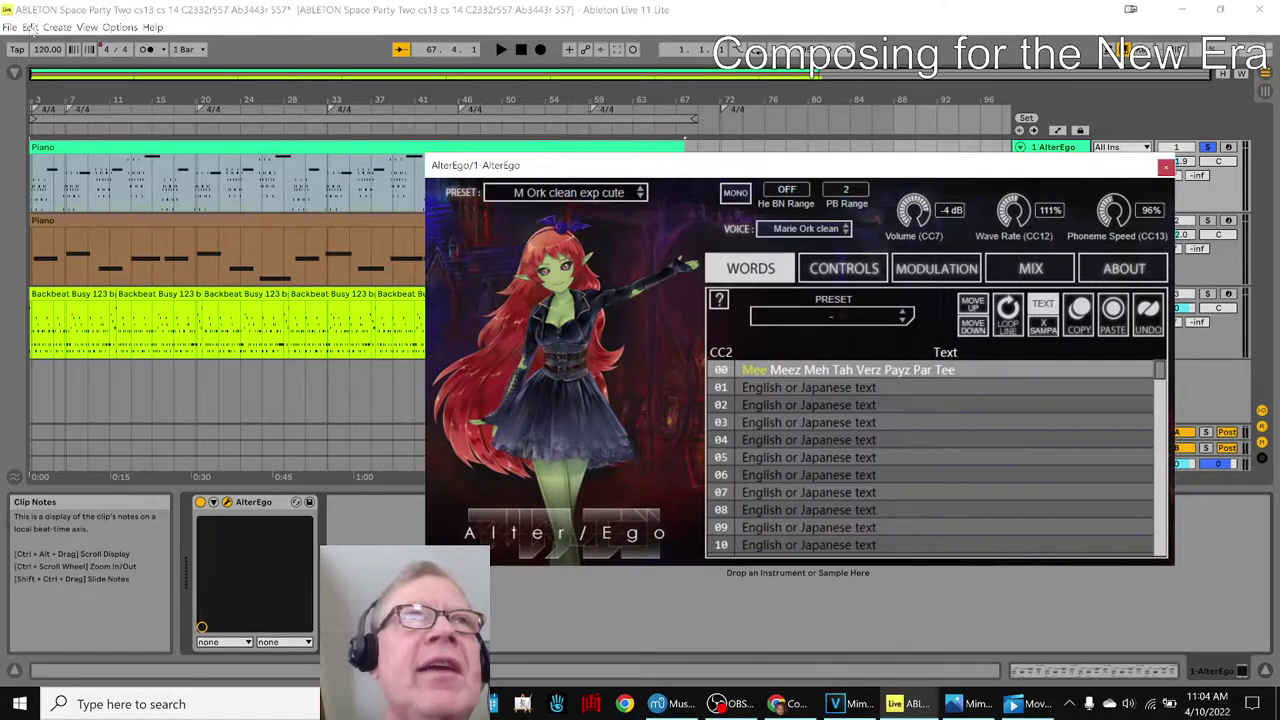
pyautogui.press('space')
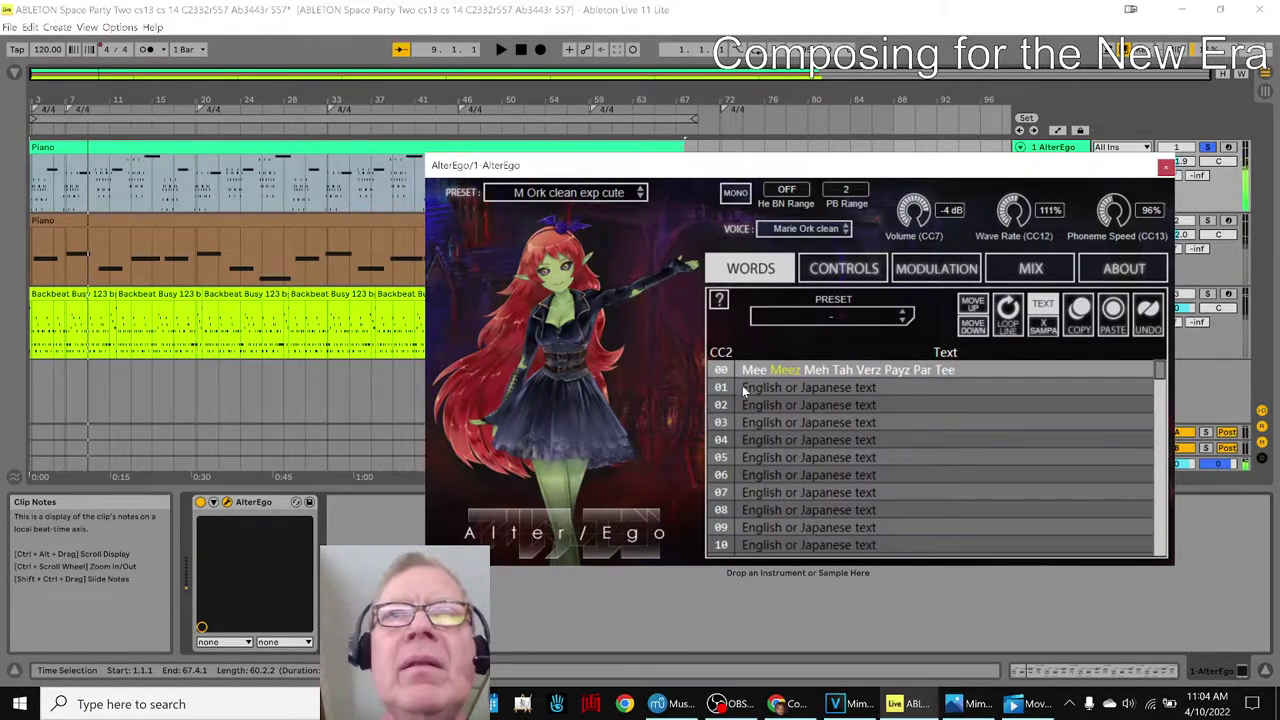
pyautogui.press('space')
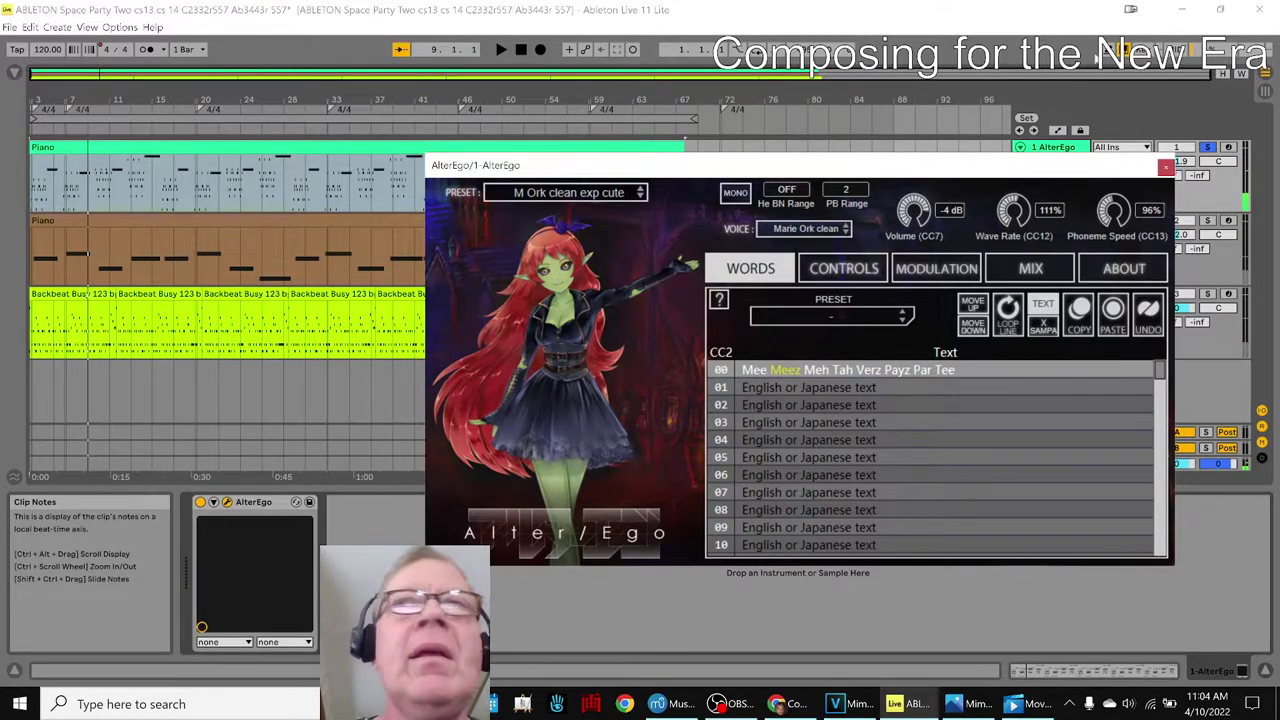
pyautogui.click(1165, 166)
# Solo the second AlterEgo track instead of the first and play it, viewing the AlterEgo plug-in window briefly during playback.
pyautogui.click(1207, 147)
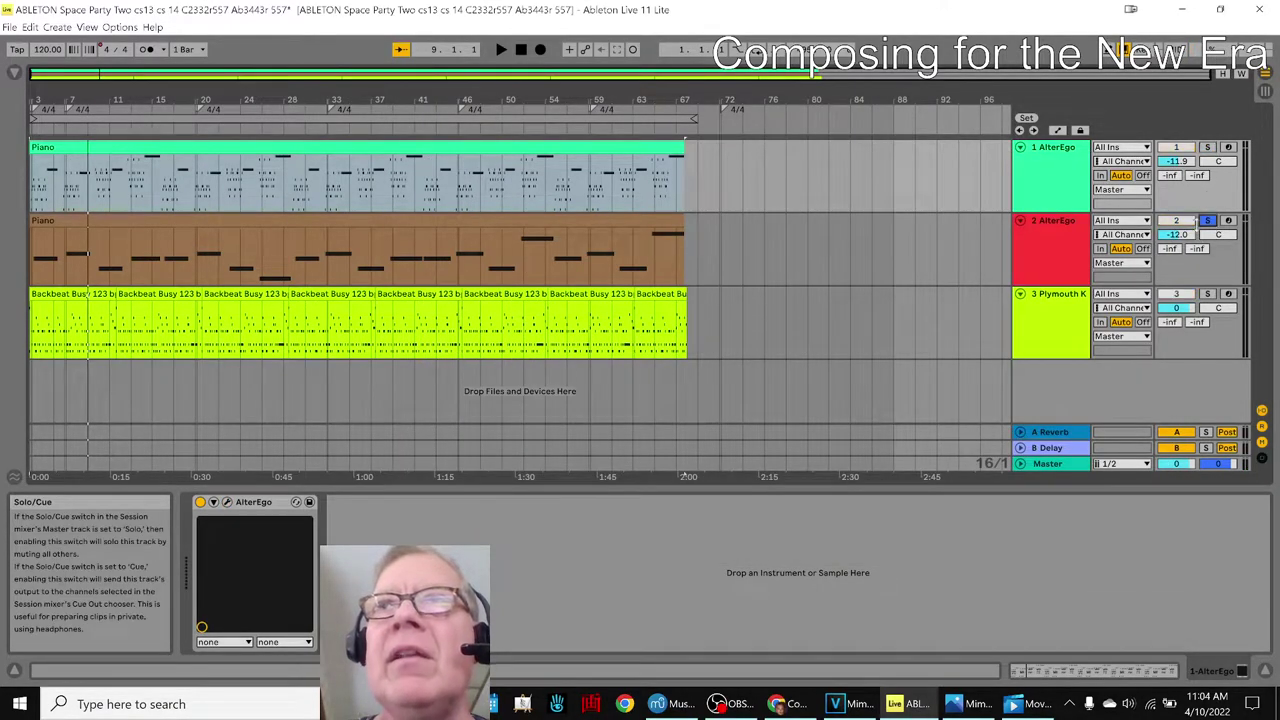
pyautogui.click(1207, 220)
pyautogui.press('space')
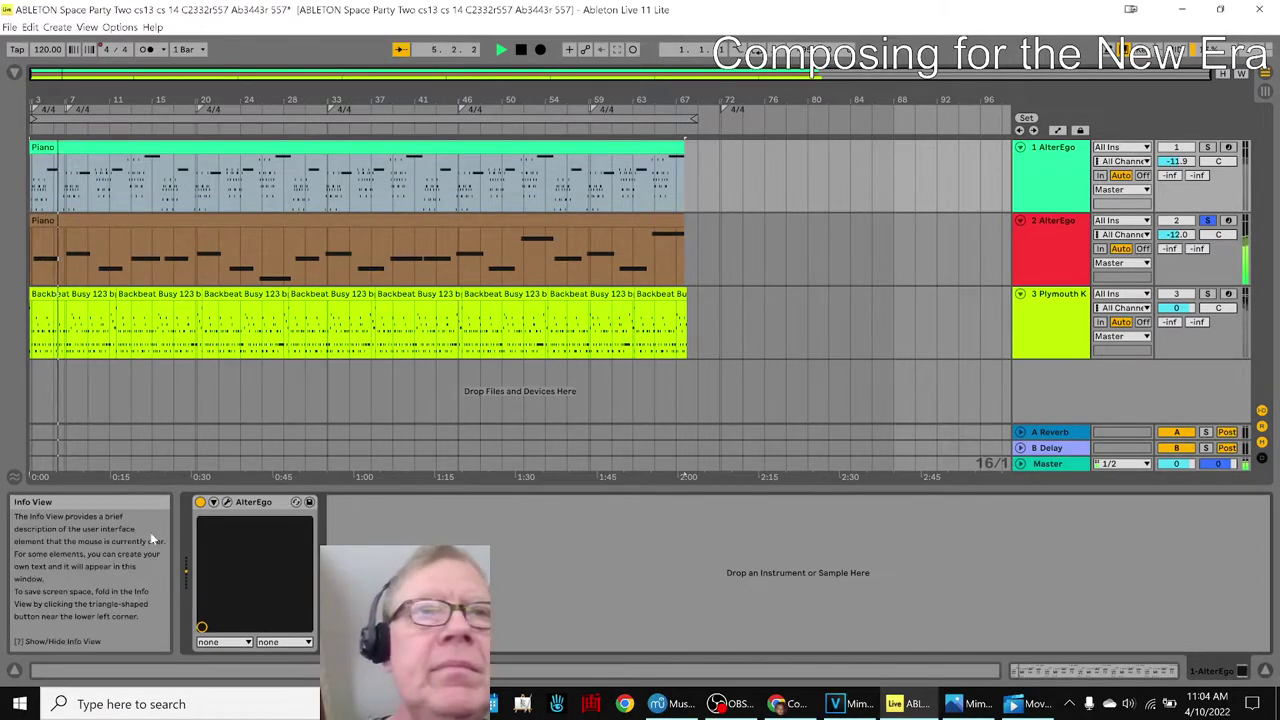
pyautogui.click(228, 502)
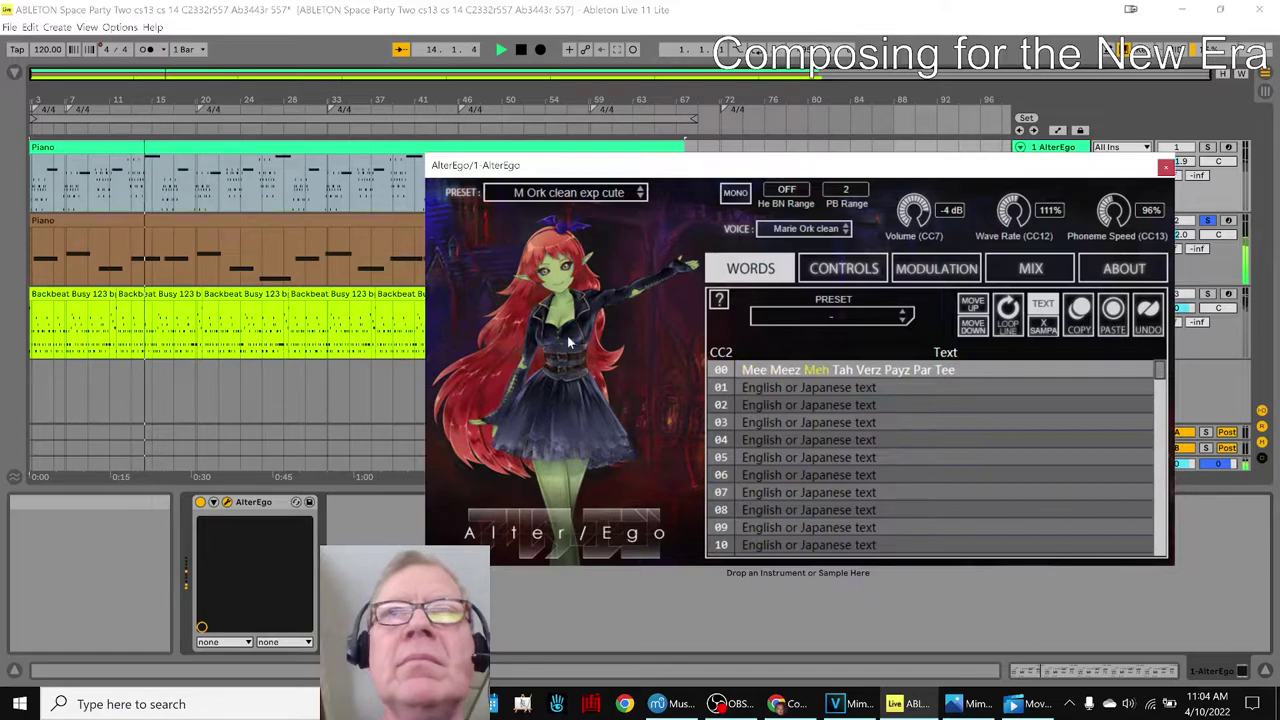
pyautogui.click(1165, 167)
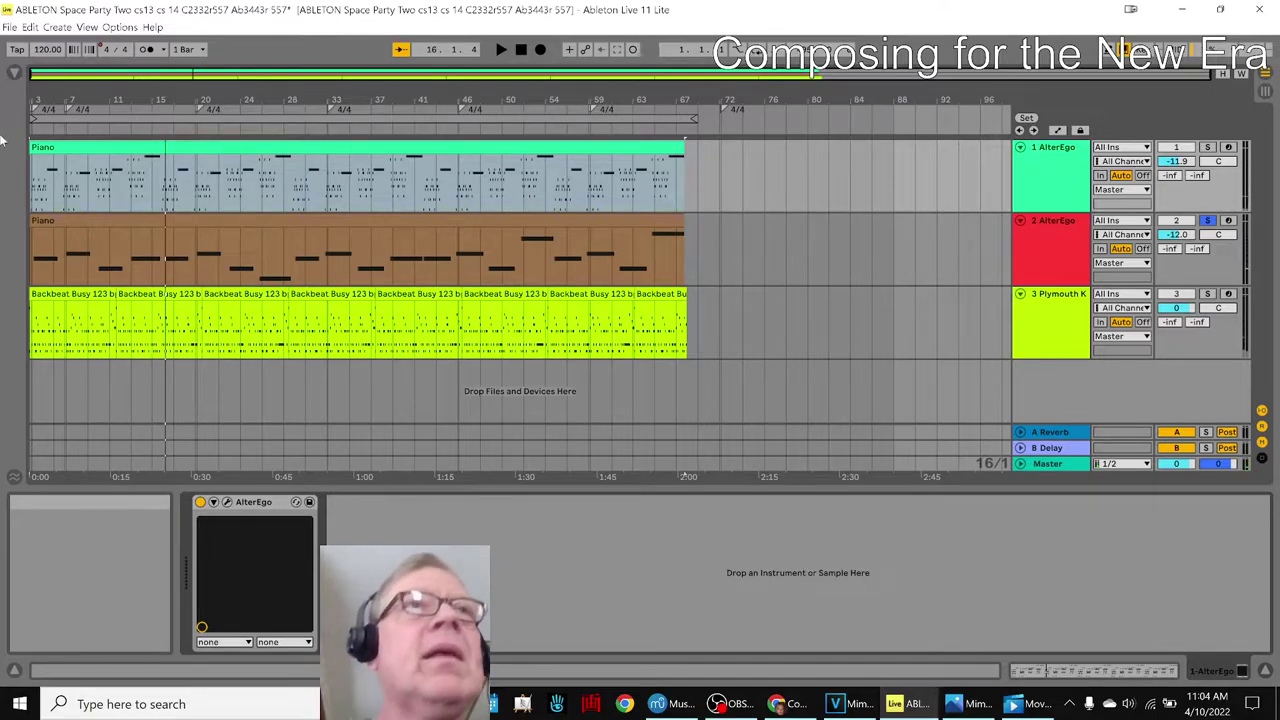
# Switch to VEGAS Pro and select the VOCALOID track to show its waveform and volume.
pyautogui.click(835, 703)
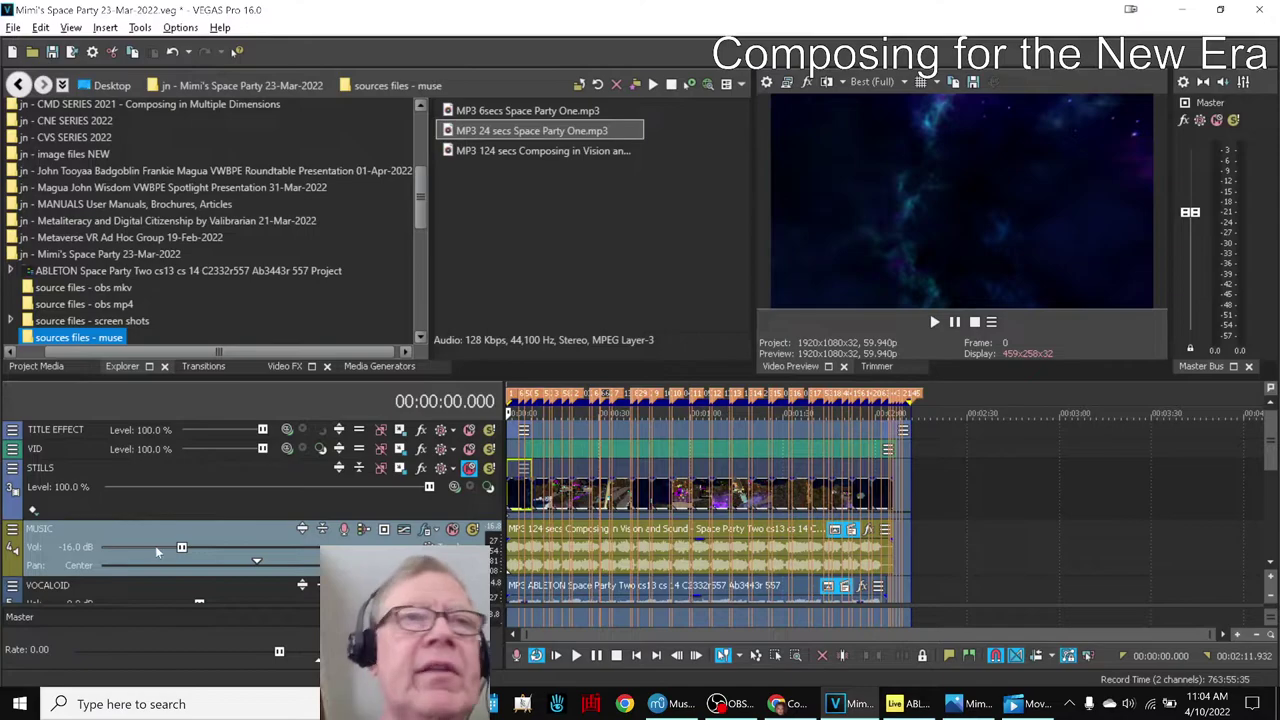
pyautogui.click(58, 590)
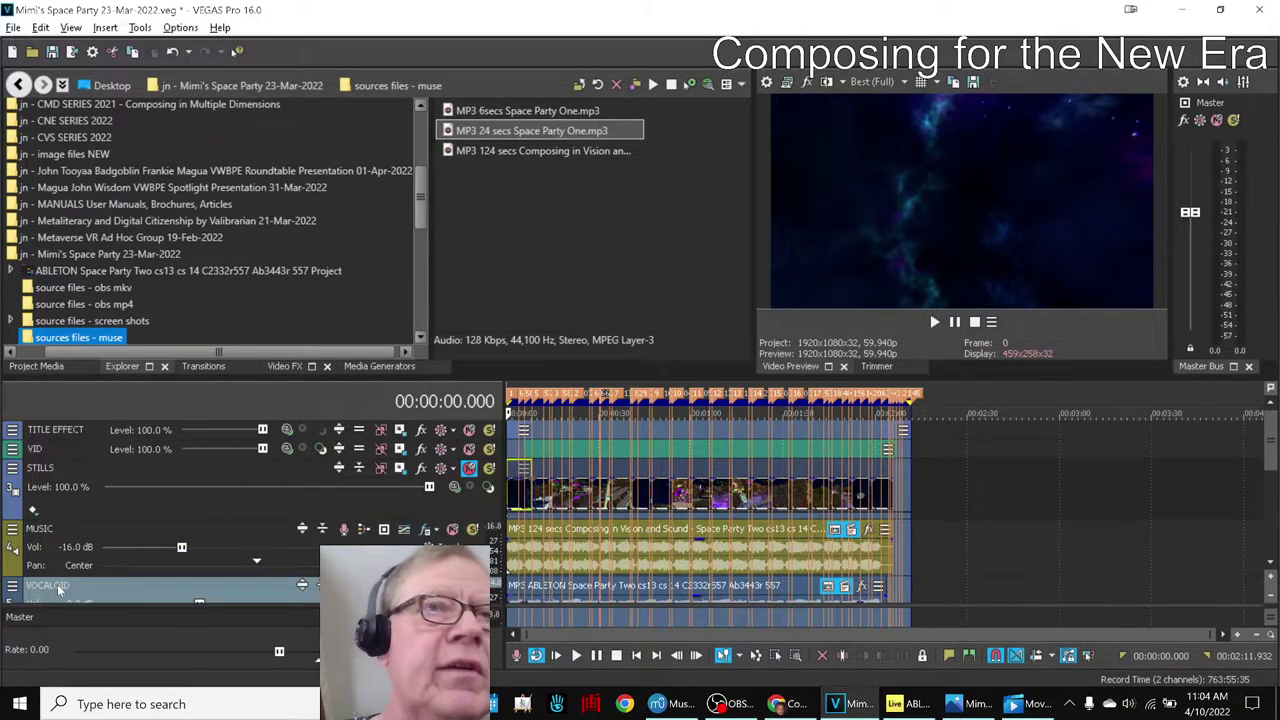
pyautogui.scroll(-3, 1268, 460)
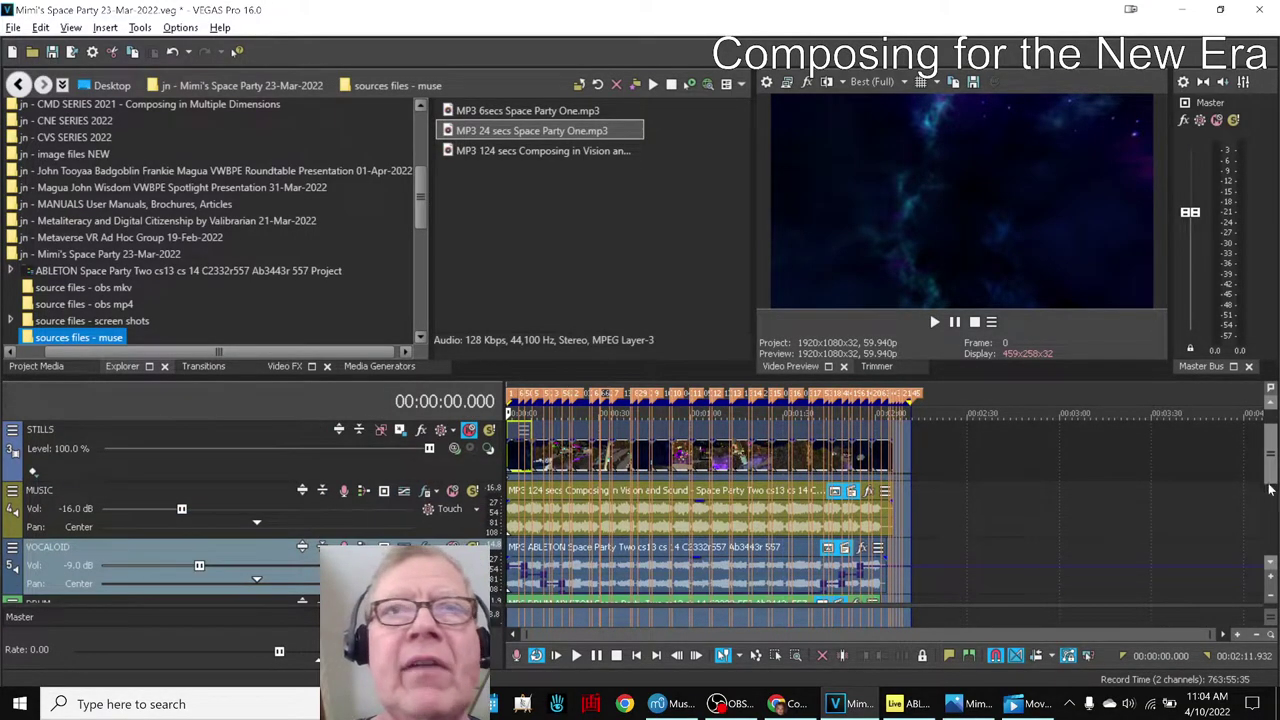
# Switch to Ableton Live, solo the 3 Plymouth K drum track, and briefly check the MuseScore score.
pyautogui.click(905, 705)
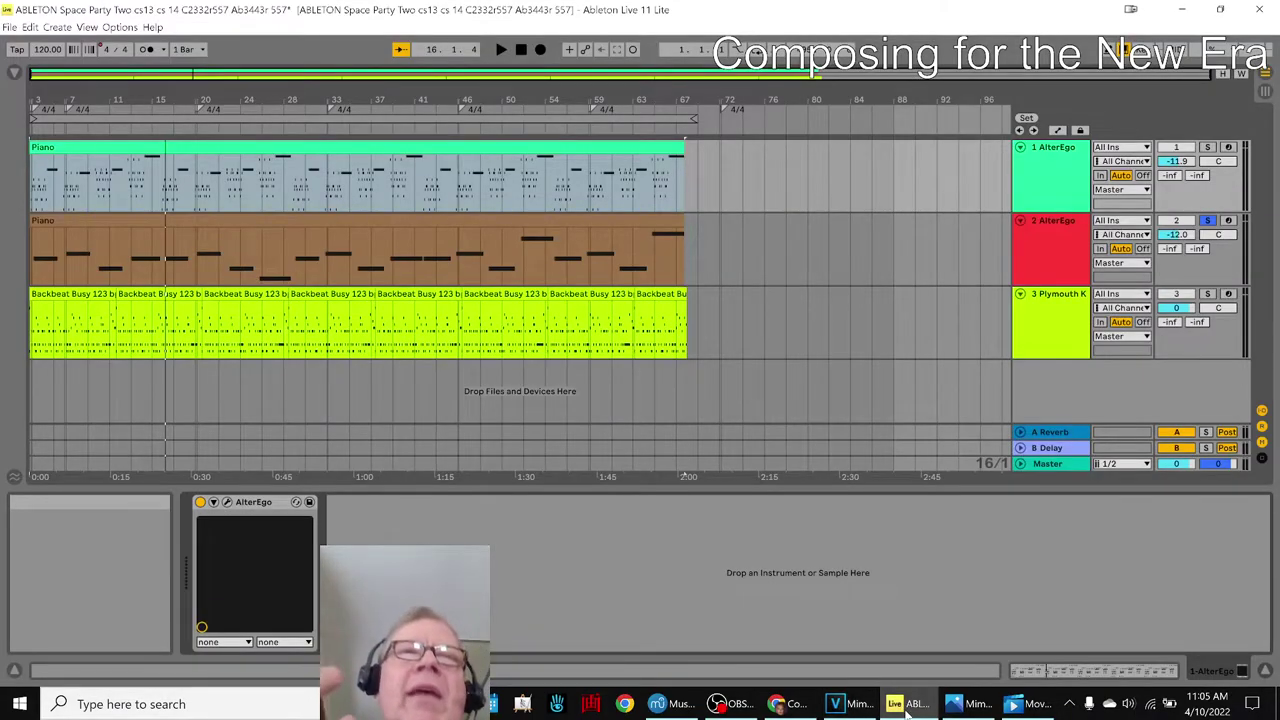
pyautogui.click(1209, 294)
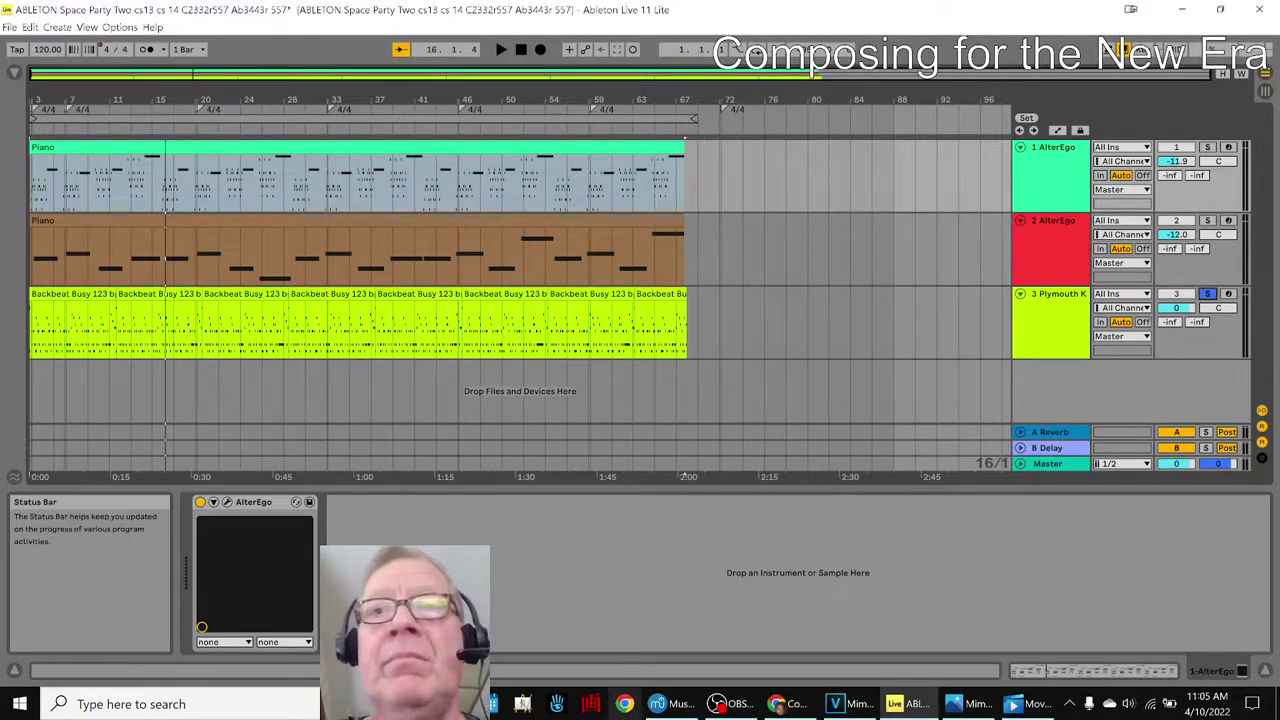
pyautogui.click(667, 705)
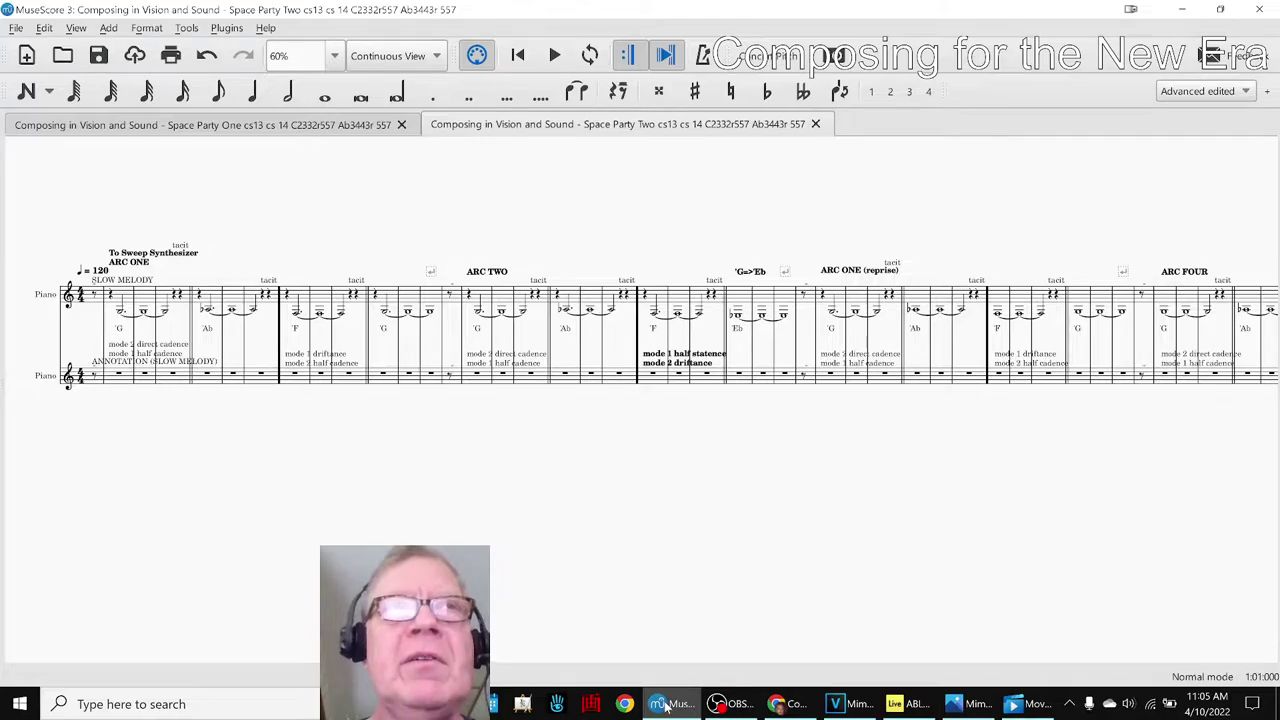
pyautogui.click(664, 705)
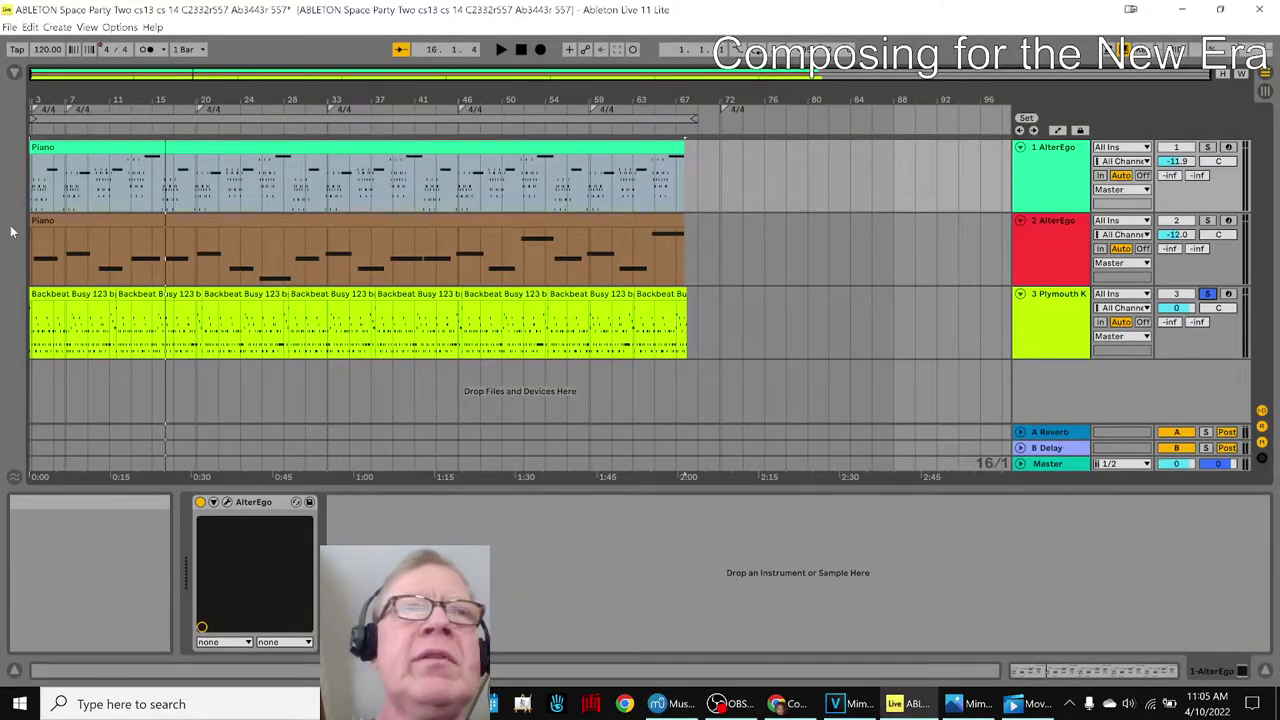
# Show the Ableton browser's Clips list, widen it to read the full names, and find the Backbeat clips.
pyautogui.click(14, 74)
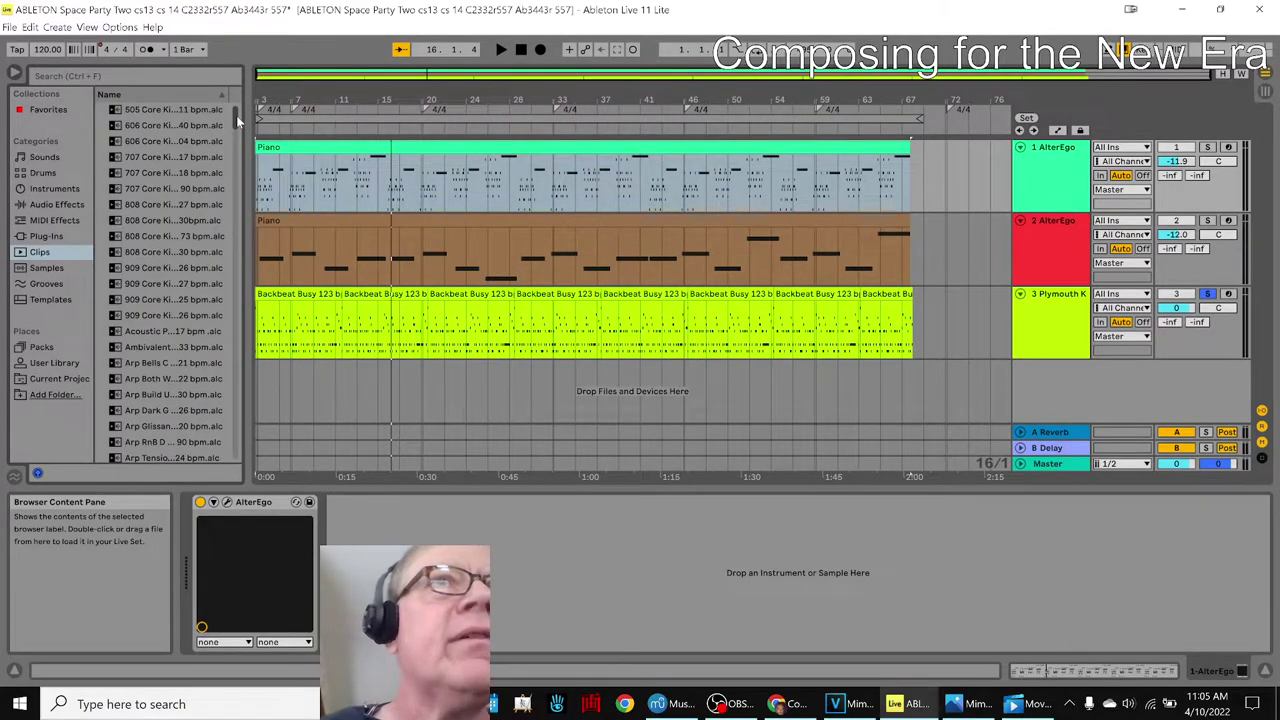
pyautogui.moveTo(246, 140); pyautogui.dragTo(314, 145)
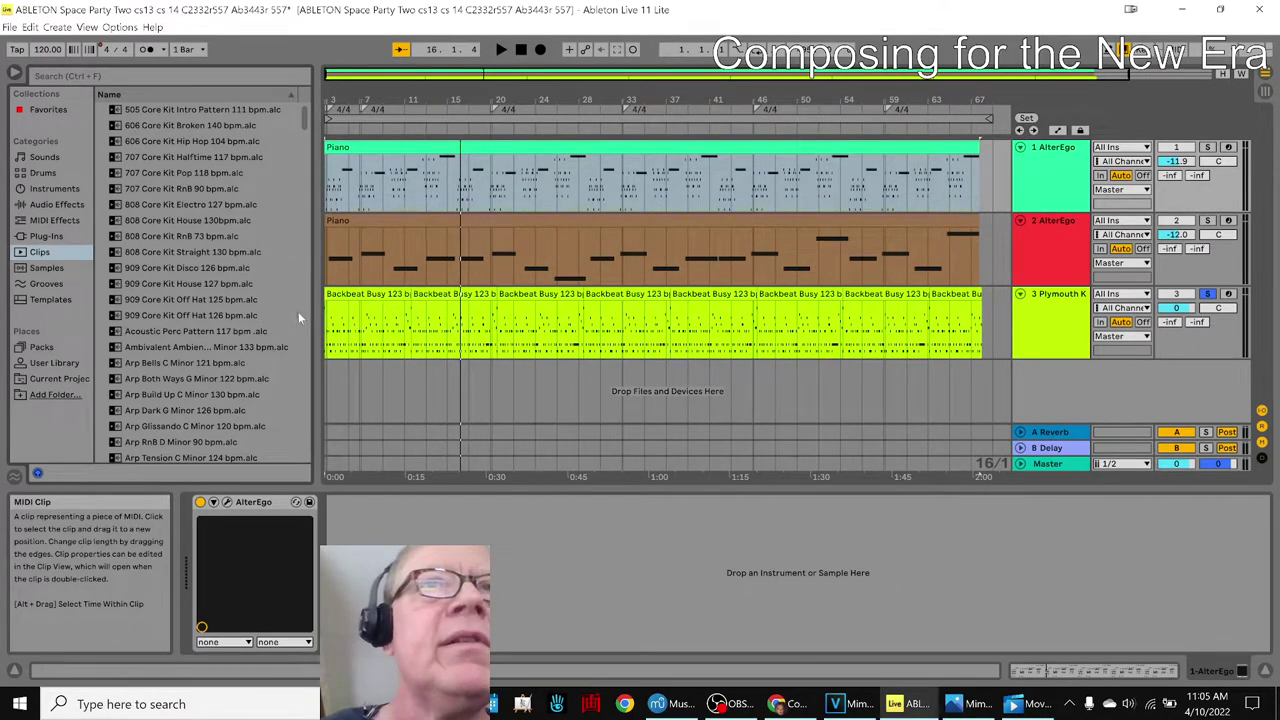
pyautogui.scroll(-5, 228, 338)
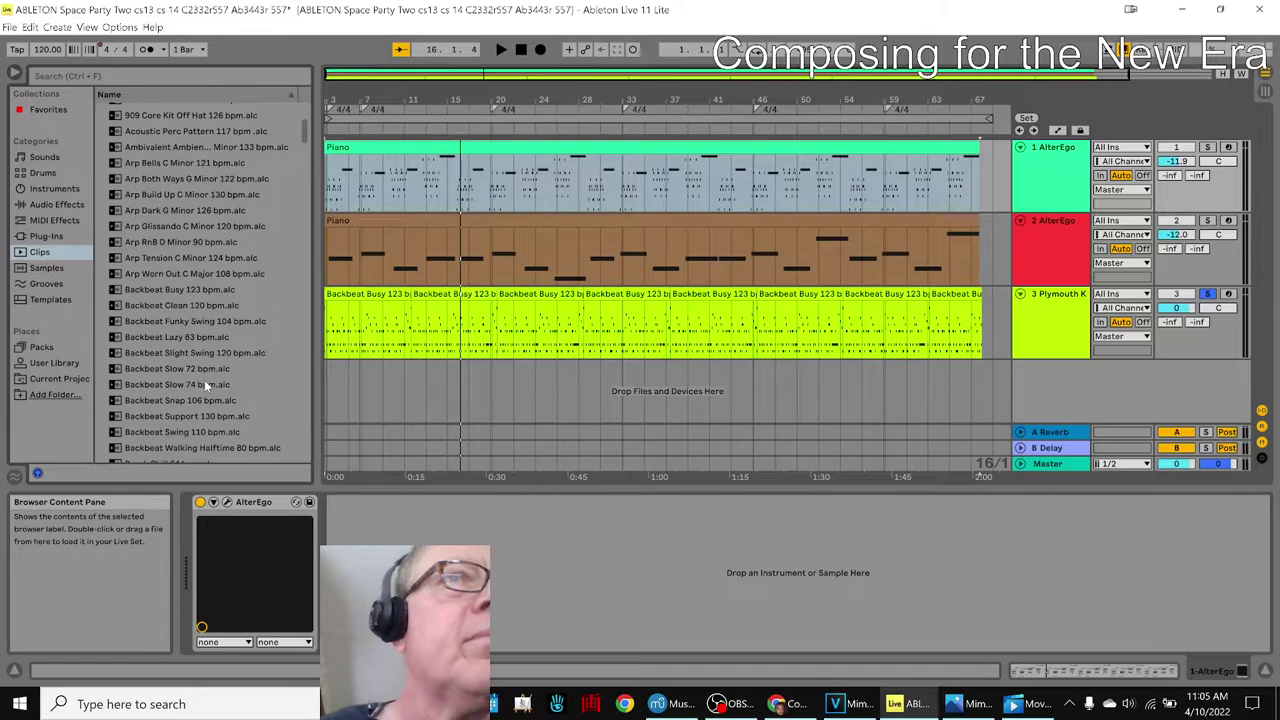
# Preview the Backbeat Busy 123 bpm, Arp Worn Out C Major 108 bpm and Backbeat Funky Swing 104 bpm clips.
pyautogui.click(201, 290)
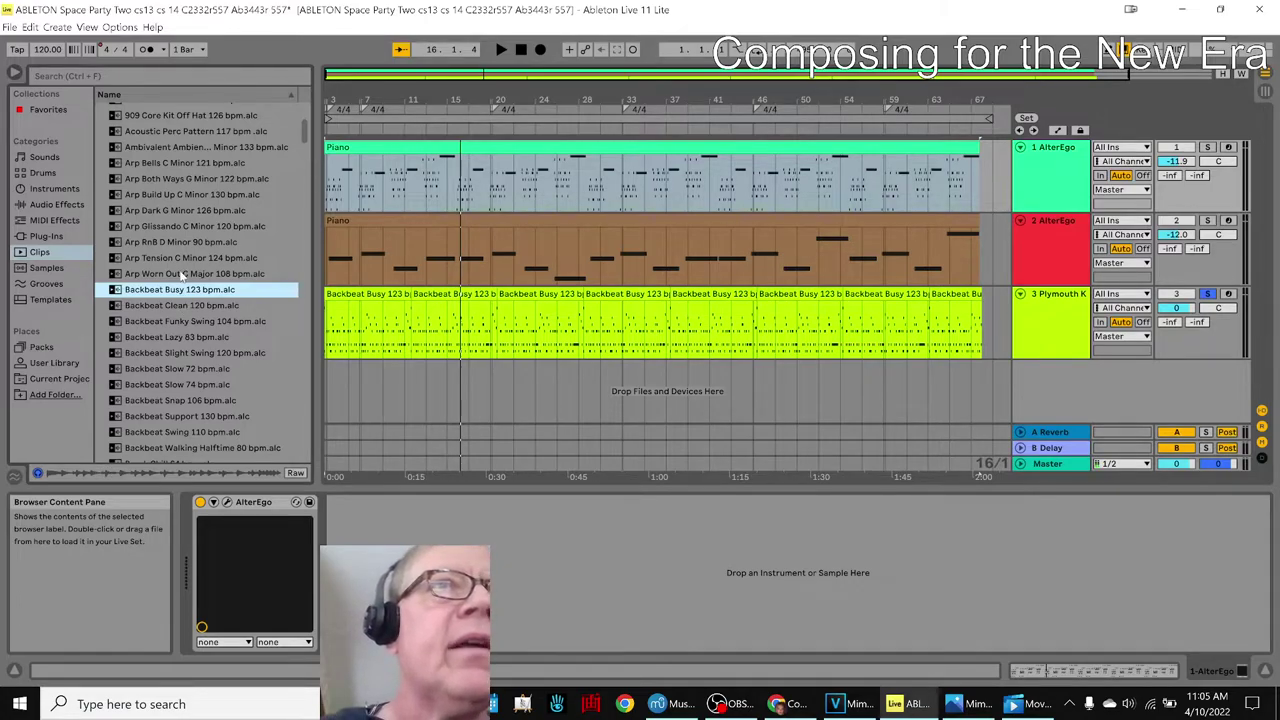
pyautogui.click(183, 274)
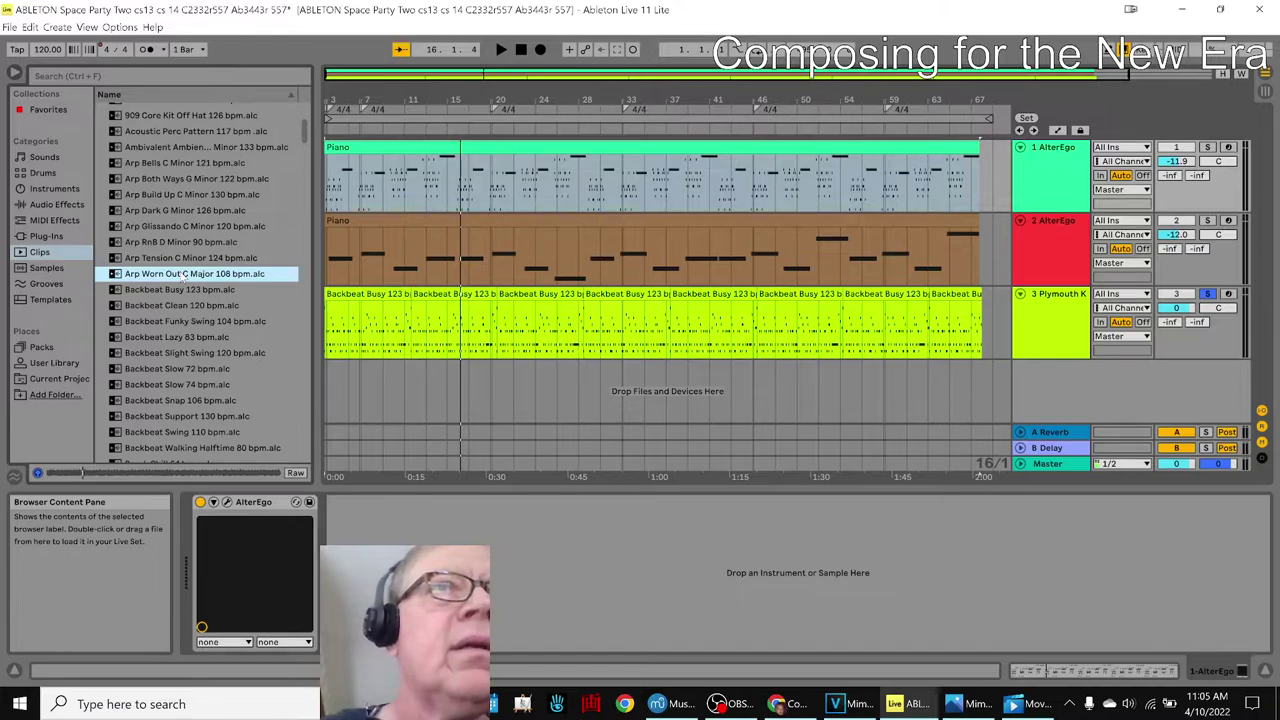
pyautogui.click(182, 326)
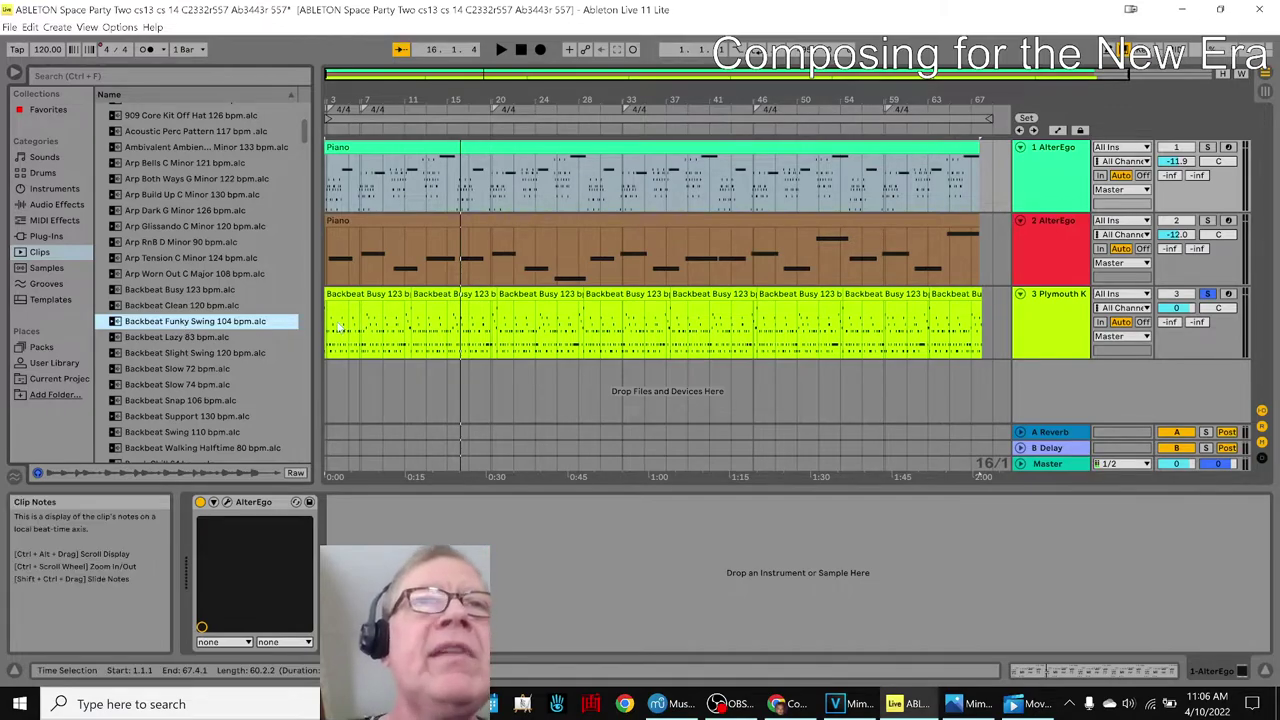
# Select the Backbeat Busy 123 bpm clip in the browser and its last copy on the 3 Plymouth K track.
pyautogui.click(144, 288)
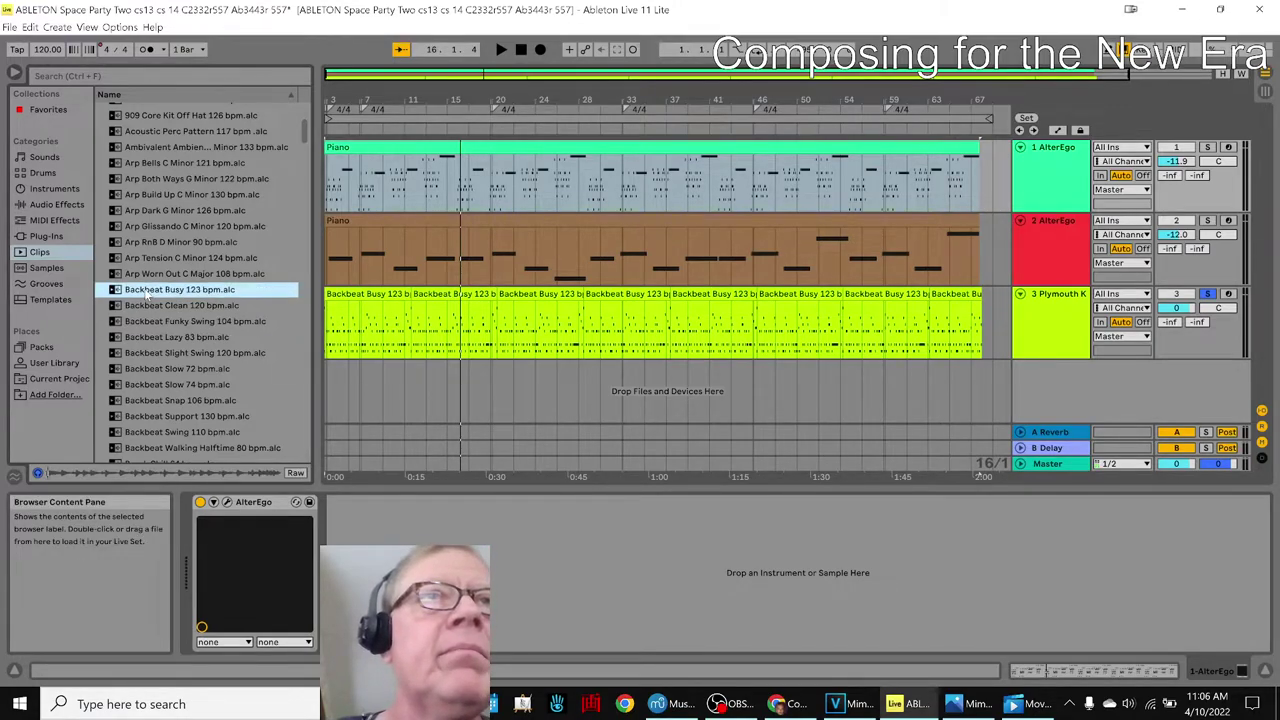
pyautogui.click(344, 322)
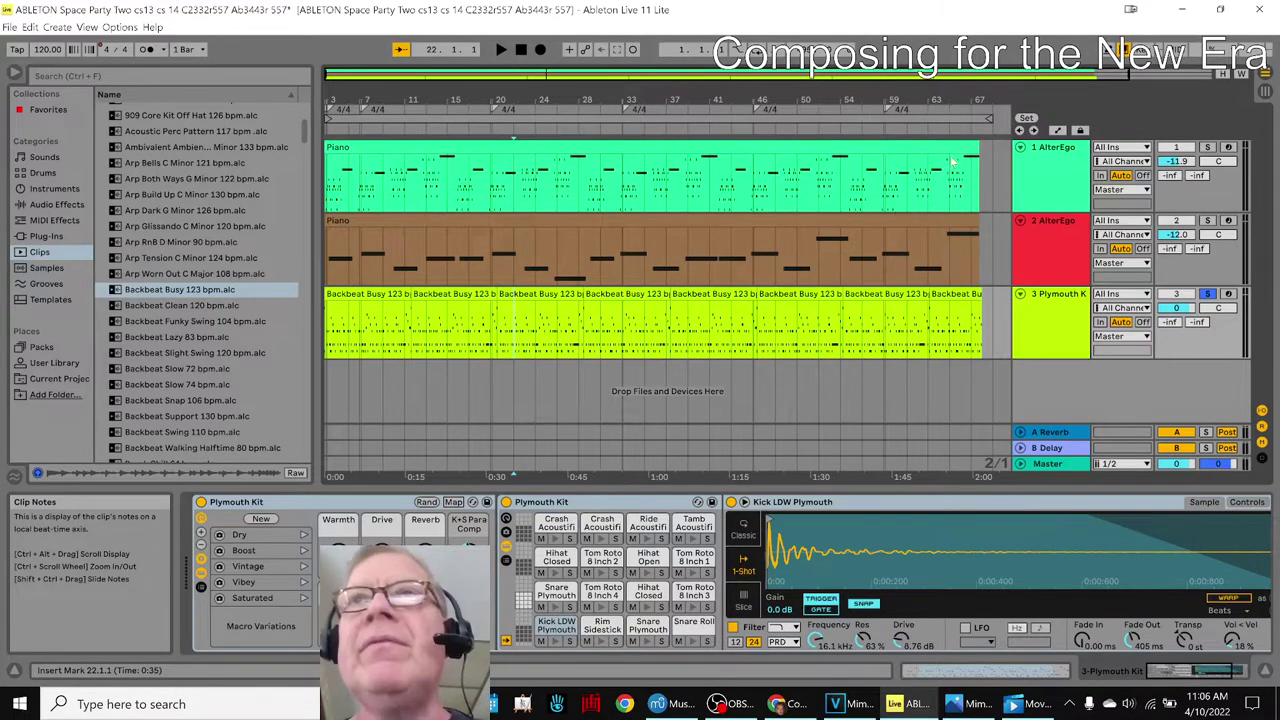
pyautogui.click(978, 343)
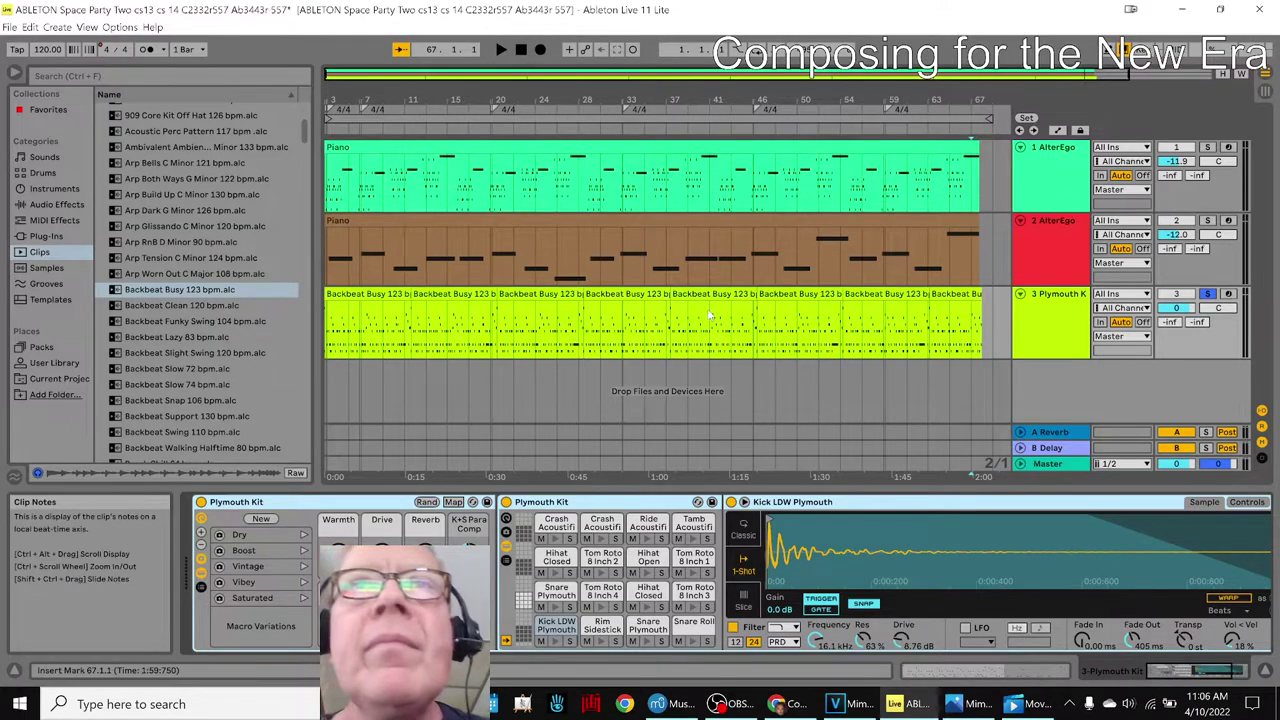
pyautogui.click(942, 296)
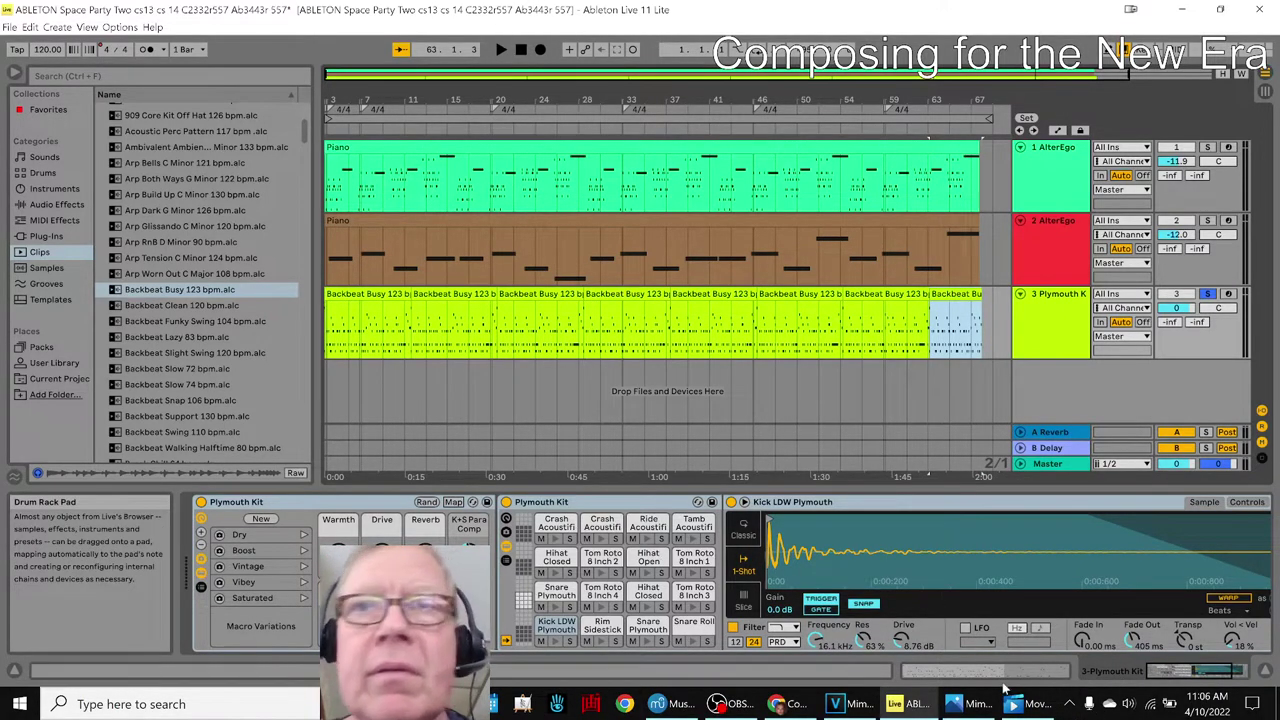
# Display the MIDI notes of the selected Backbeat Busy clip, fitted to show all eight bars.
pyautogui.hotkey('shift', 'Tab')
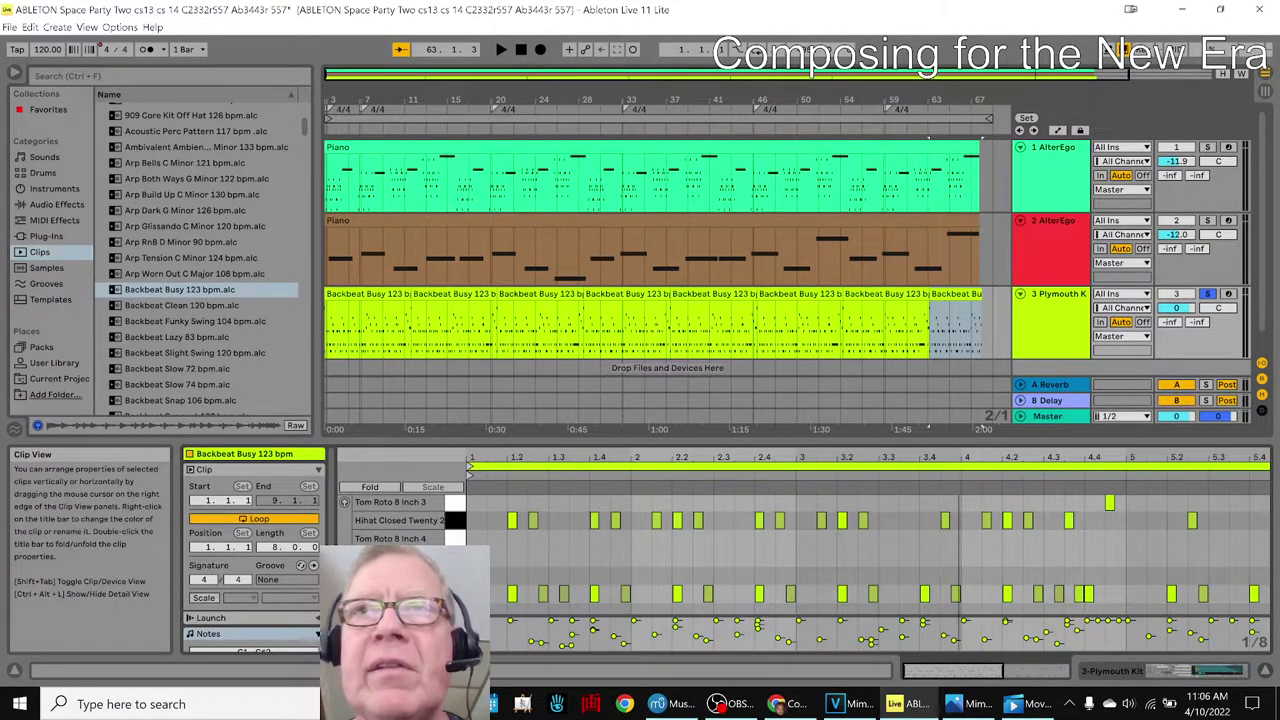
pyautogui.press('-')
pyautogui.press('-')
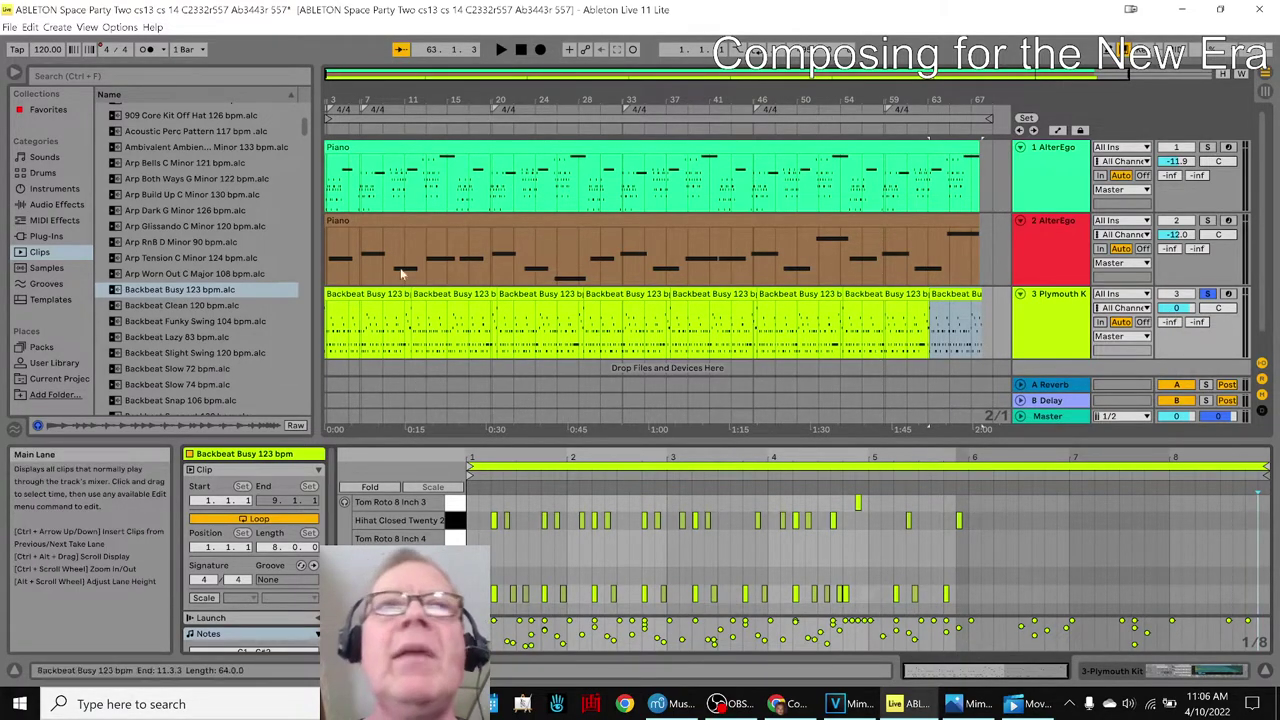
# Play the soloed drum track from bar 1 for a few bars and stop playback.
pyautogui.click(523, 52)
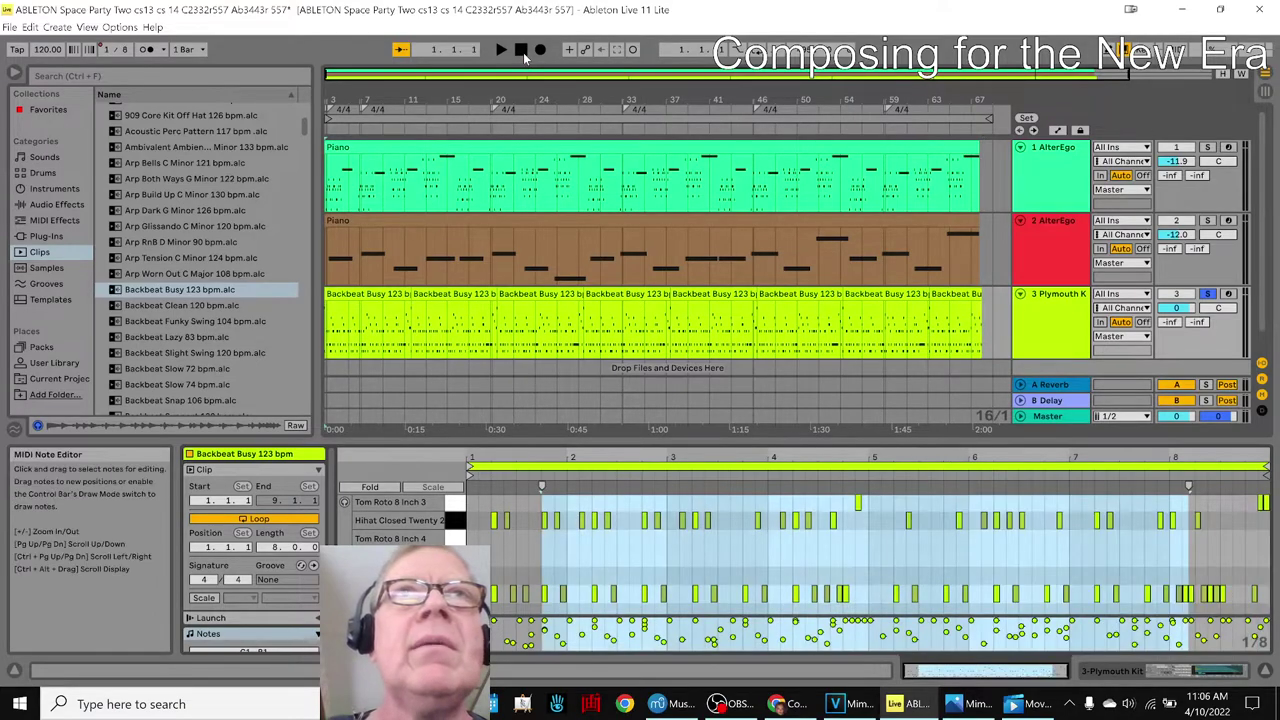
pyautogui.press('space')
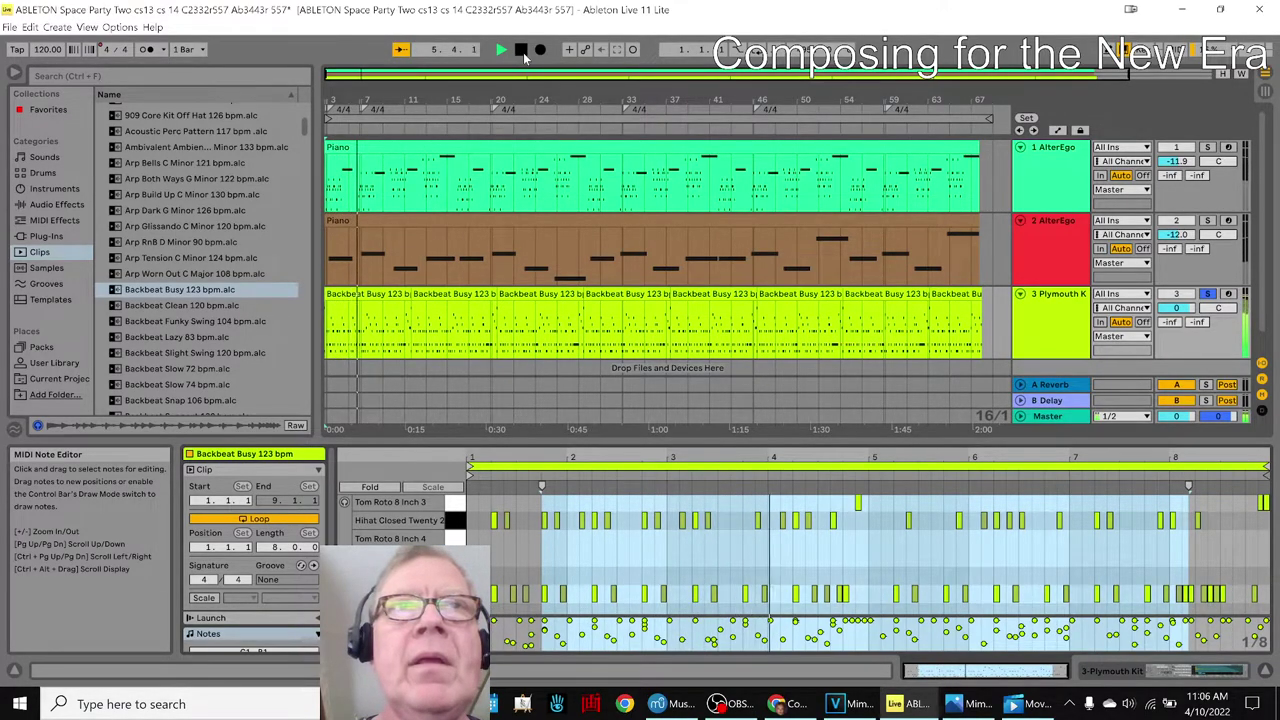
pyautogui.click(521, 50)
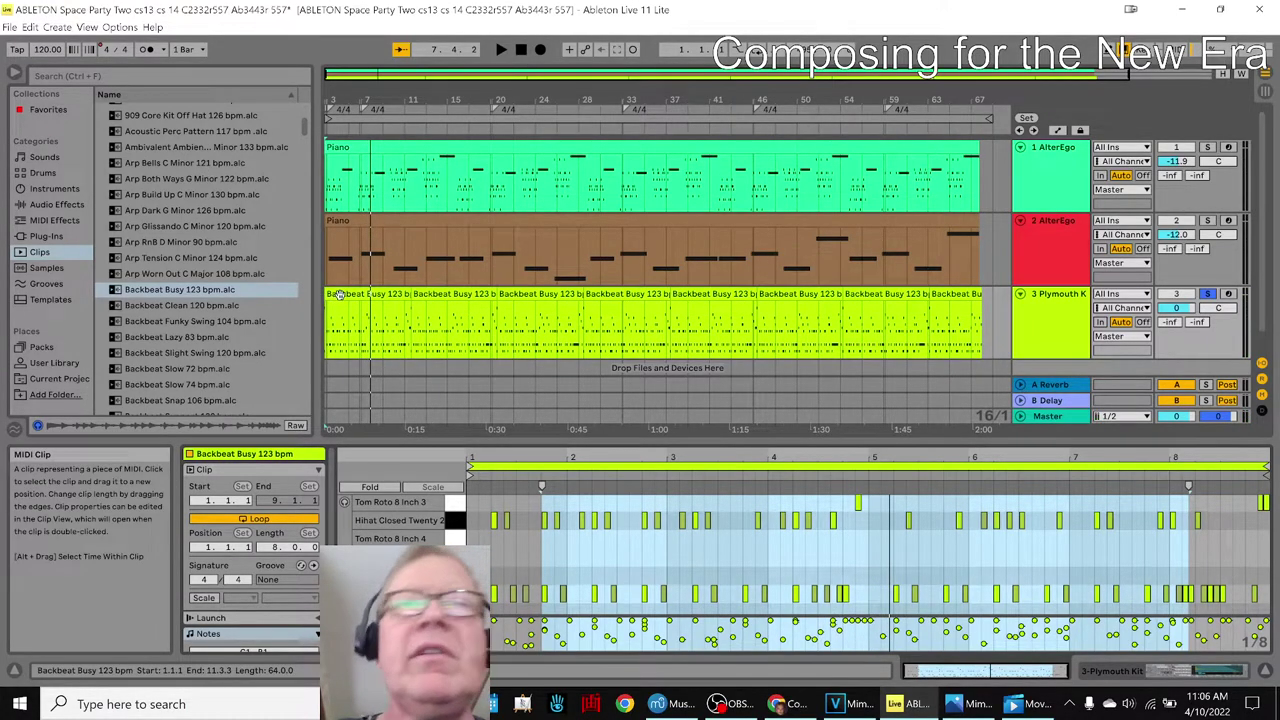
# Switch to VEGAS Pro and enlarge the video preview by shrinking the timeline area and narrowing the file explorer.
pyautogui.click(1183, 10)
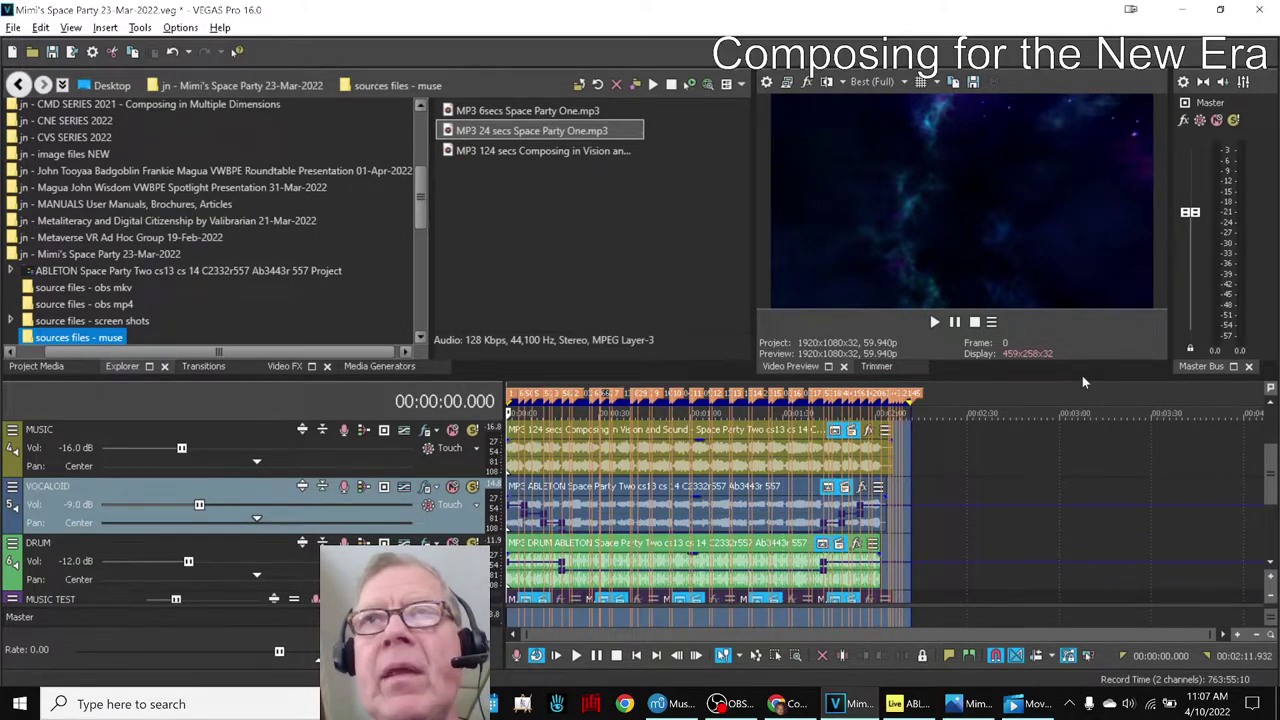
pyautogui.moveTo(1082, 377); pyautogui.dragTo(1093, 516)
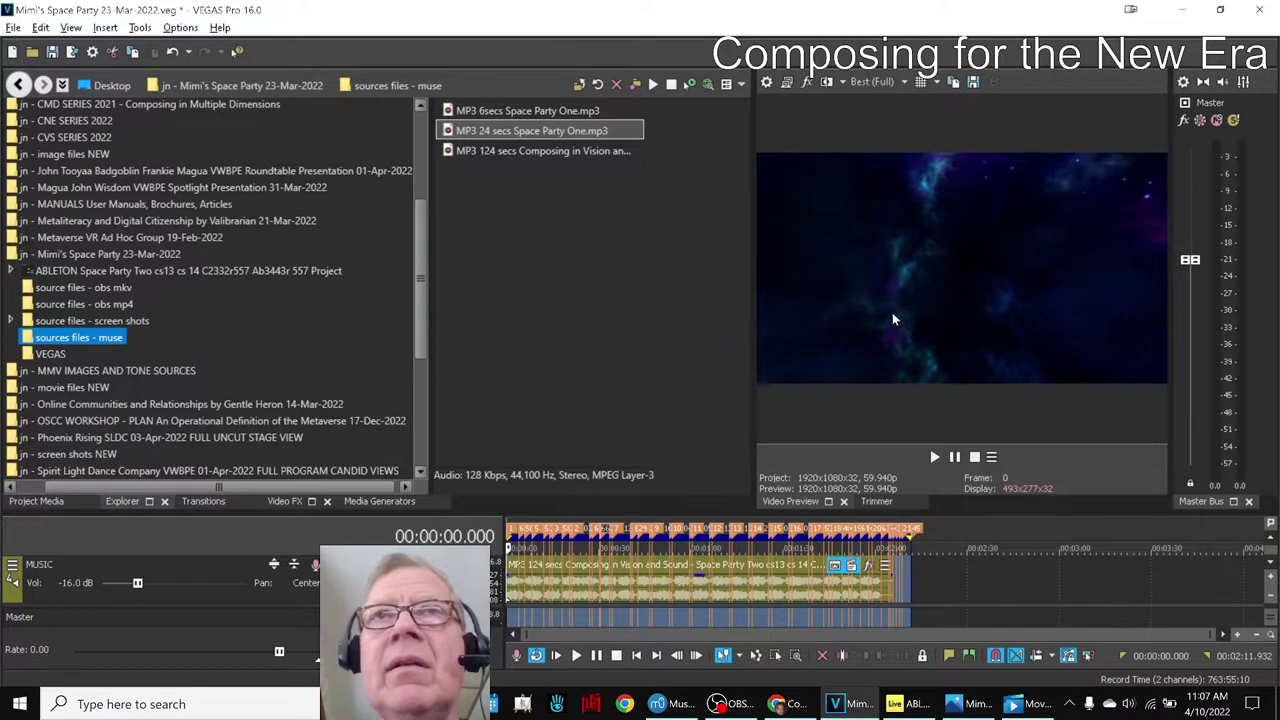
pyautogui.moveTo(753, 229); pyautogui.dragTo(476, 252)
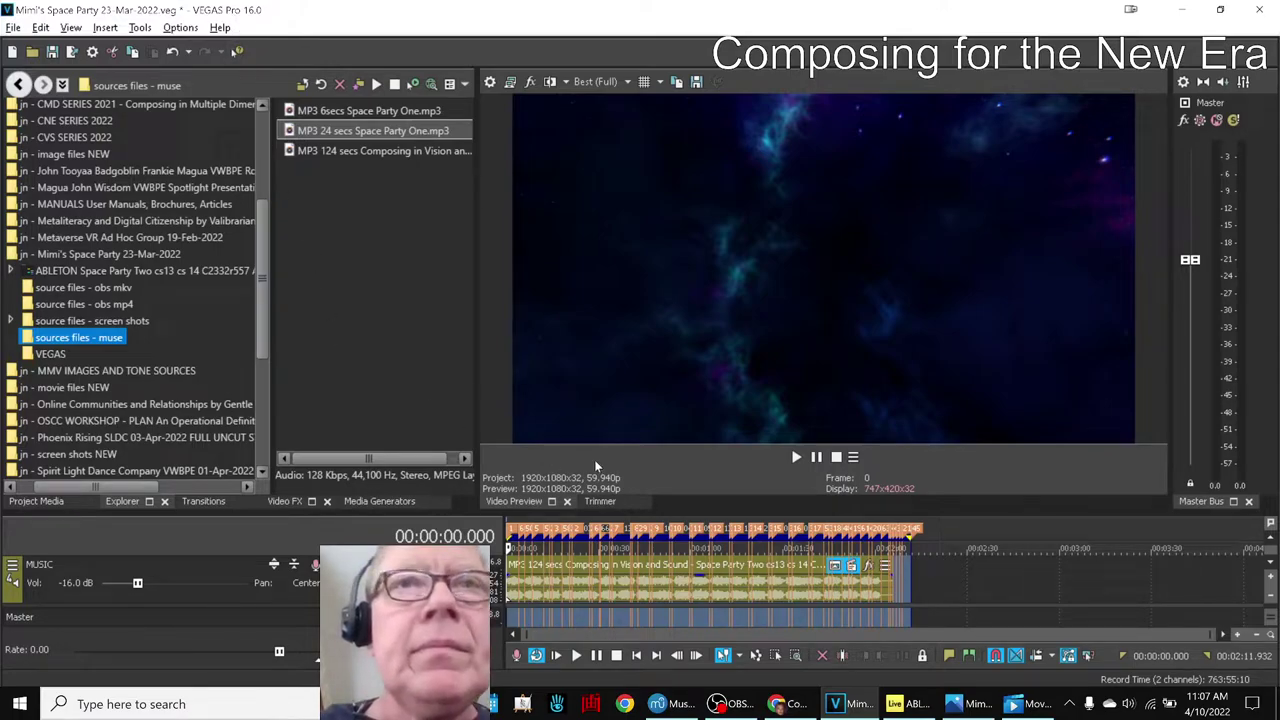
# Clear the timeline's time selection and play the Space Party video from the start.
pyautogui.click(1028, 527)
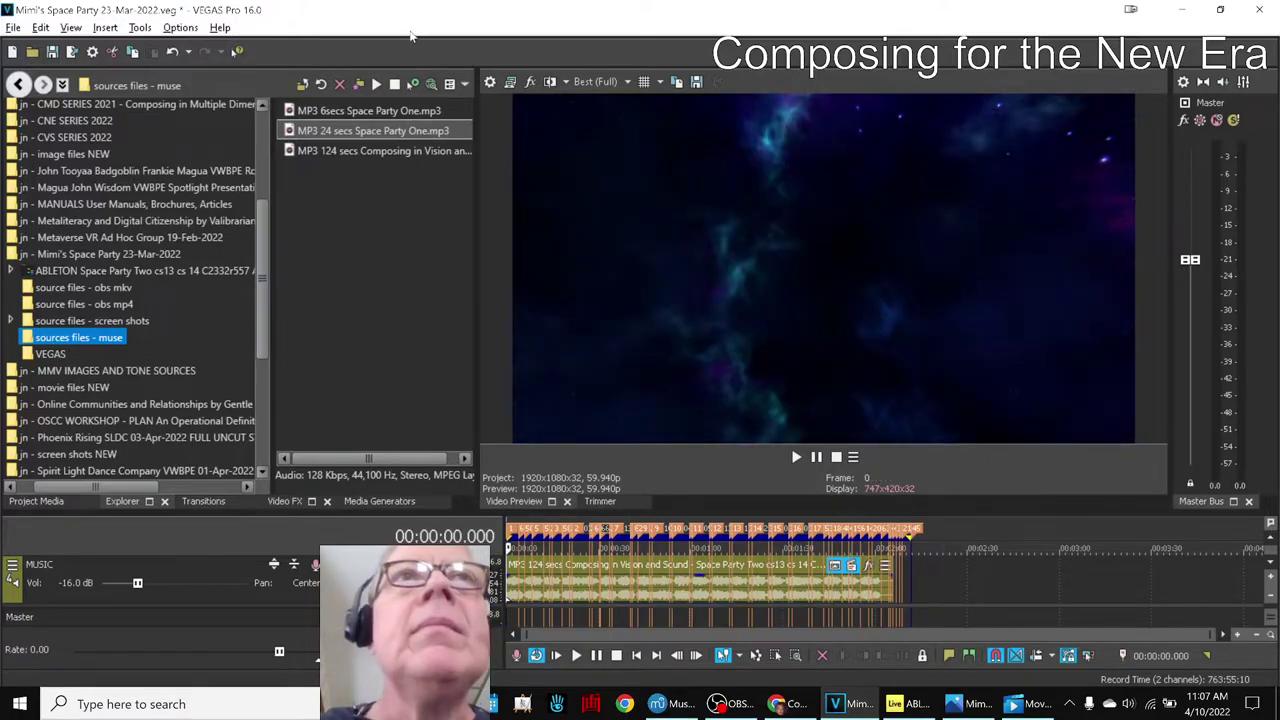
pyautogui.press('space')
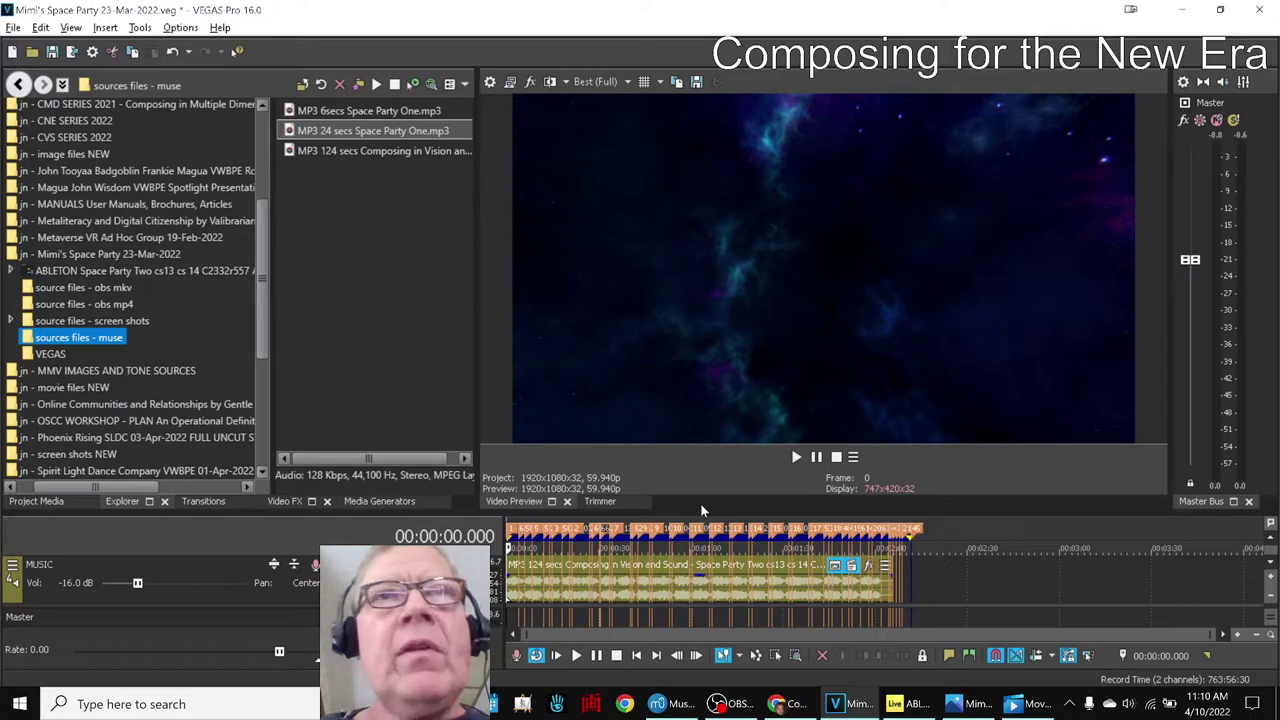
# Switch to the Composing in Vision and Sound spreadsheet and highlight the second entry under Acknowledgments.
pyautogui.click(1183, 11)
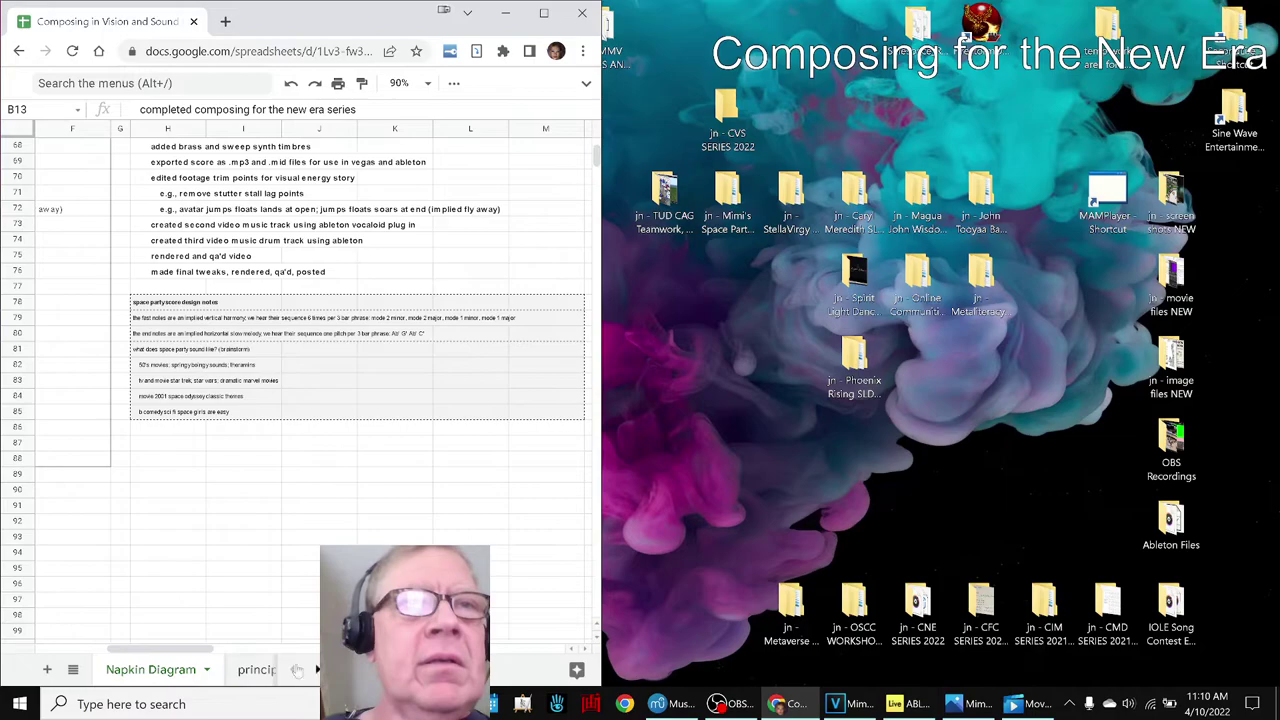
pyautogui.moveTo(148, 646); pyautogui.dragTo(75, 640)
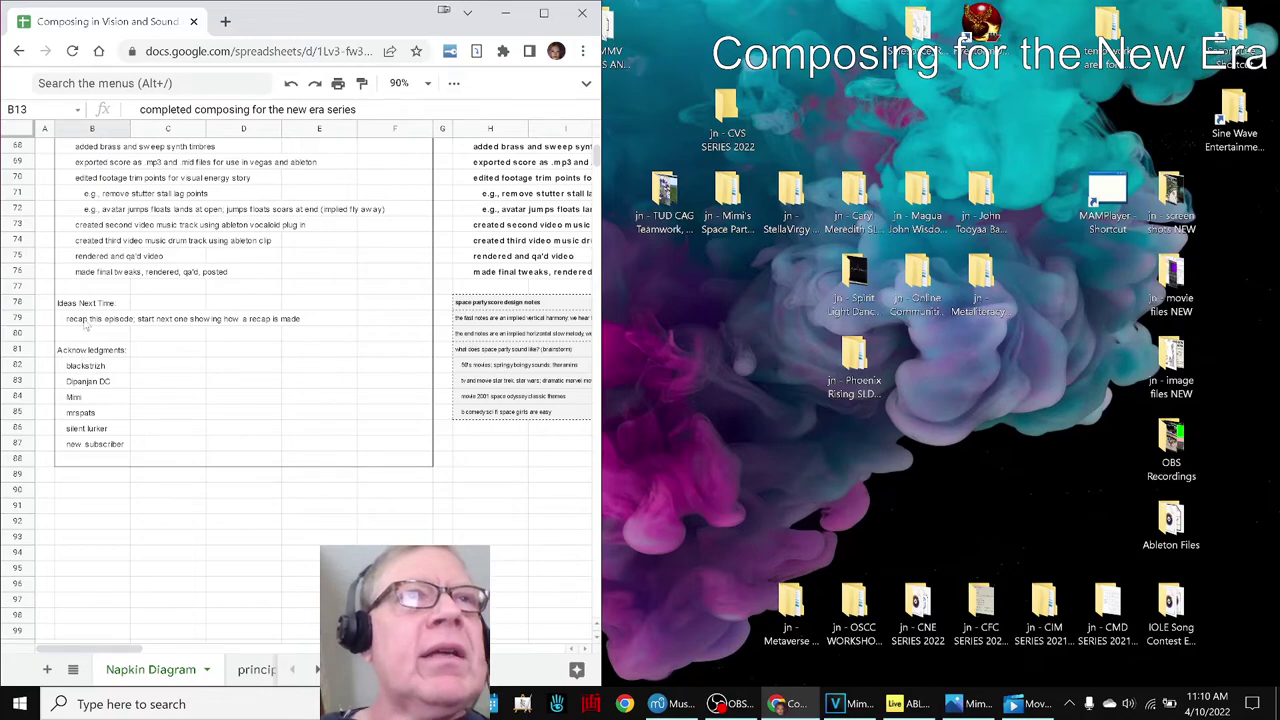
pyautogui.click(76, 386)
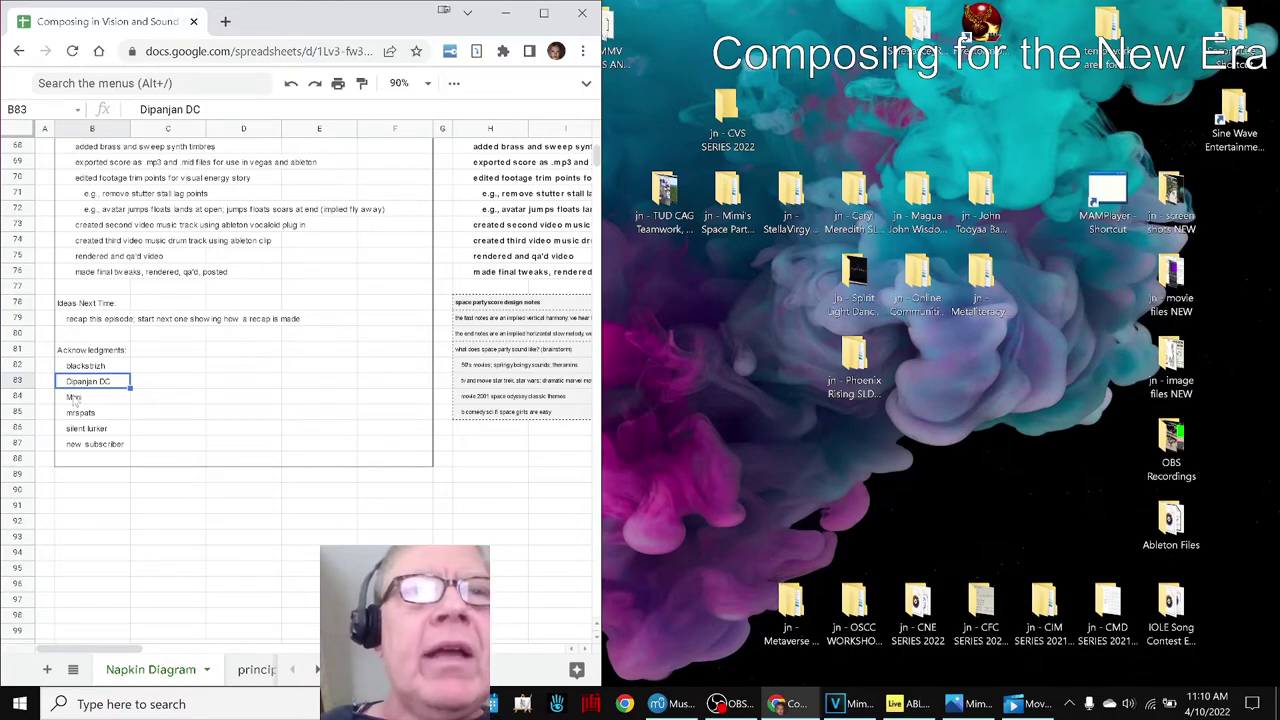
# Look at the principles of animation sheet and return to the Napkin Diagram sheet.
pyautogui.click(255, 672)
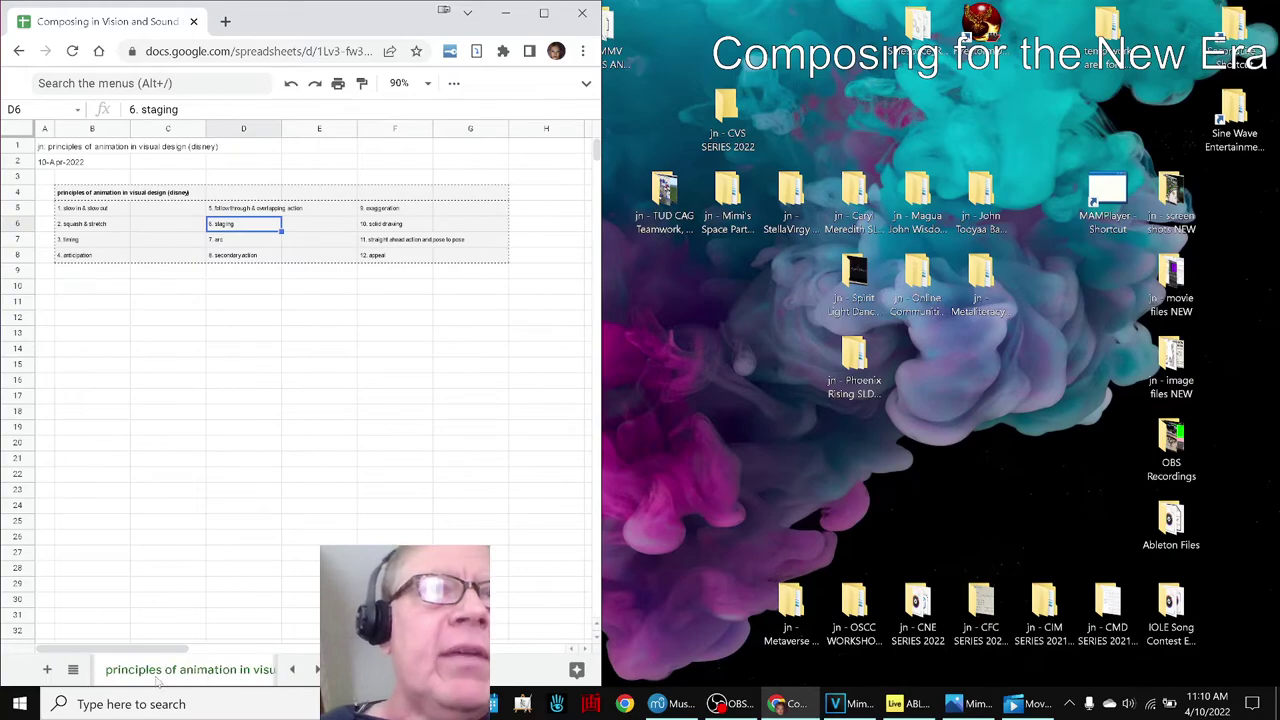
pyautogui.click(286, 672)
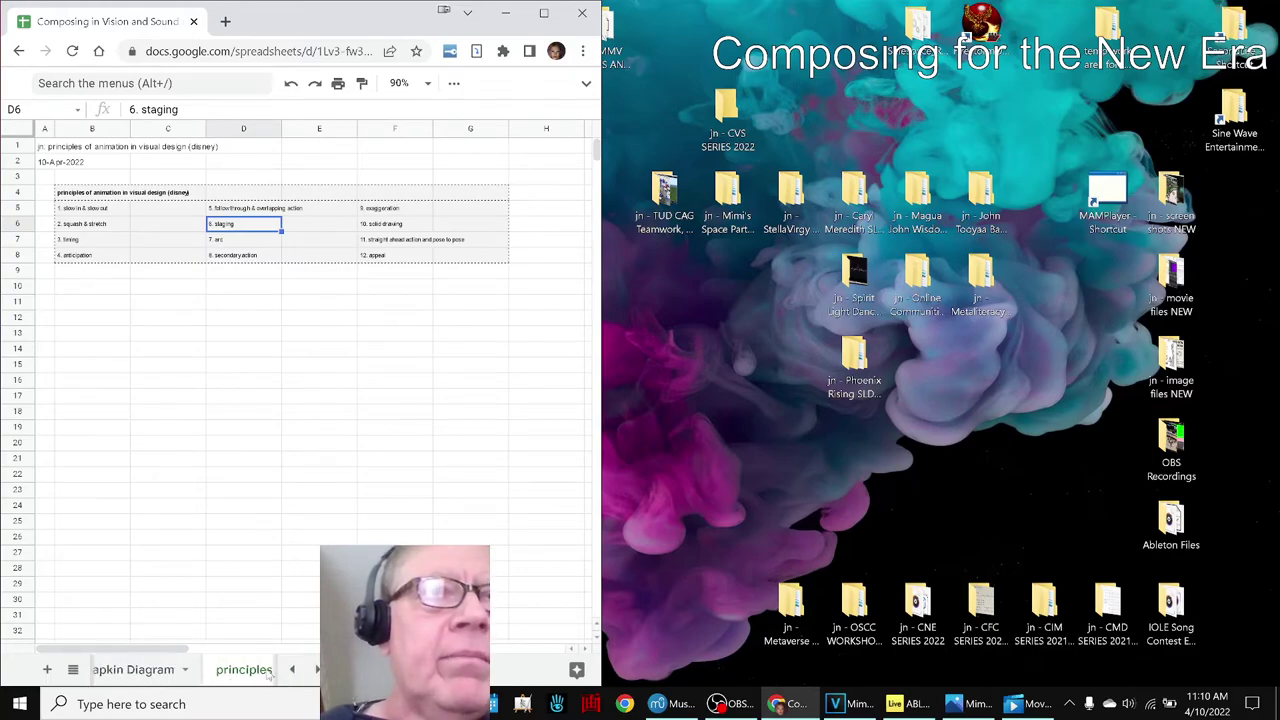
pyautogui.click(152, 670)
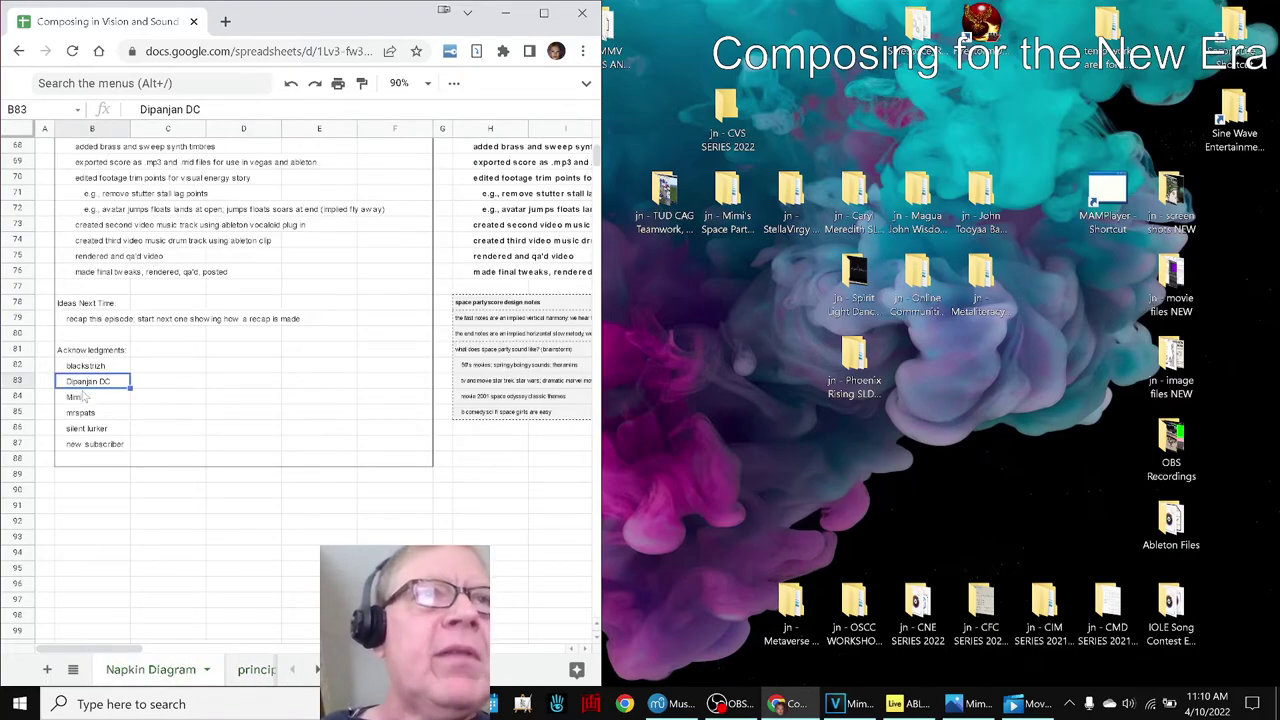
# Highlight the remaining Acknowledgments entries one by one down to new subscriber, and the recap note under Ideas Next Time.
pyautogui.click(85, 397)
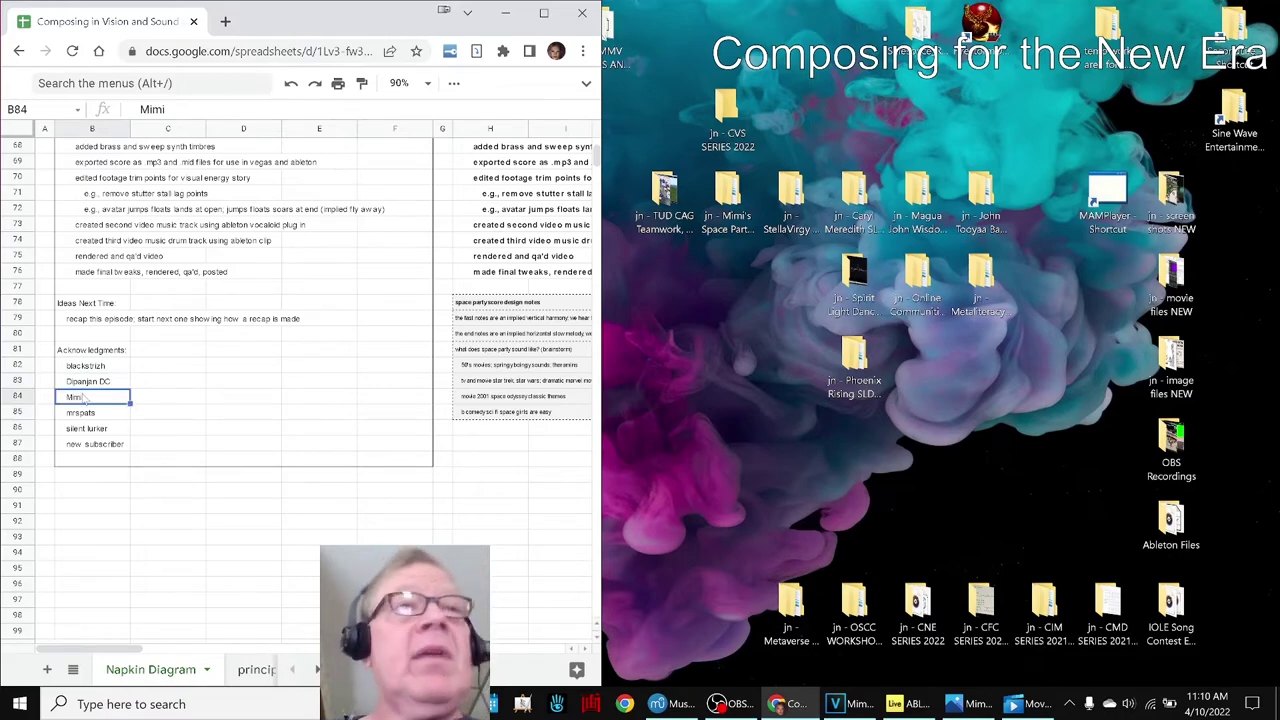
pyautogui.click(82, 418)
pyautogui.click(82, 431)
pyautogui.click(83, 448)
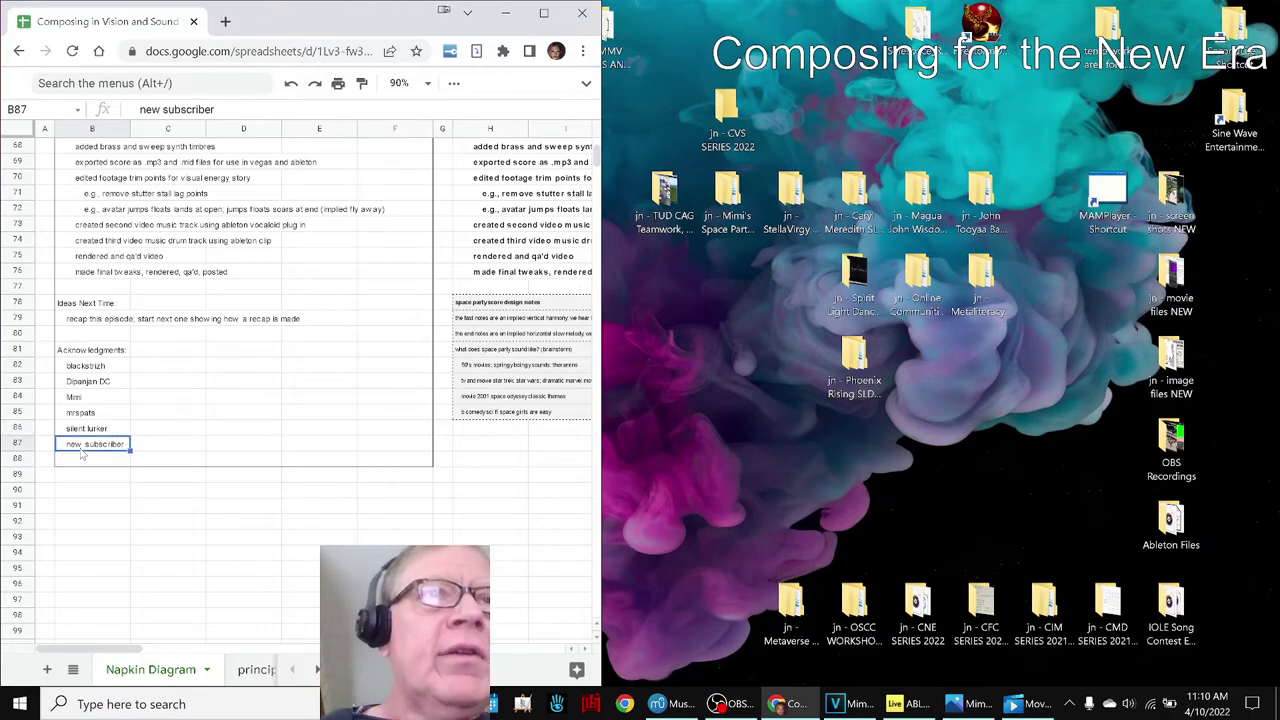
pyautogui.click(73, 321)
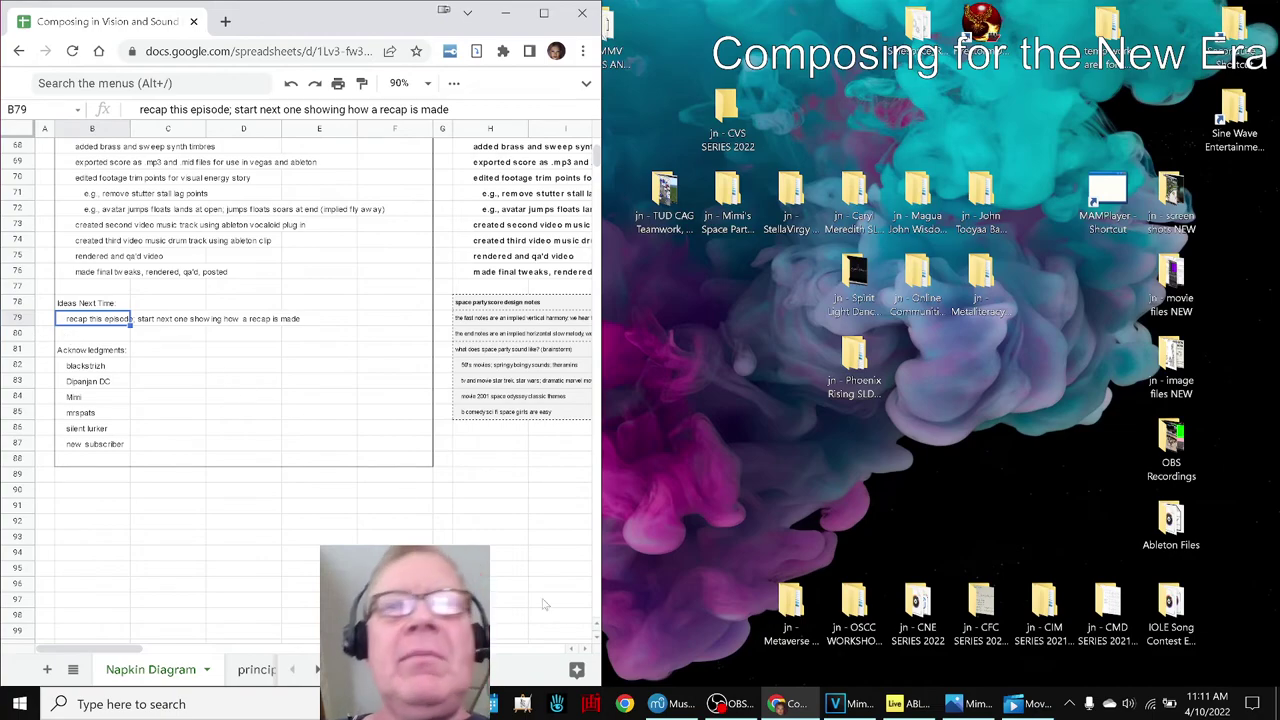
# Switch to OBS and stop the live stream.
pyautogui.click(728, 706)
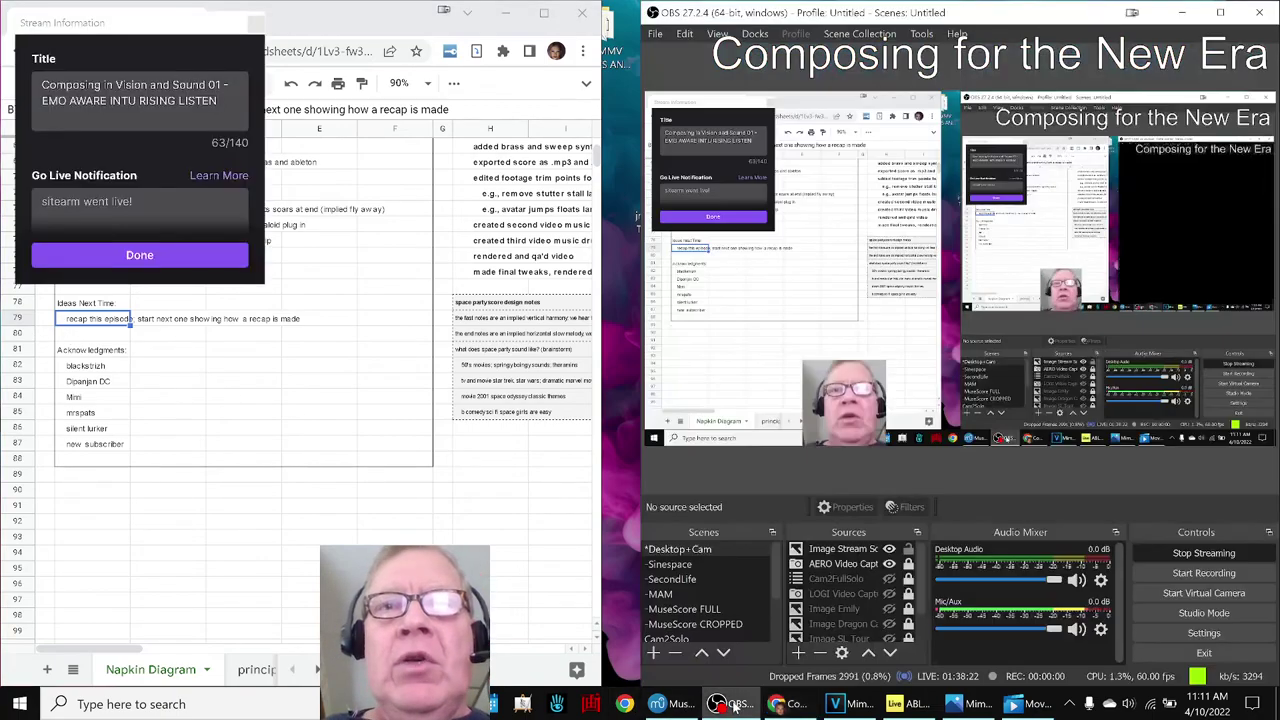
pyautogui.click(1239, 553)
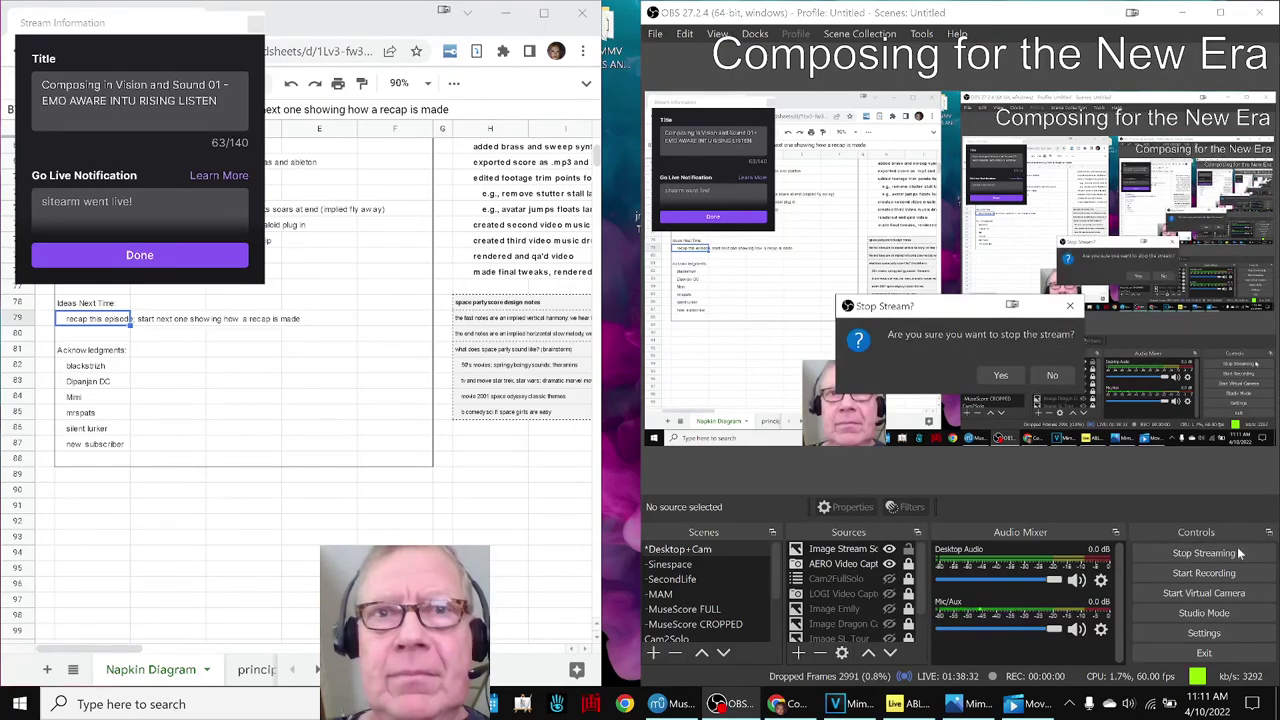